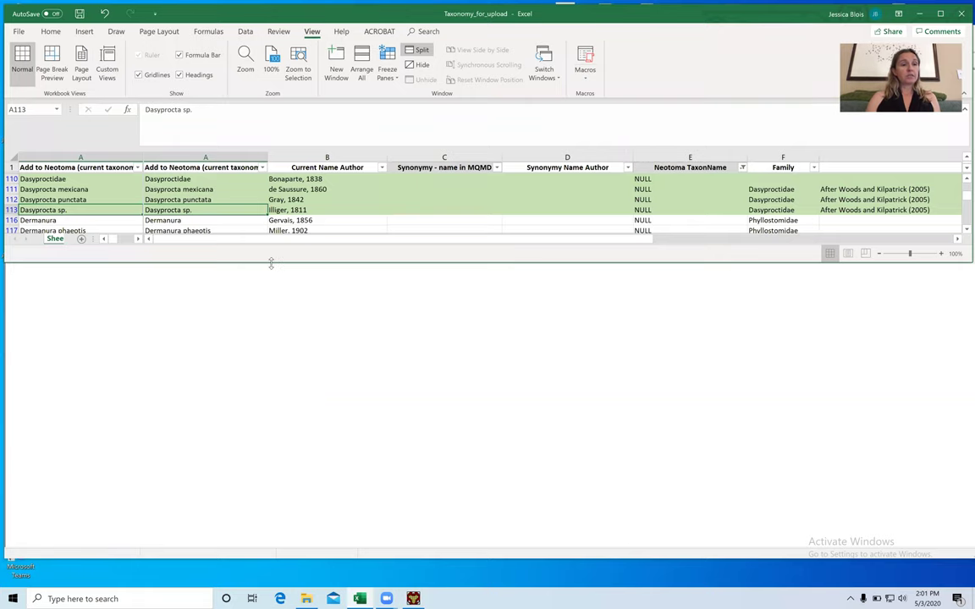
Stretch the Excel window taller and scroll through the taxa list around the Eschatius entry.
left_click_drag(271, 265, 271, 546)
left_click(33, 385)
scroll(34, 322, "down", 10)
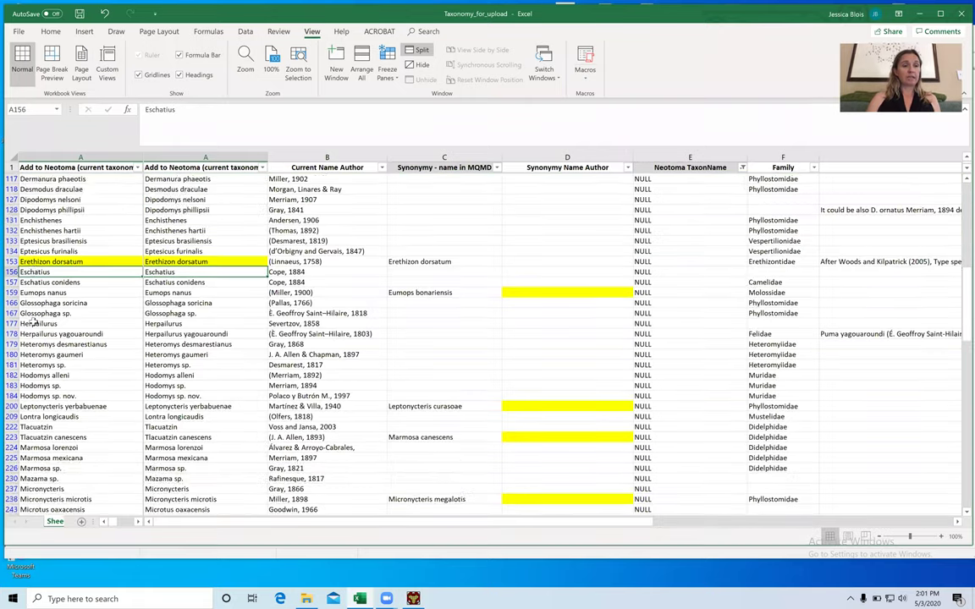
scroll(34, 321, "down", 9)
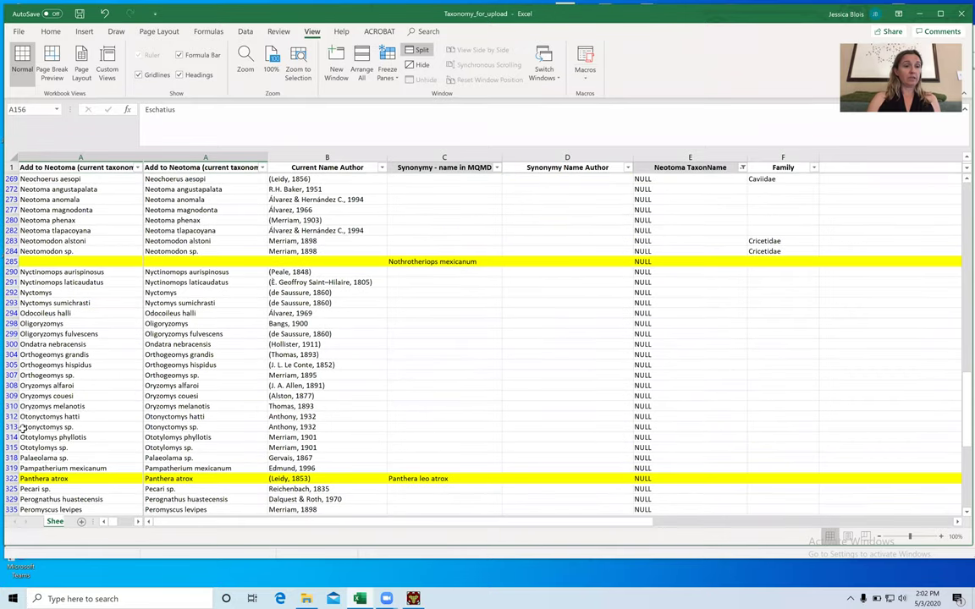
scroll(49, 370, "up", 5)
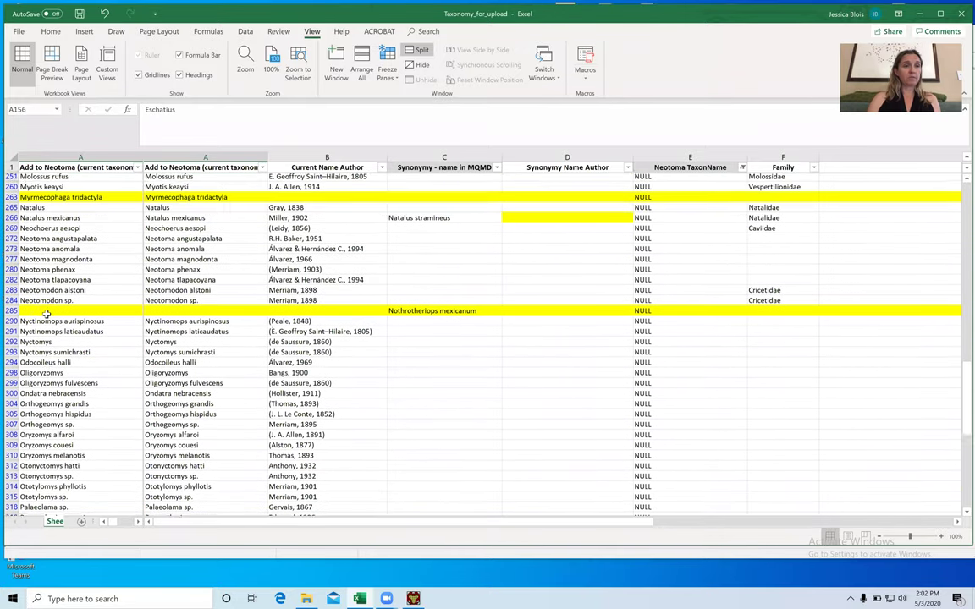
scroll(44, 313, "up", 15)
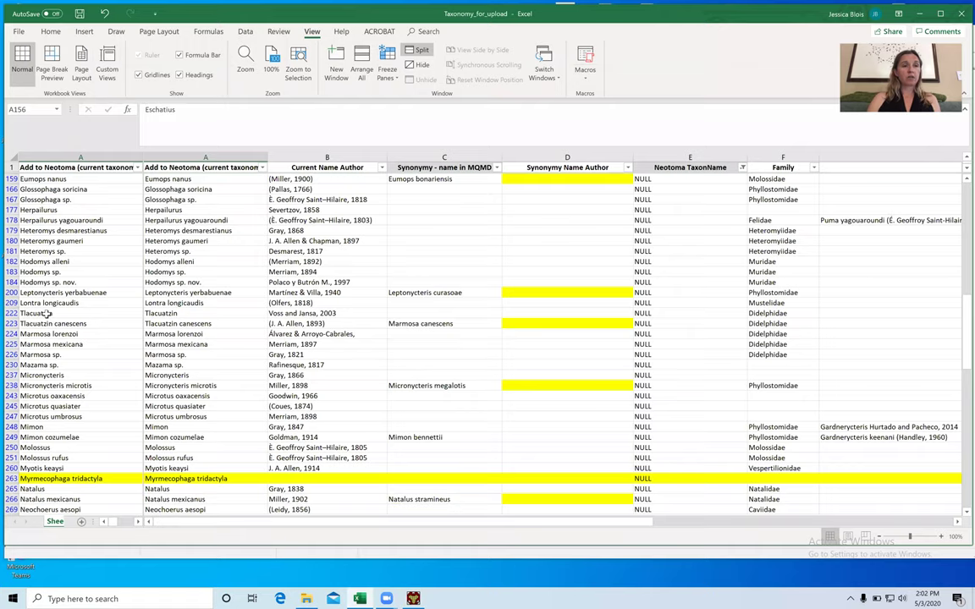
Scroll back up to the Cratogeomys merriami entry in column A, then return to Tilia.
scroll(47, 313, "up", 1)
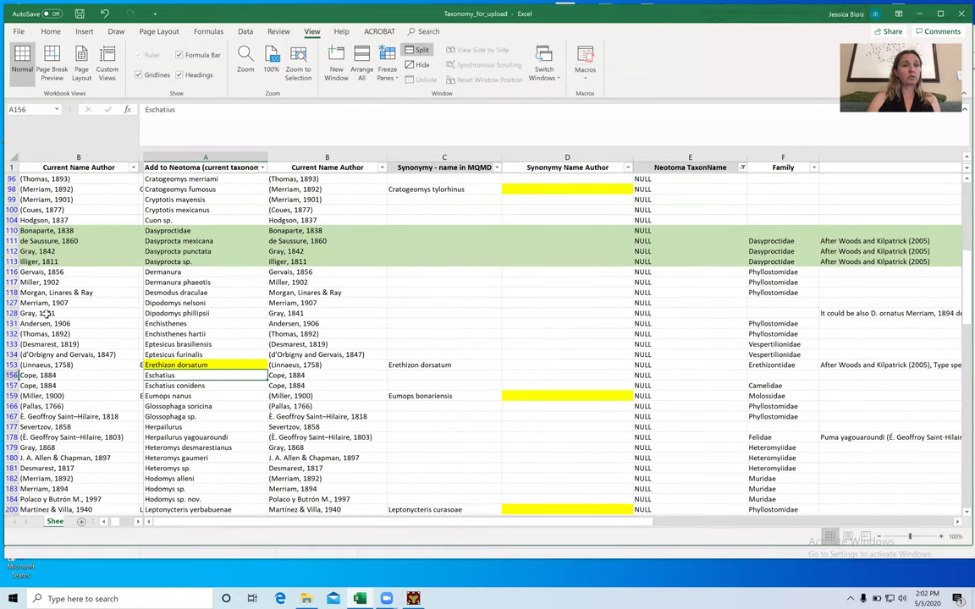
scroll(48, 313, "left", 1)
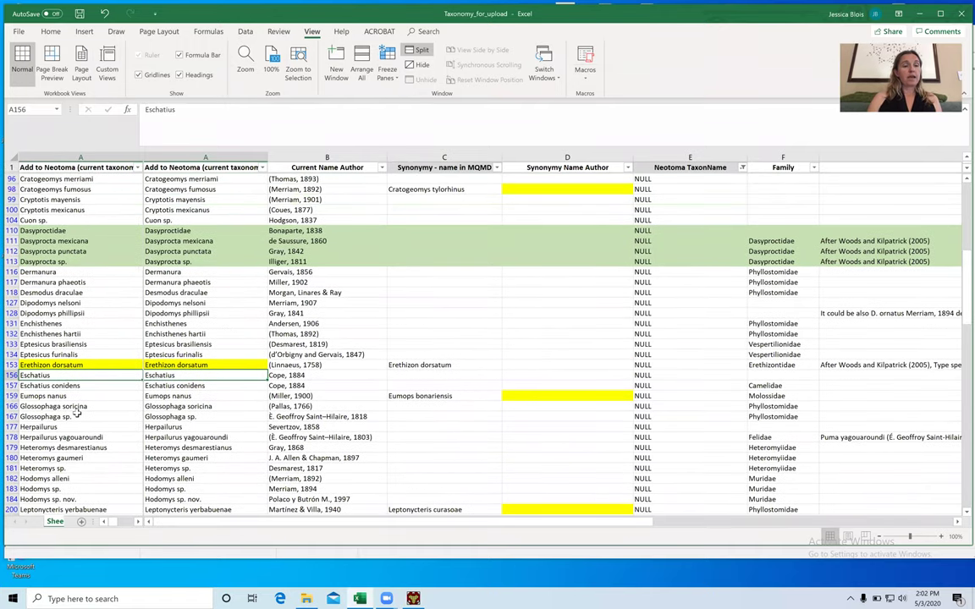
left_click(51, 180)
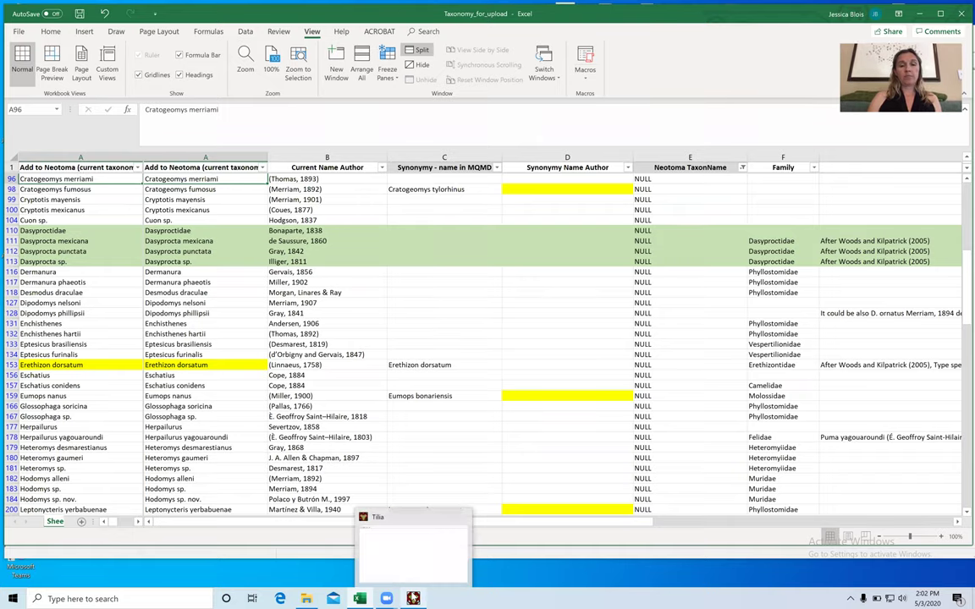
left_click(413, 599)
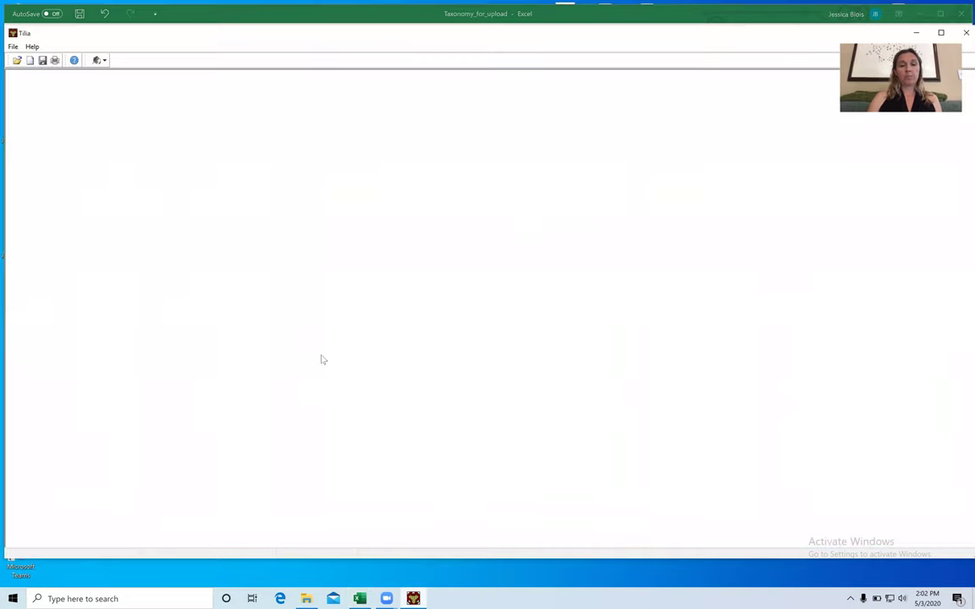
Open Taxa_for_upload_2020_0503 from the Taxonomy updates folder and jump to the top cell.
left_click(16, 61)
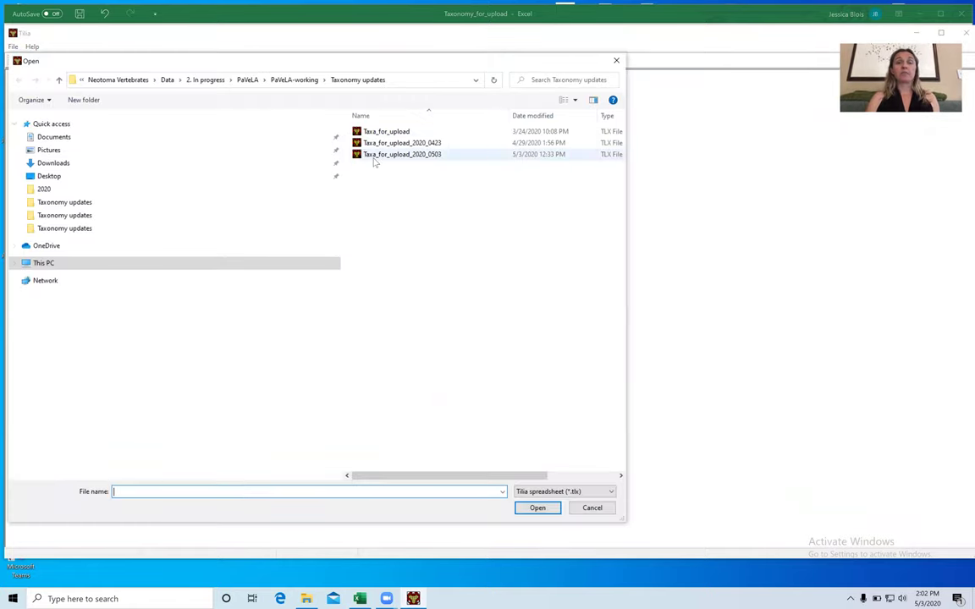
left_click(377, 155)
left_click(538, 508)
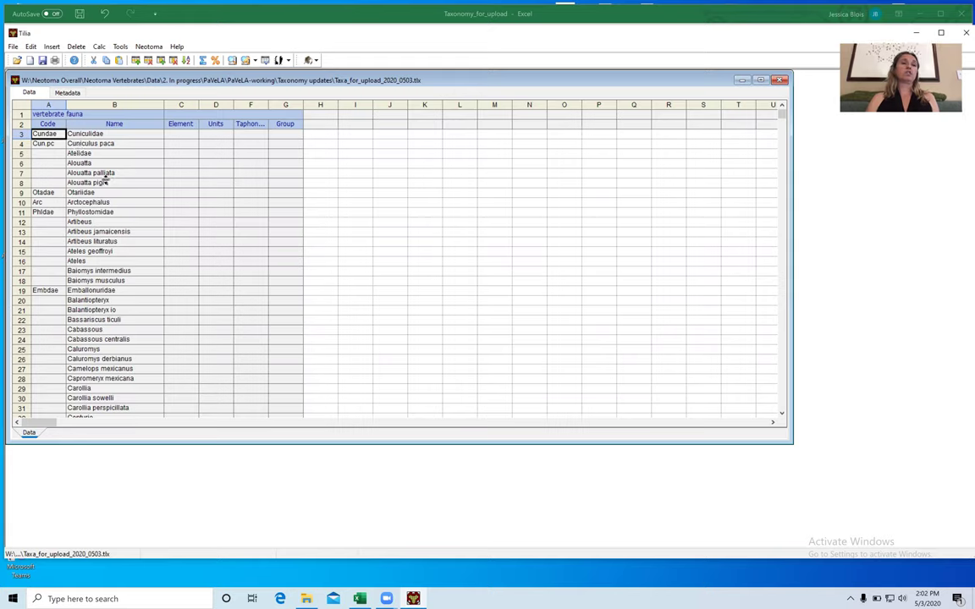
key("ctrl+Home")
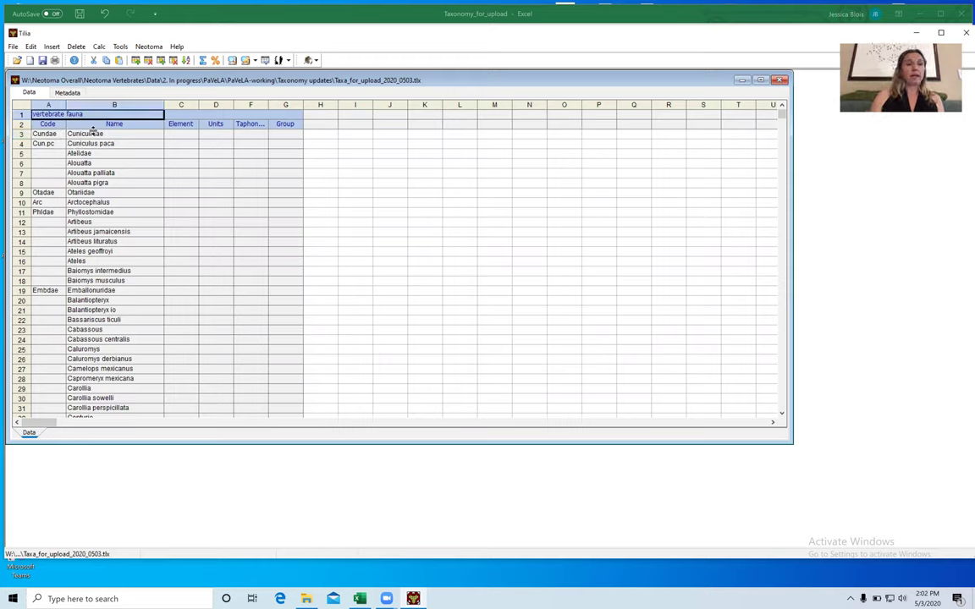
key("Down")
key("Down")
key("Down")
key("Down")
key("Down")
key("Down")
key("Down")
key("Down")
key("Down")
key("Down")
key("Down")
key("Down")
key("Down")
key("Down")
key("Down")
key("Down")
key("Down")
key("Down")
key("Down")
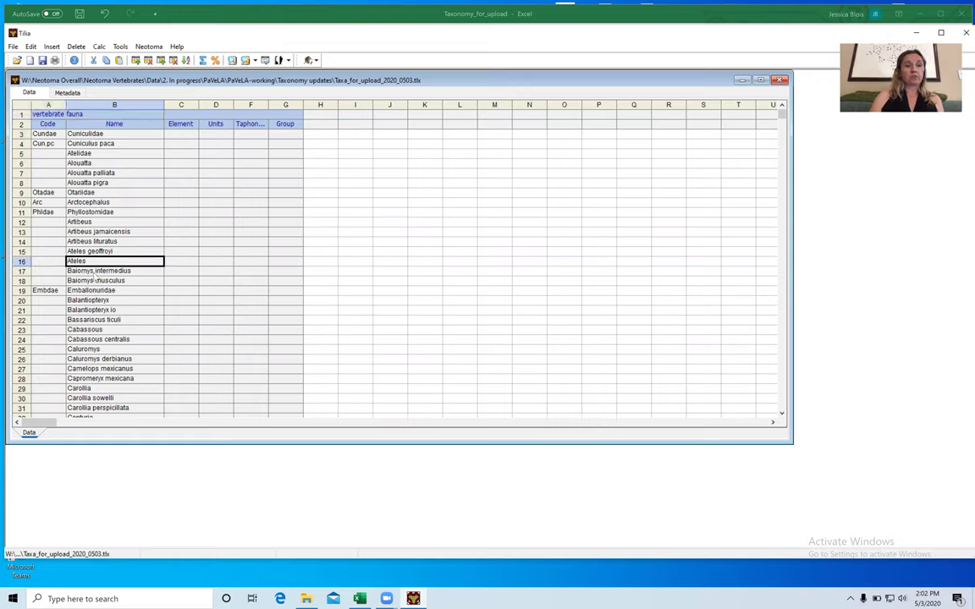
key("Down")
key("Down")
key("Down")
key("Down")
key("Down")
key("Down")
key("Down")
key("Down")
key("Down")
key("Down")
key("Down")
key("Down")
key("Down")
key("Down")
key("Down")
key("Down")
key("Down")
key("Down")
key("Down")
key("Down")
key("Page_Up")
key("Up")
key("Up")
key("Up")
key("Up")
key("Up")
key("Up")
key("Up")
key("Up")
key("Up")
key("Up")
key("Up")
key("Up")
key("Up")
key("Up")
key("Up")
key("Up")
key("Up")
key("Up")
key("Up")
key("Up")
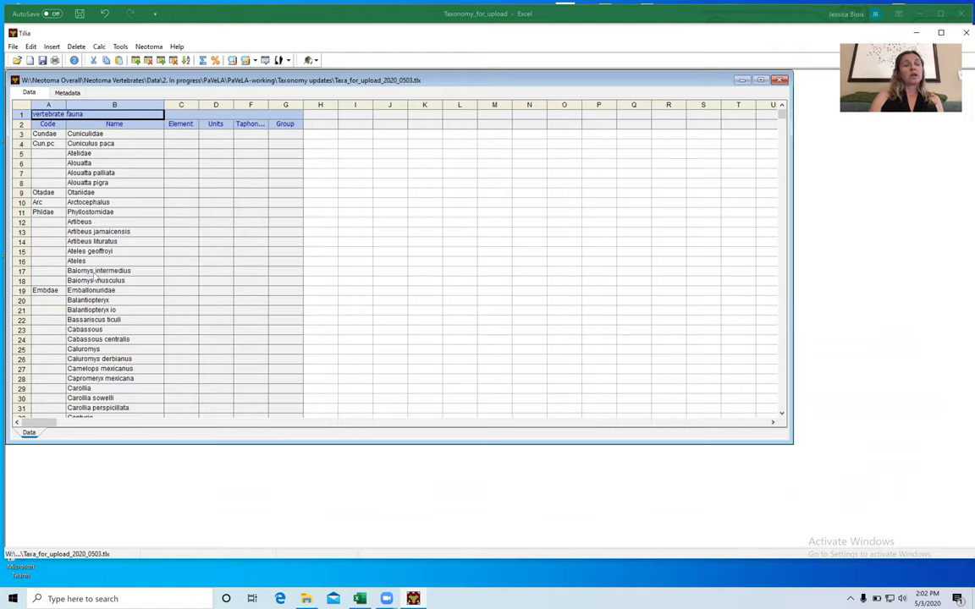
left_click(89, 134)
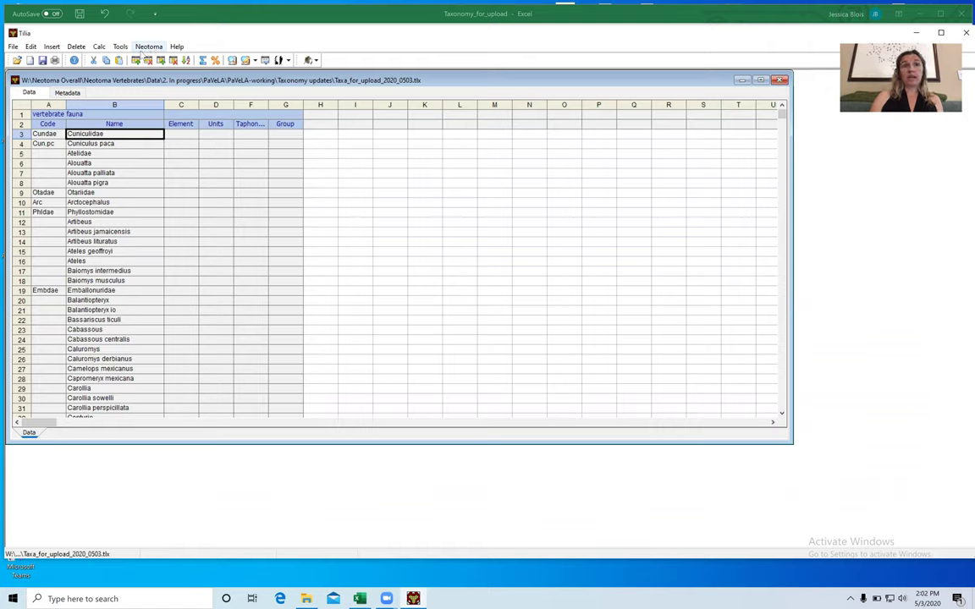
Run Neotoma's Validate Spreadsheet Taxa, replacing all variable codes.
left_click(150, 48)
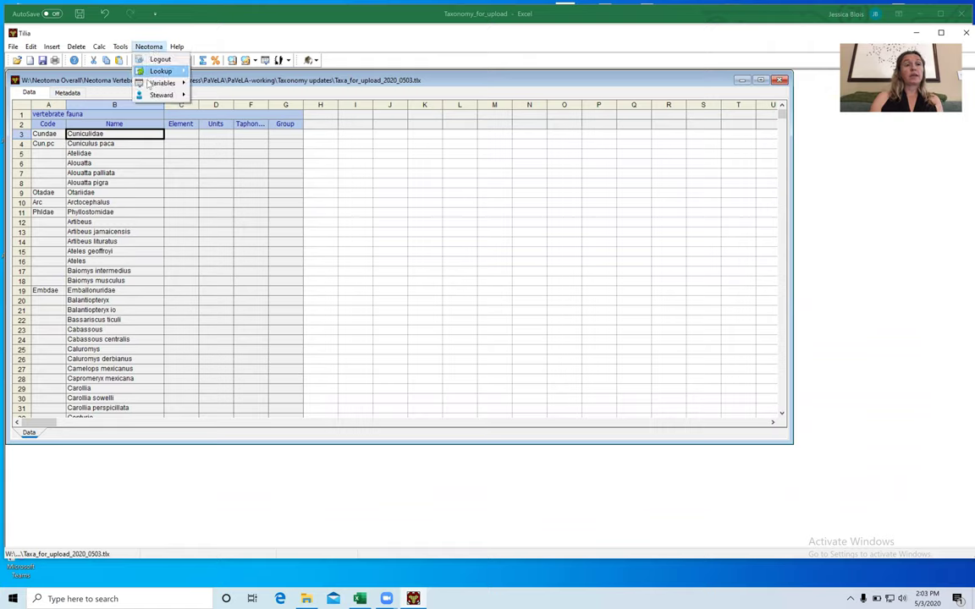
mouse_move(159, 83)
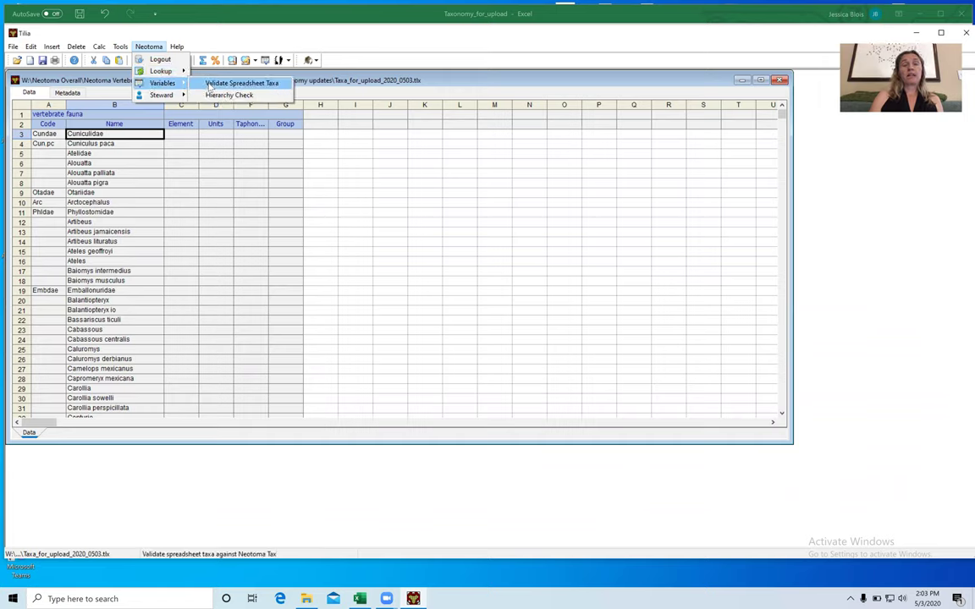
left_click(209, 85)
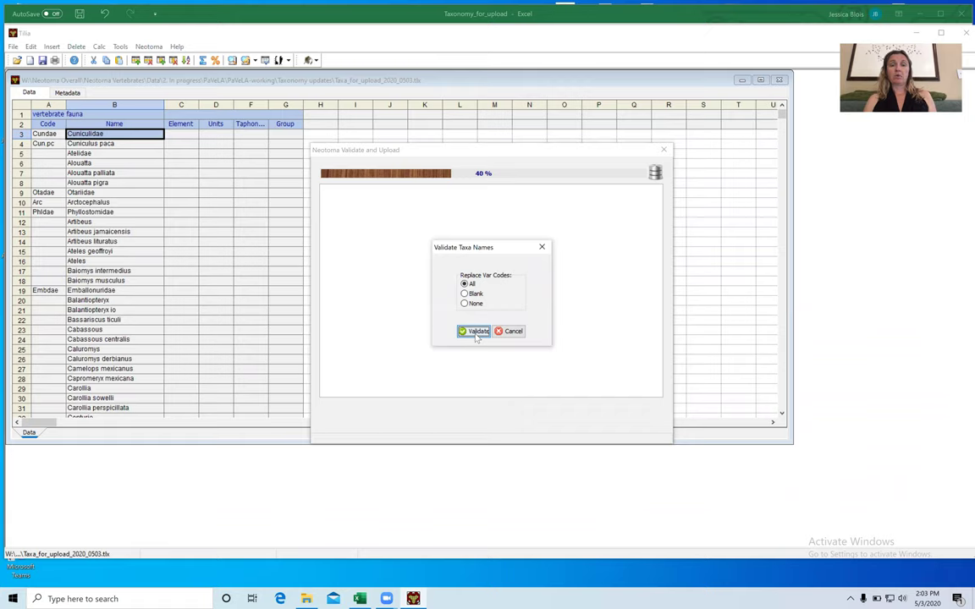
left_click(477, 331)
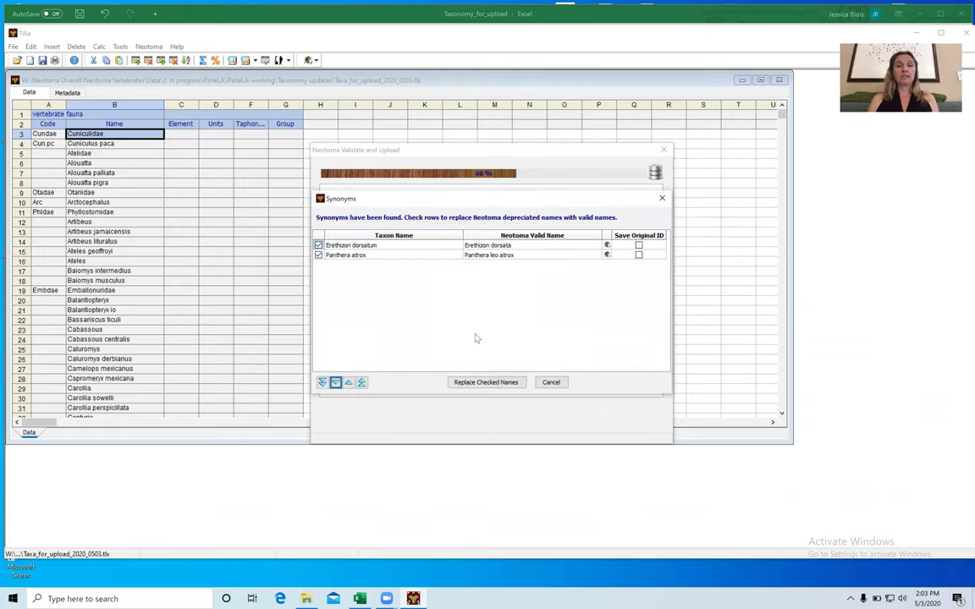
Review the Erethizon dorsatum and Panthera atrox synonyms, decline replacing them and ignore.
left_click(379, 245)
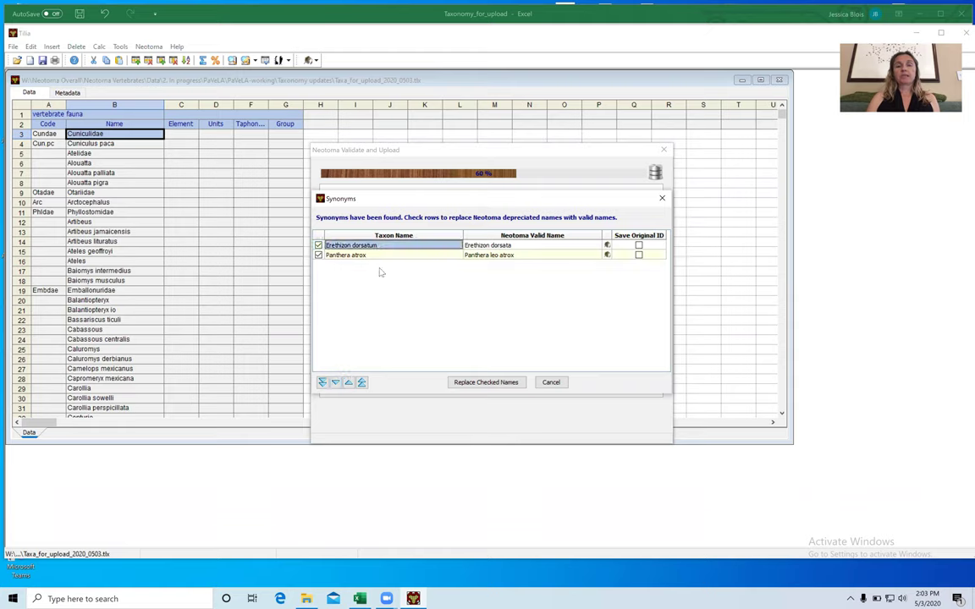
left_click(355, 255)
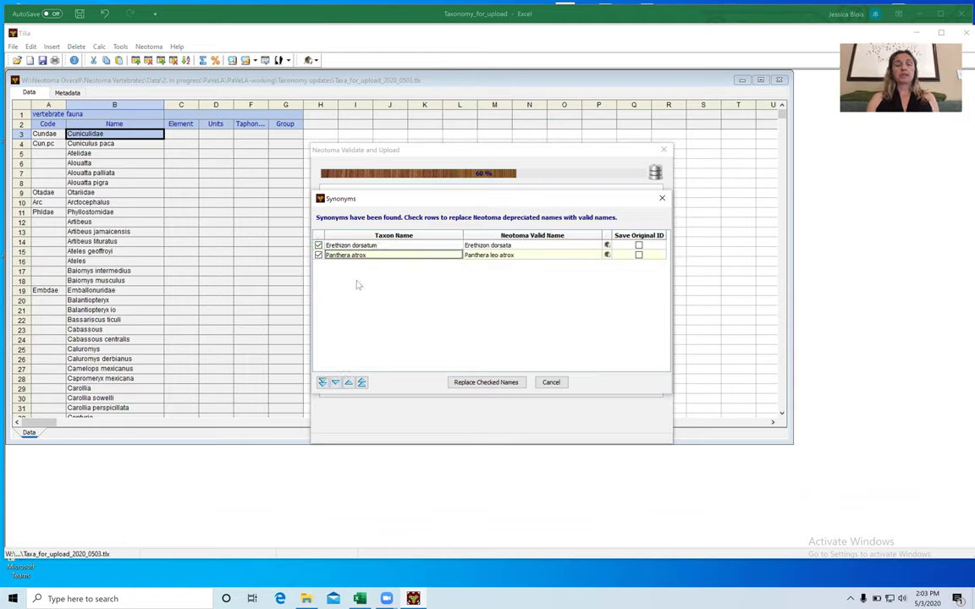
left_click(552, 382)
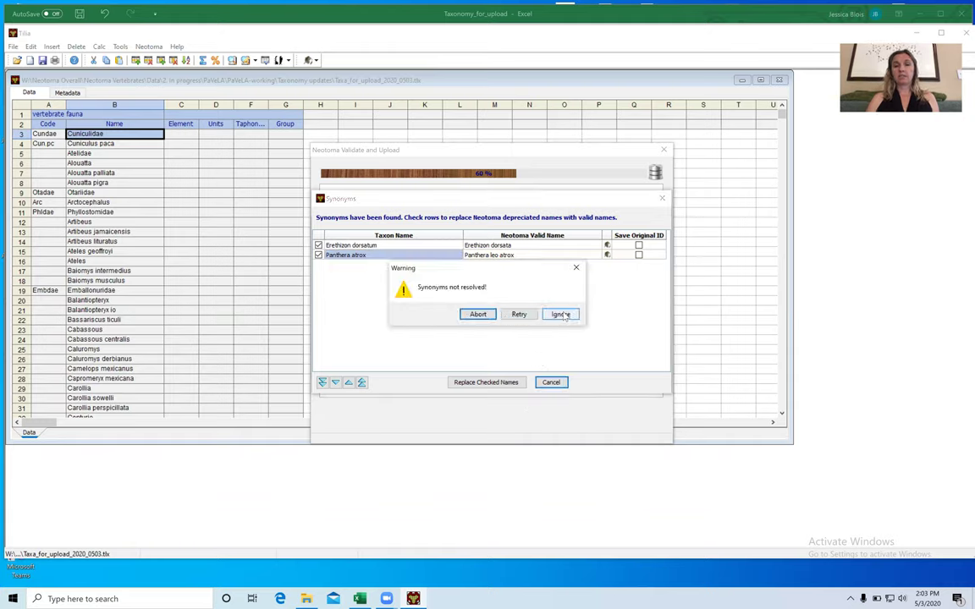
left_click(561, 315)
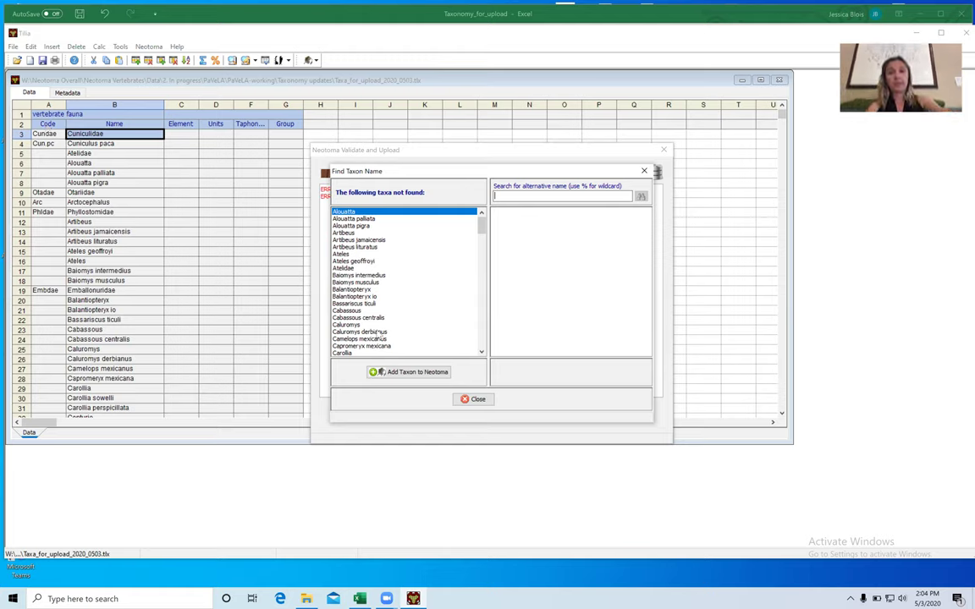
Close the not-found taxa list, acknowledge the 163-error result and exit the validation log.
left_click(474, 401)
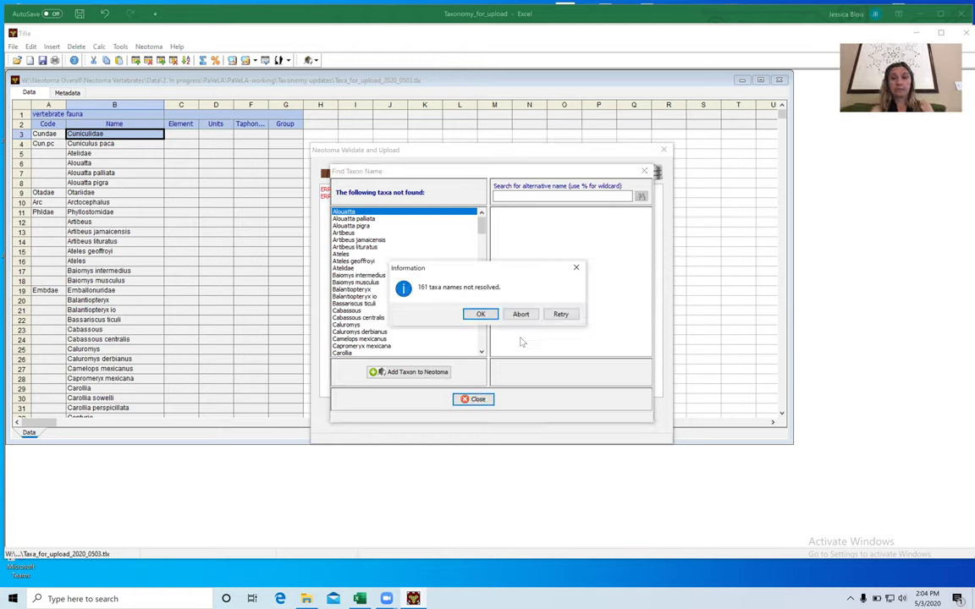
left_click(479, 314)
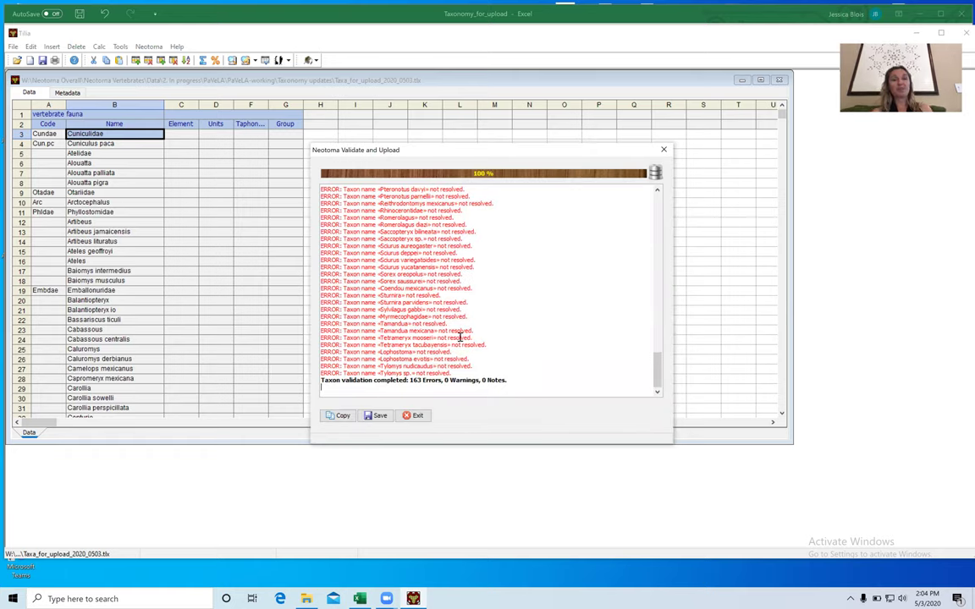
left_click(415, 416)
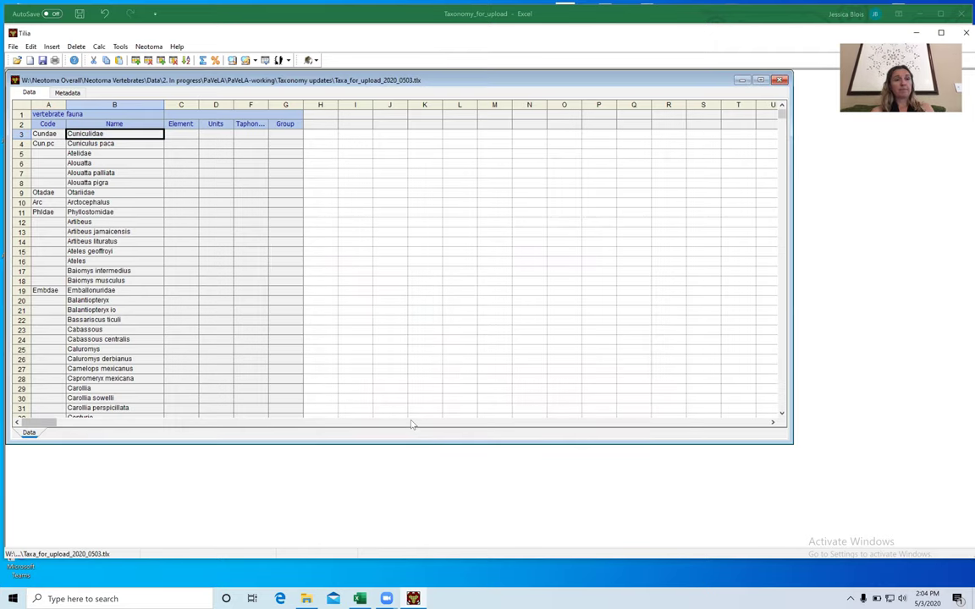
left_click(361, 599)
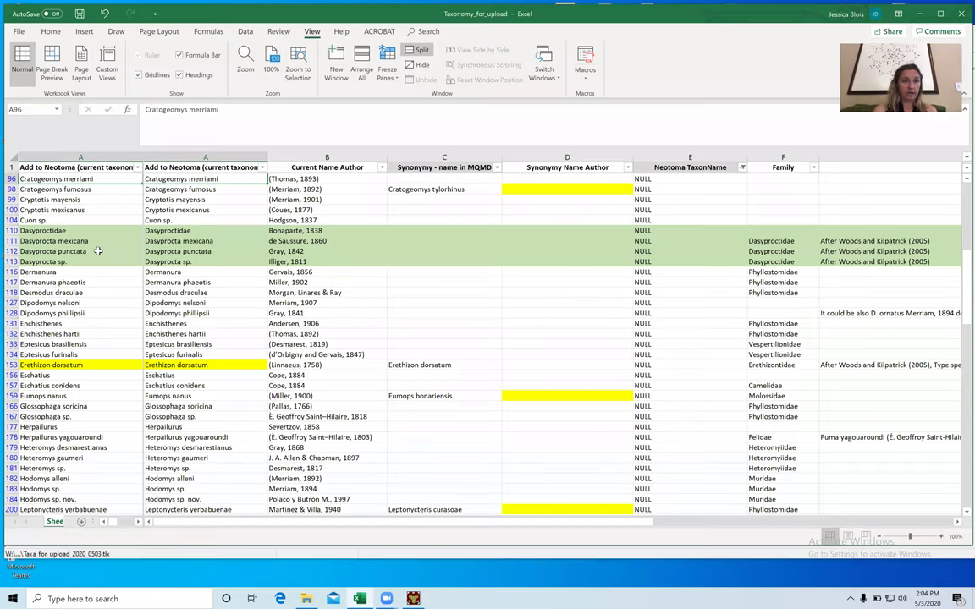
Inspect the Dasyproctidae, Dasyprocta punctata and Dasyprocta mexicana rows in Excel, then return to Tilia.
left_click(55, 230)
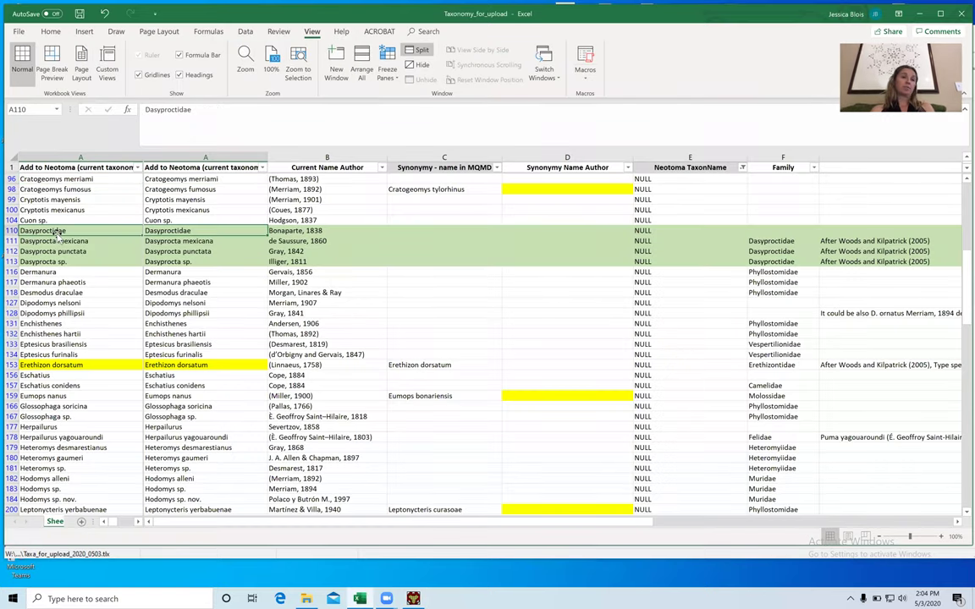
left_click(46, 251)
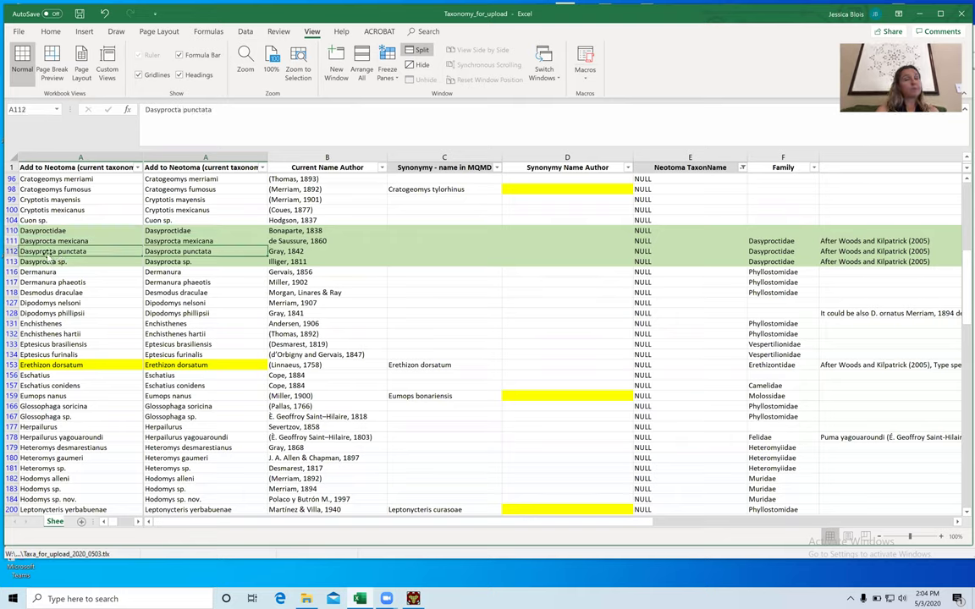
left_click(42, 240)
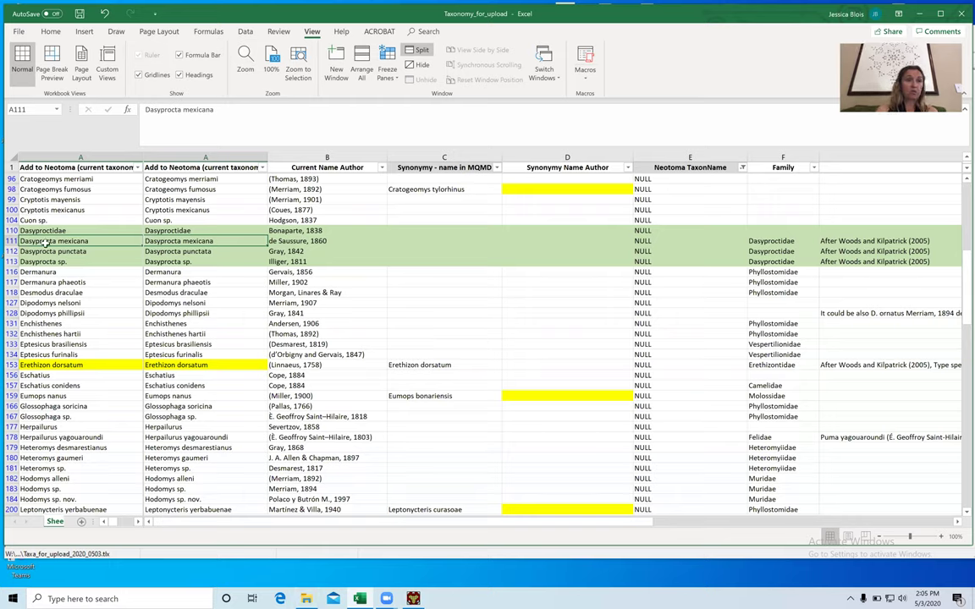
left_click(8, 240)
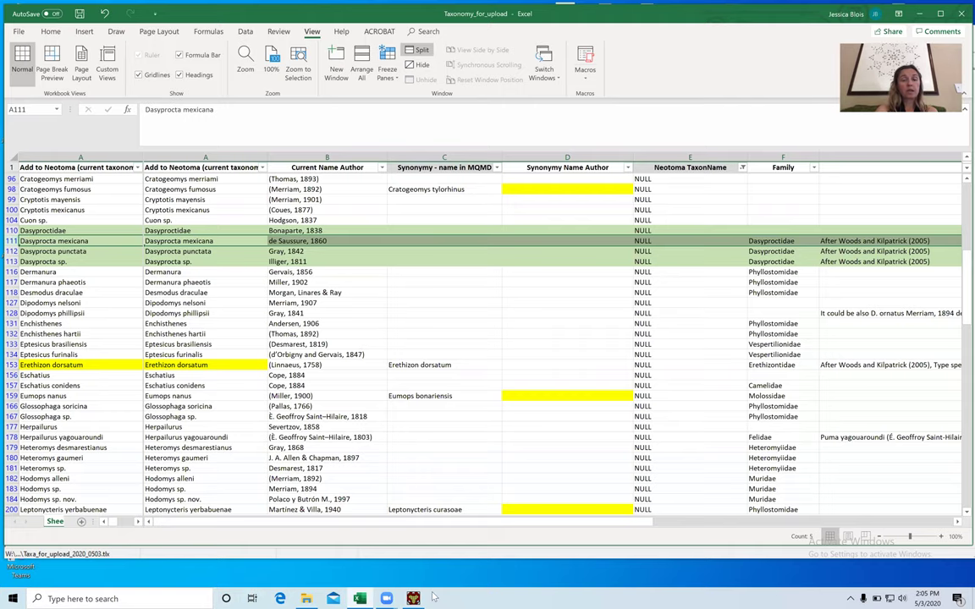
left_click(413, 598)
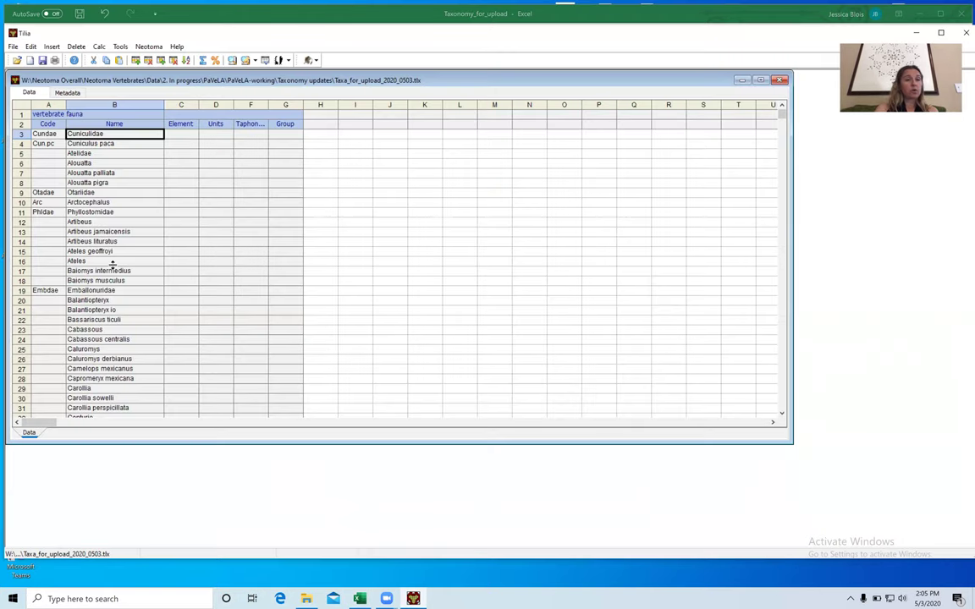
Open the New Taxon form from Neotoma > Steward > Taxa Table with Mammals as the taxa group.
left_click(114, 123)
left_click(148, 47)
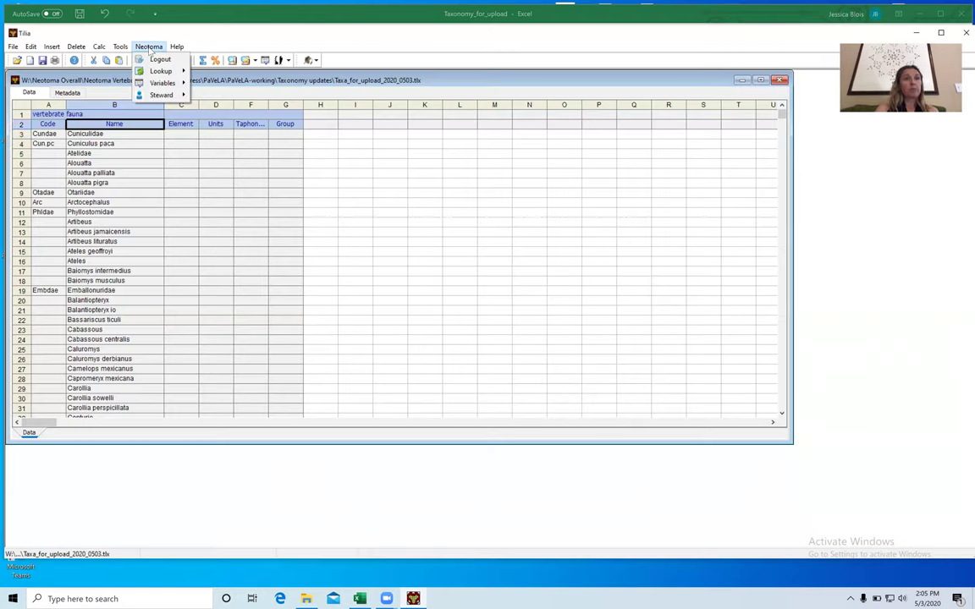
mouse_move(148, 86)
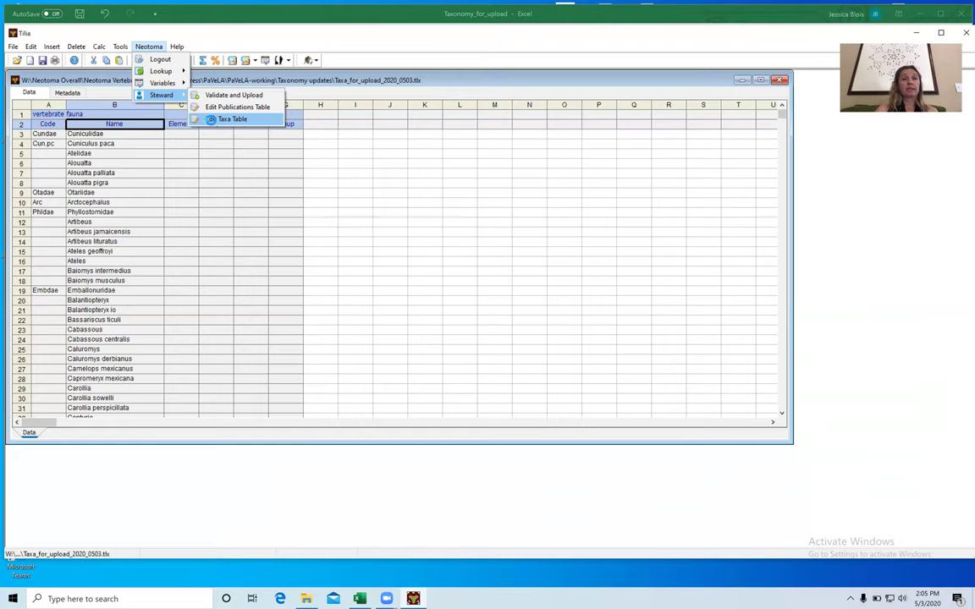
left_click(215, 119)
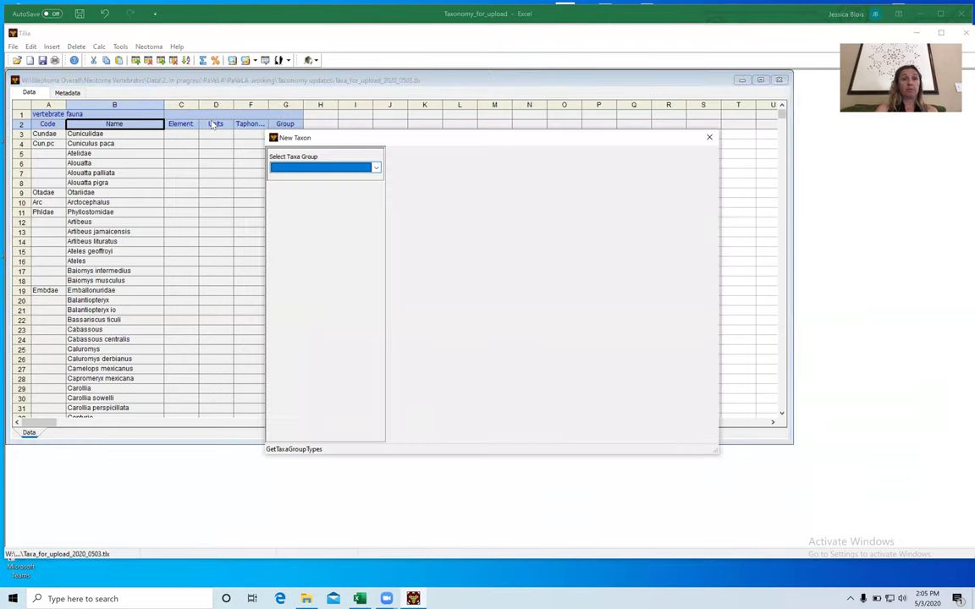
left_click(376, 168)
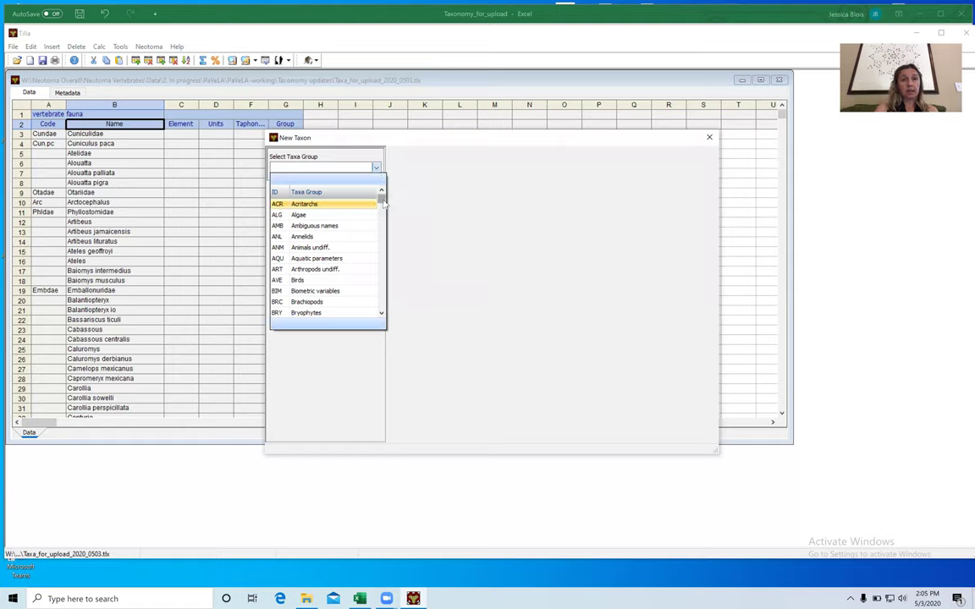
left_click_drag(382, 205, 385, 272)
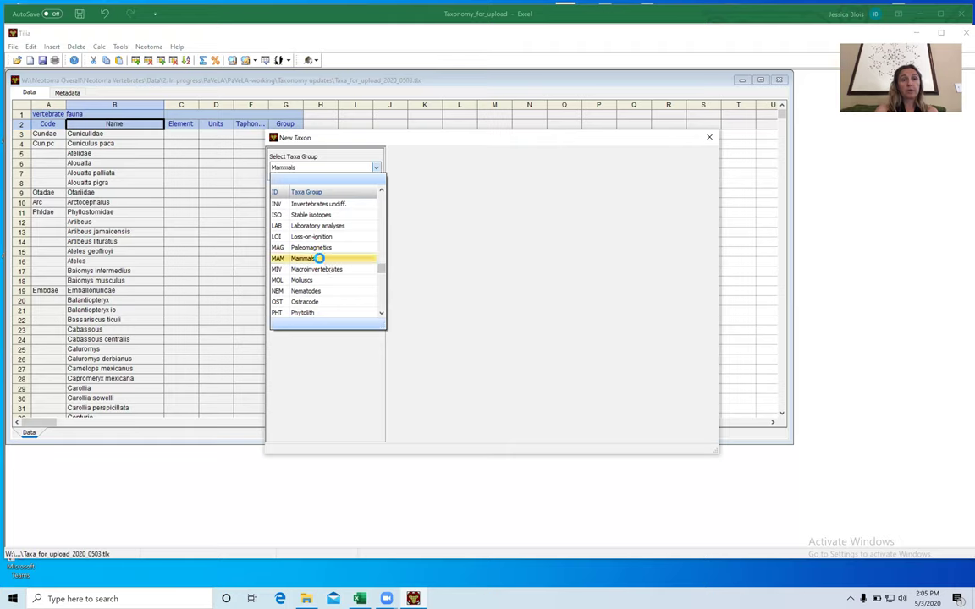
left_click(343, 255)
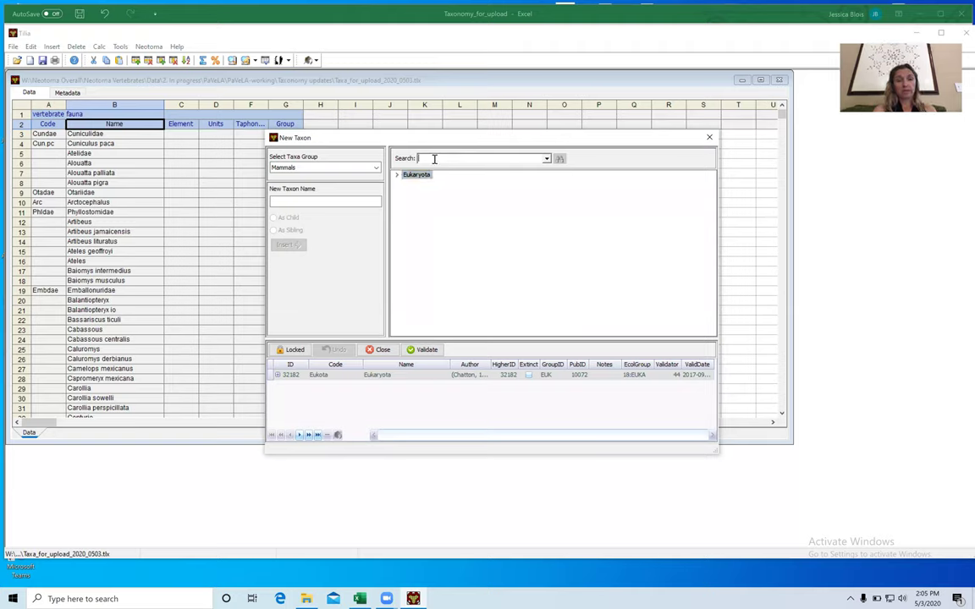
Search the mammal taxonomy for Dasyprocta, expand Eukaryota, then switch to Excel.
type("D")
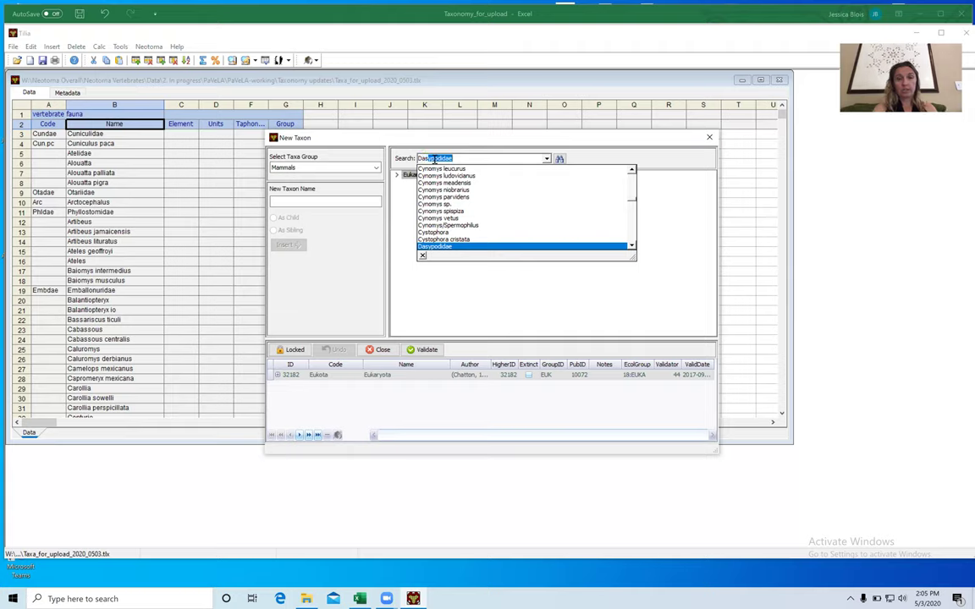
type("asyproct")
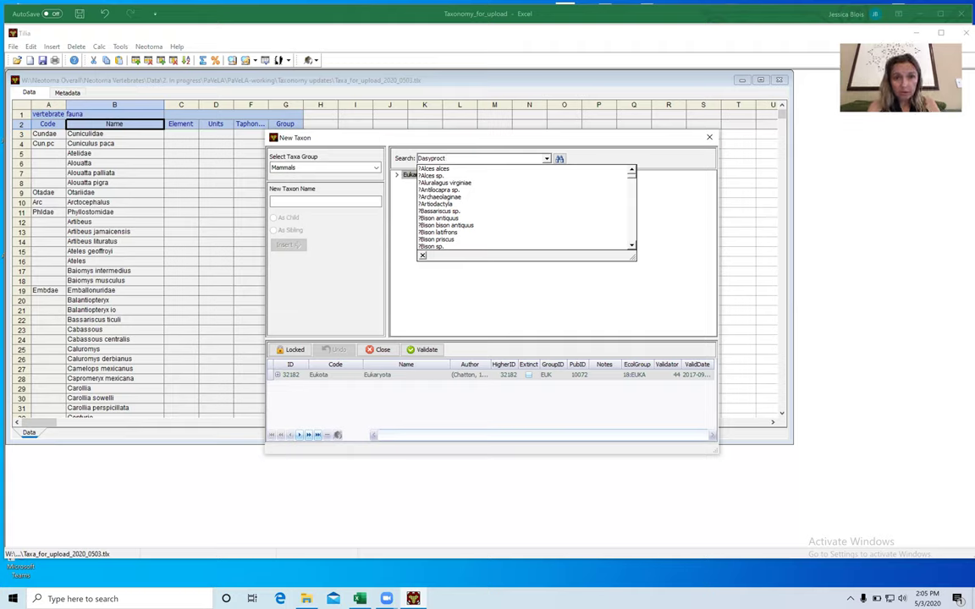
type("a")
key("Down")
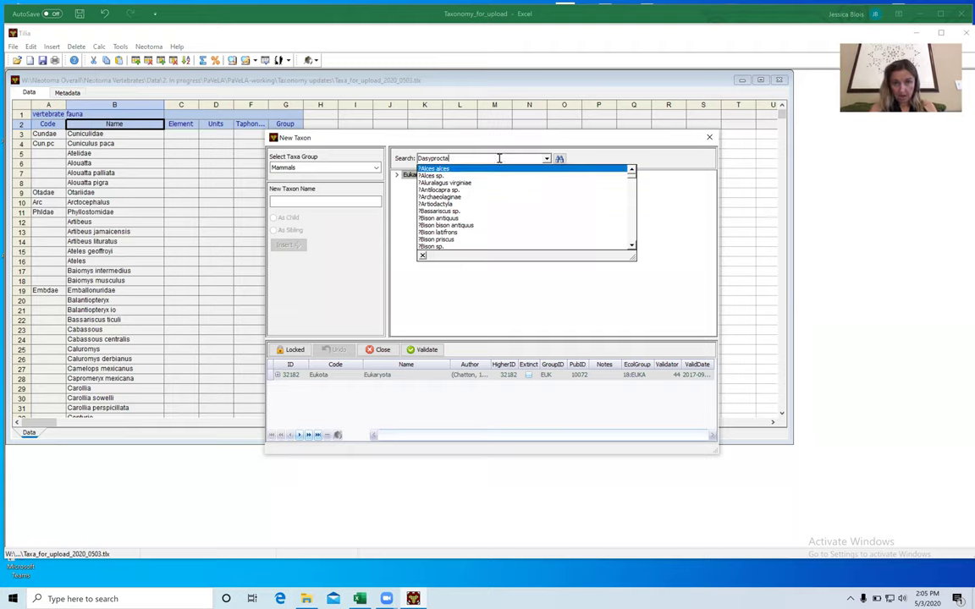
left_click(561, 160)
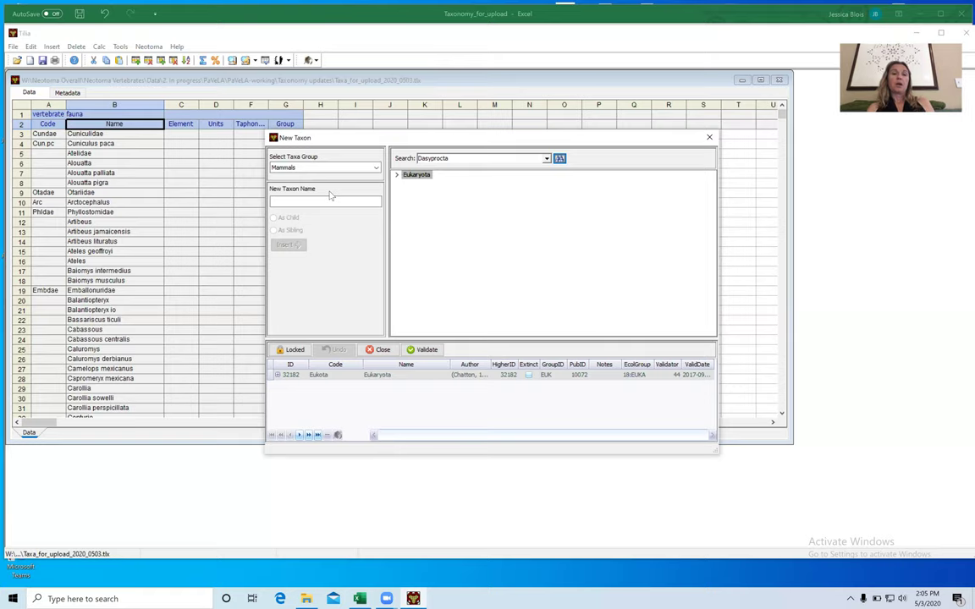
left_click(288, 202)
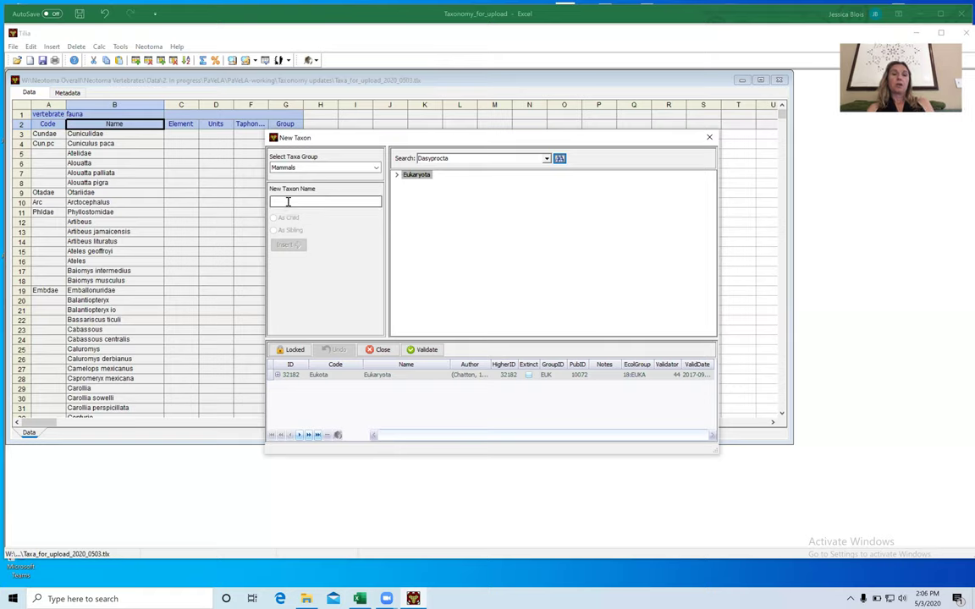
left_click(397, 175)
left_click_drag(446, 158, 413, 159)
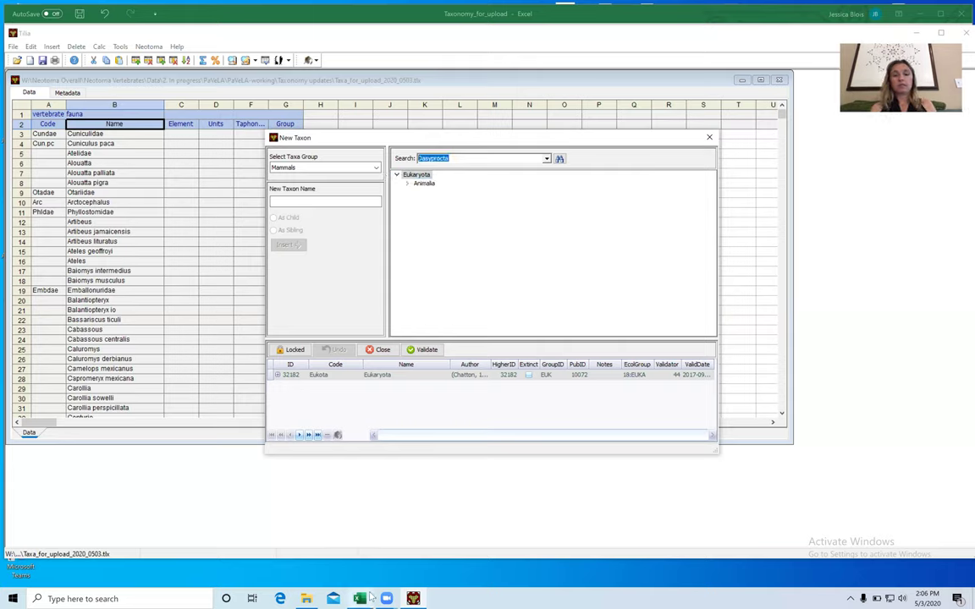
mouse_move(360, 598)
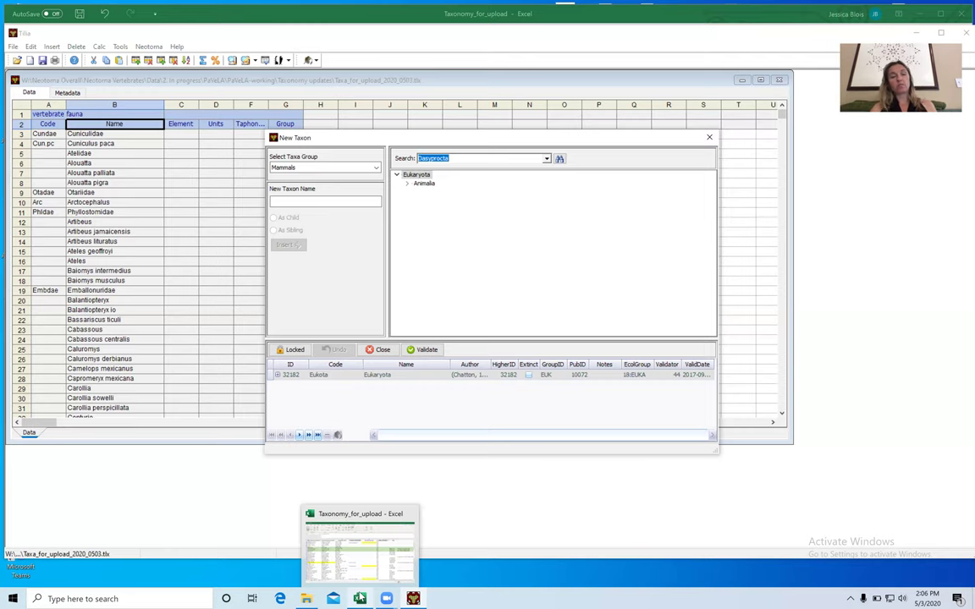
left_click(325, 537)
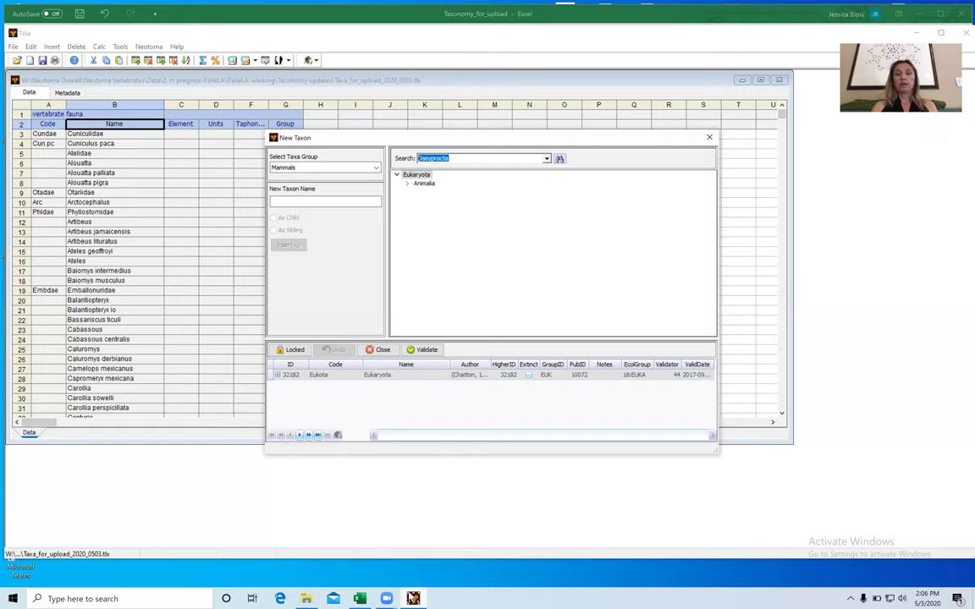
Move up to row 110 and select and copy the text Dasyproctidae, then return to Tilia.
left_click(413, 598)
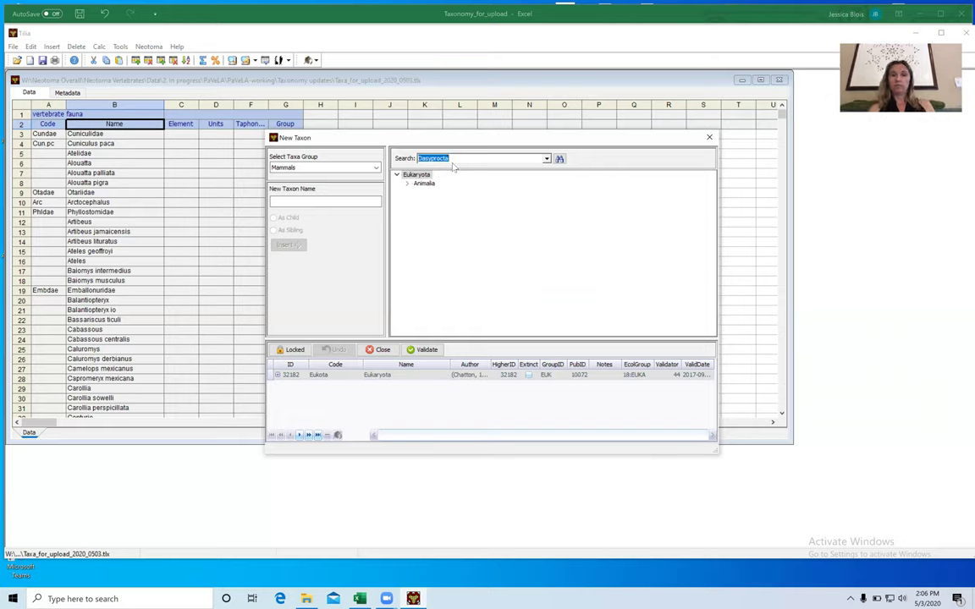
left_click(362, 599)
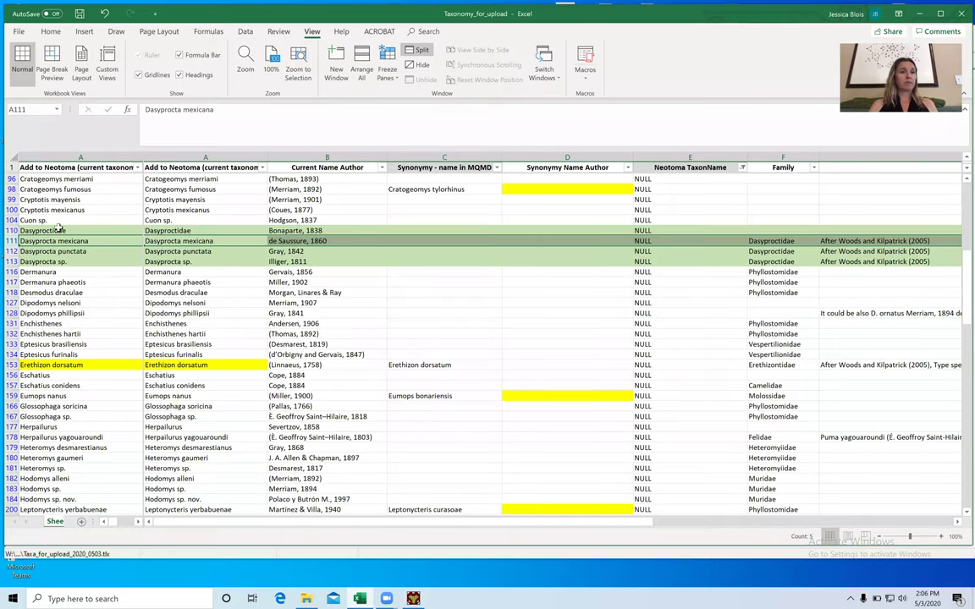
key("Up")
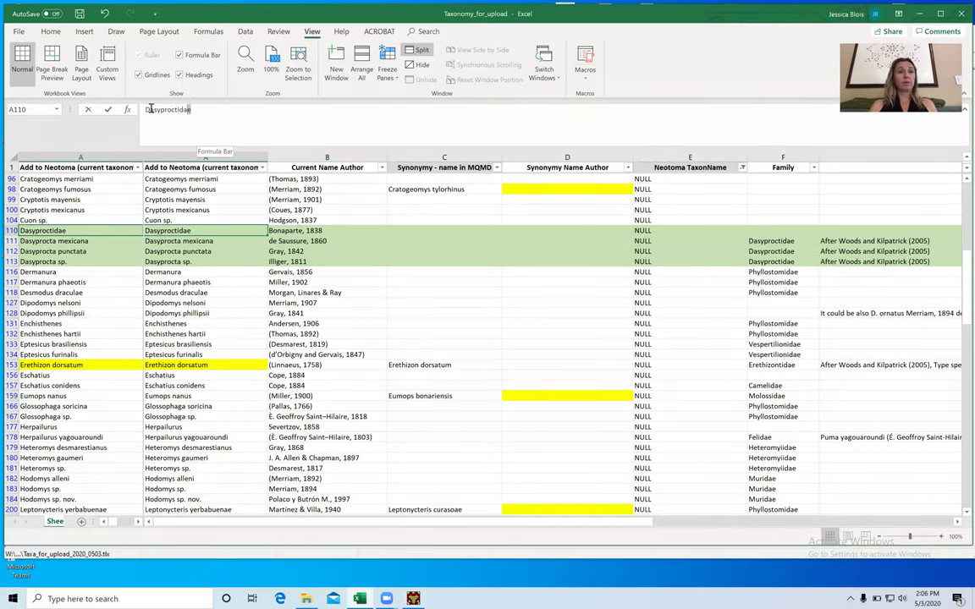
left_click_drag(191, 109, 142, 109)
key("ctrl+c")
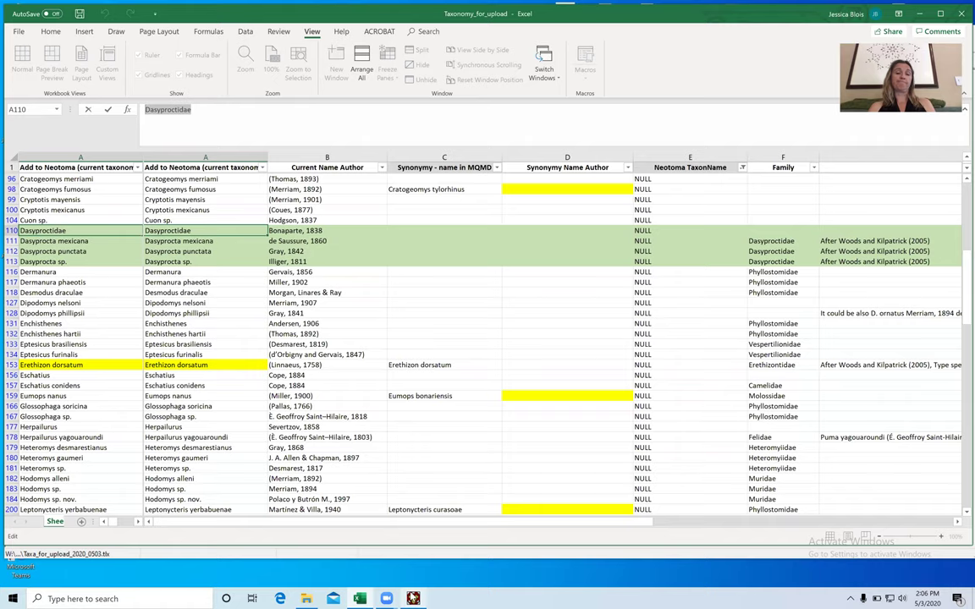
mouse_move(413, 598)
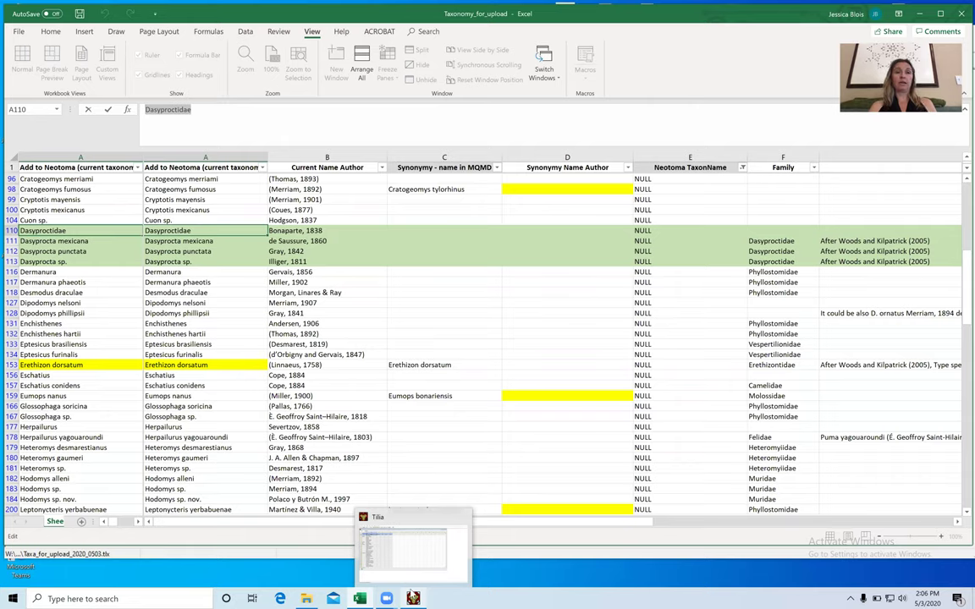
left_click(413, 598)
Search for Dasyproctidae and expand the tree through Animalia, Vertebrata and Mammalia.
left_click(547, 158)
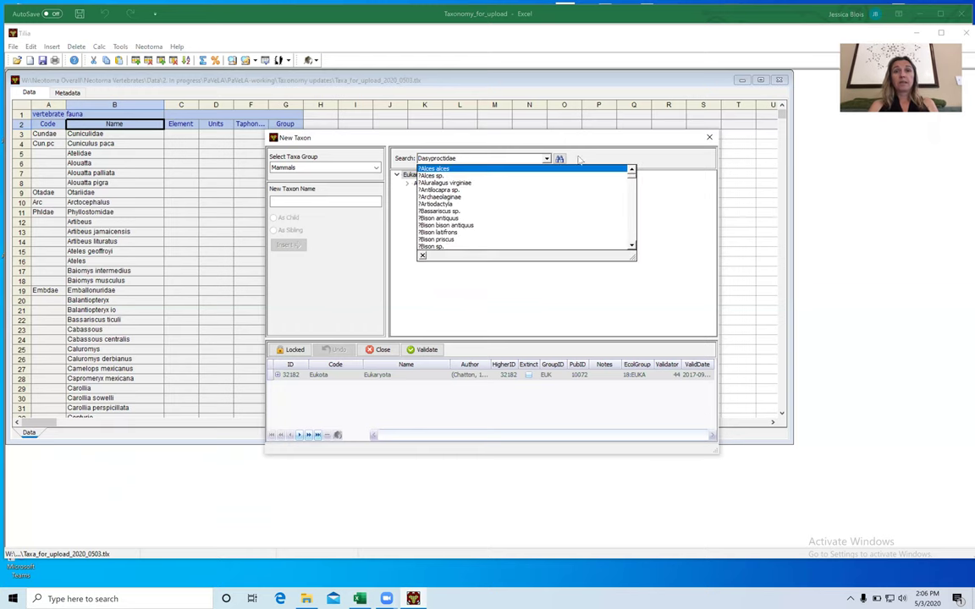
left_click(559, 158)
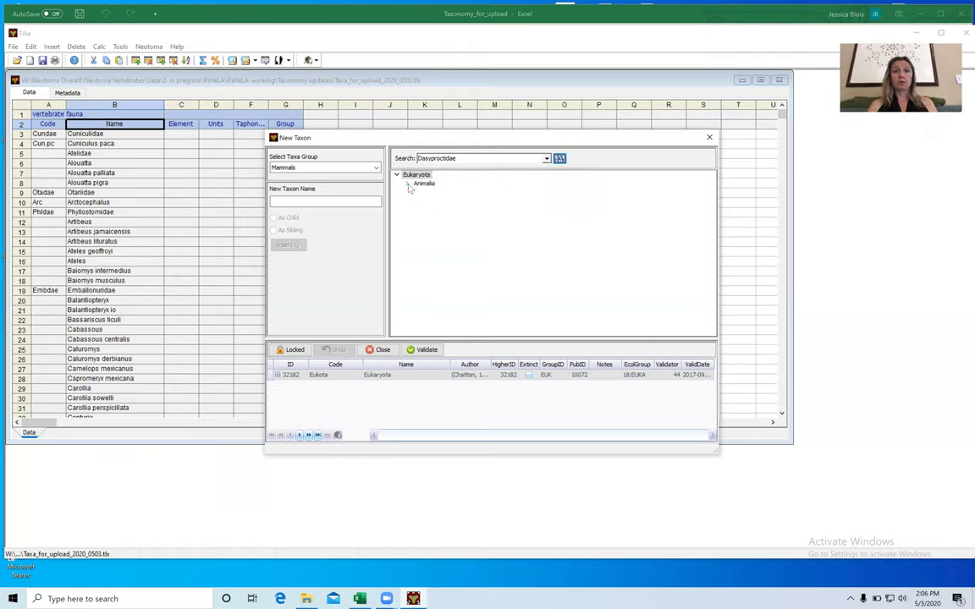
left_click(408, 183)
left_click(418, 193)
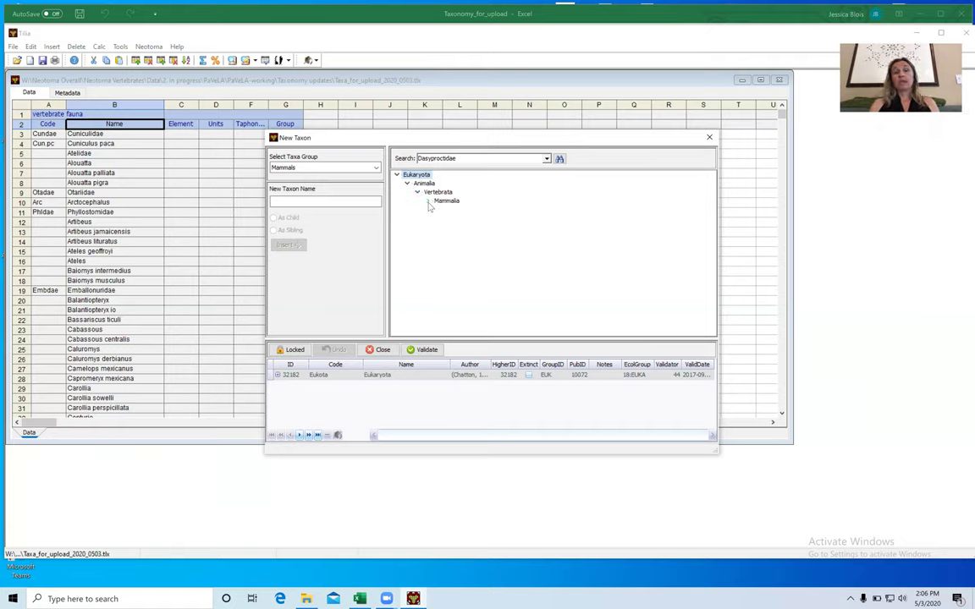
left_click(429, 202)
Select Rodentia (Bowdich, 1821) as the parent and expand it to browse its child taxa.
scroll(487, 295, "up", 1)
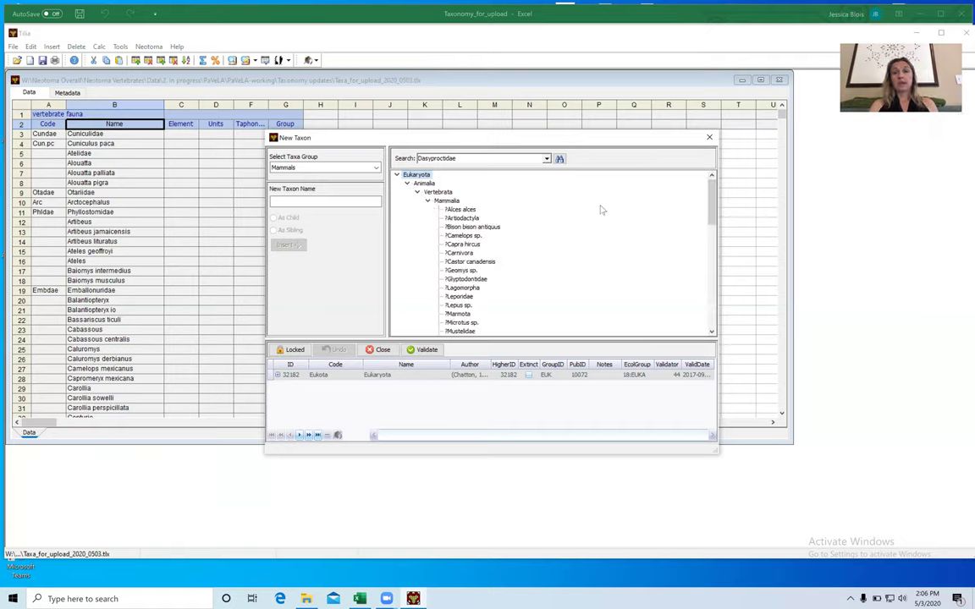
left_click_drag(713, 213, 721, 319)
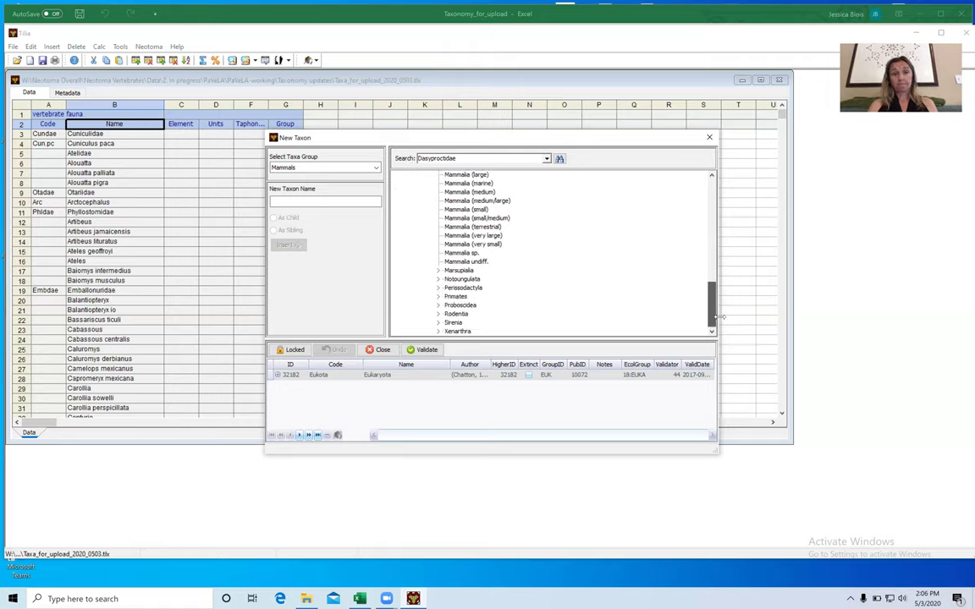
left_click(456, 313)
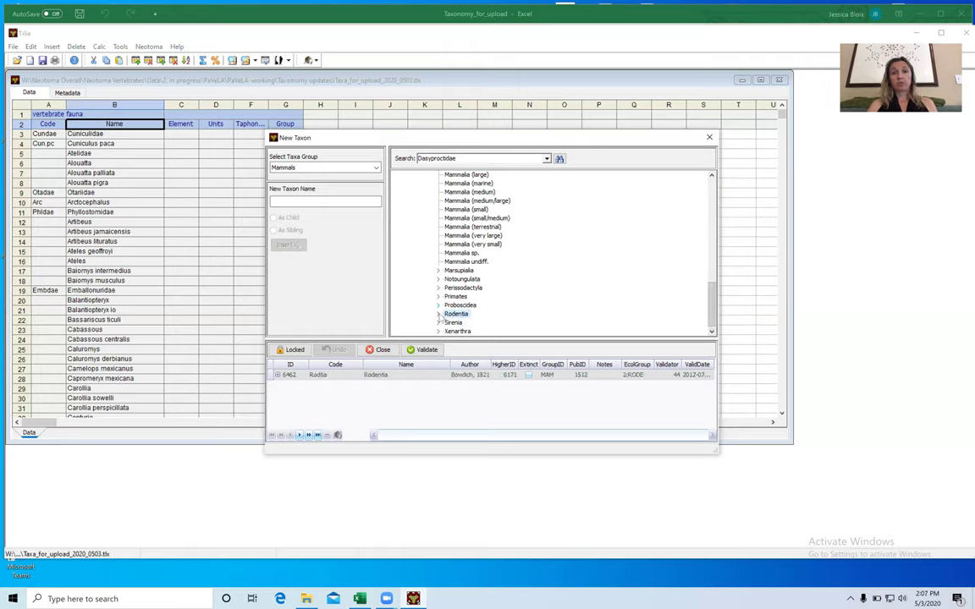
key("Right")
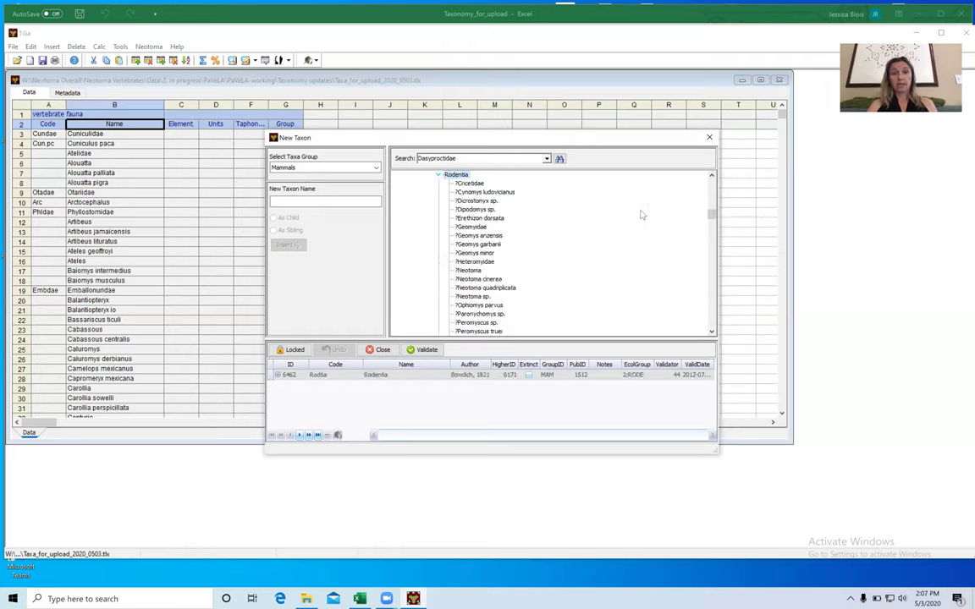
scroll(711, 224, "down", 10)
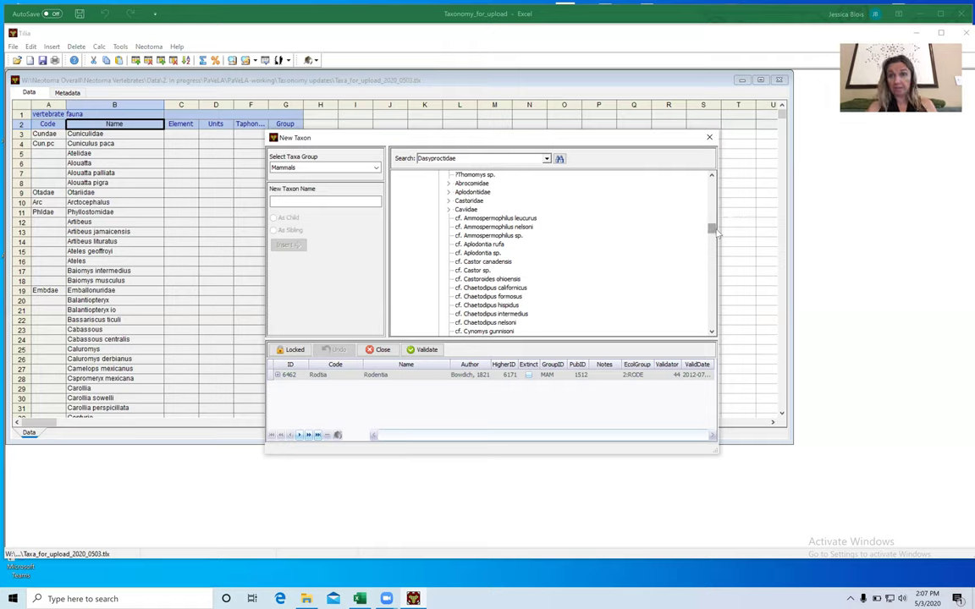
left_click_drag(713, 233, 707, 325)
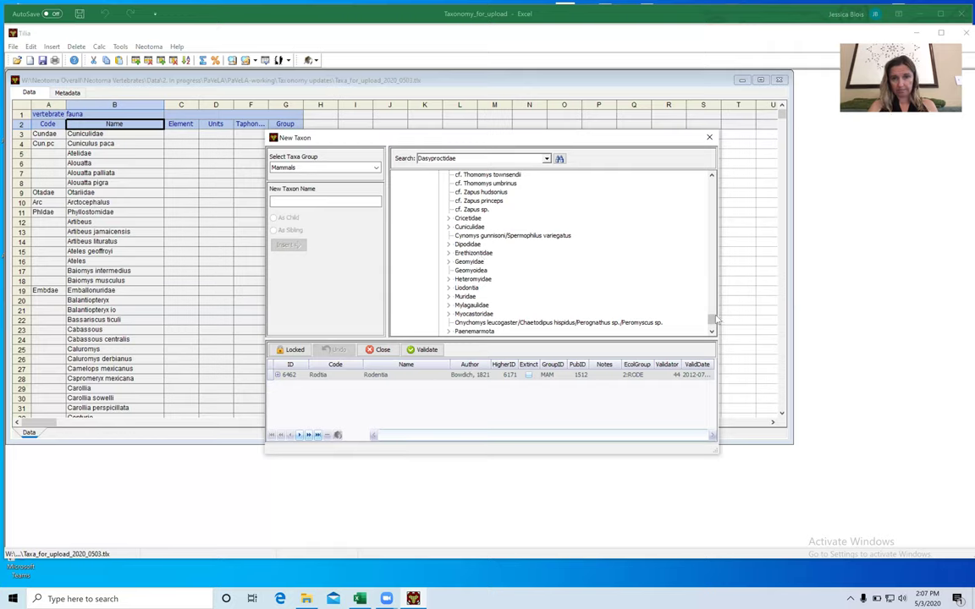
left_click_drag(711, 321, 712, 209)
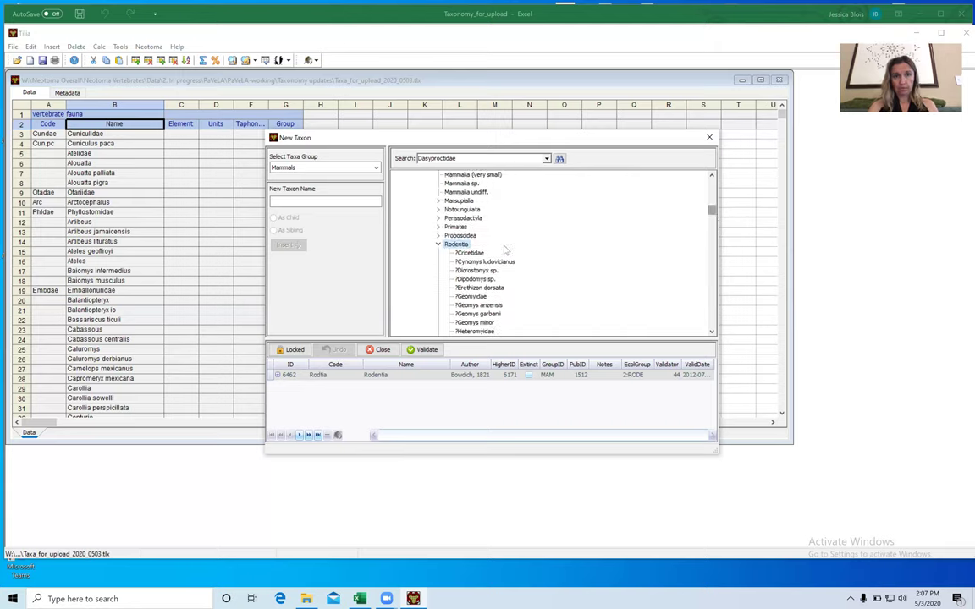
Insert Dasyproctidae as a child of Rodentia, then enlarge the New Taxon window.
left_click(322, 201)
key("ctrl+v")
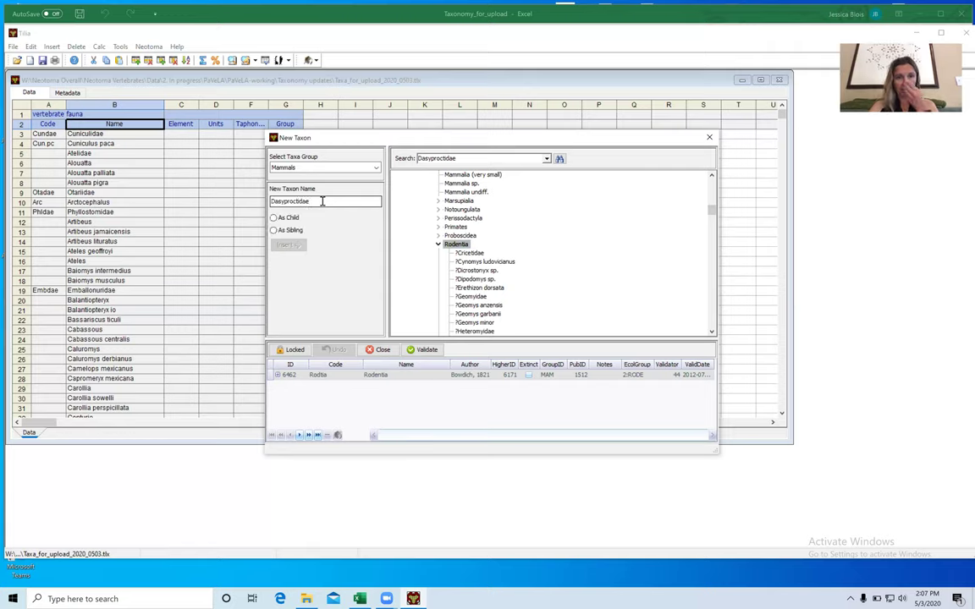
left_click(273, 218)
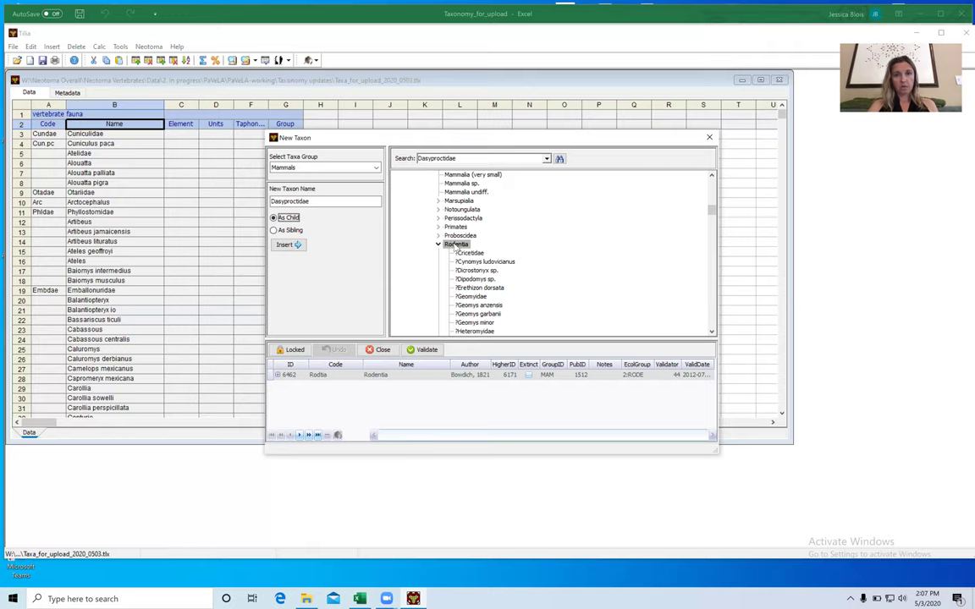
left_click(285, 246)
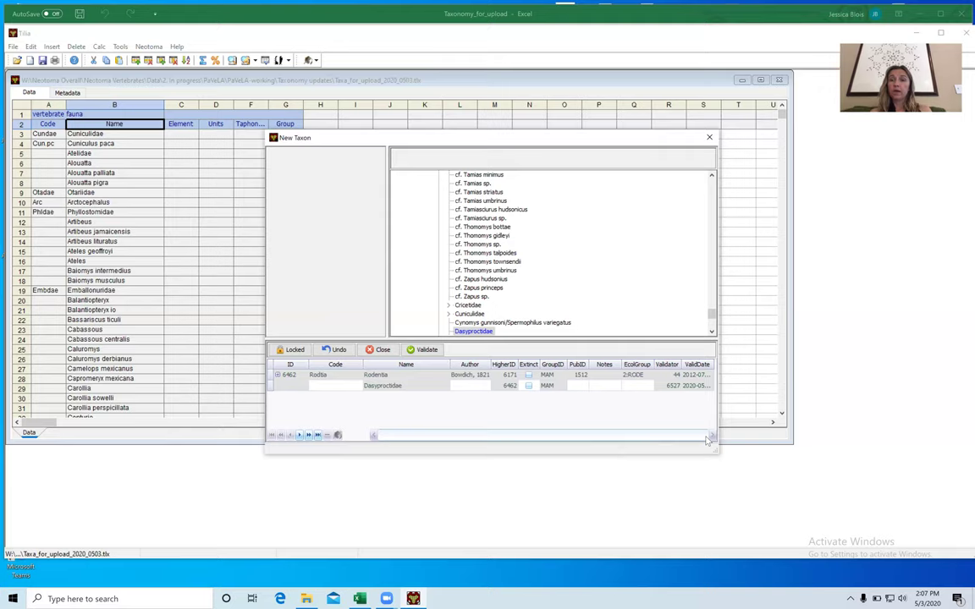
left_click_drag(715, 450, 769, 469)
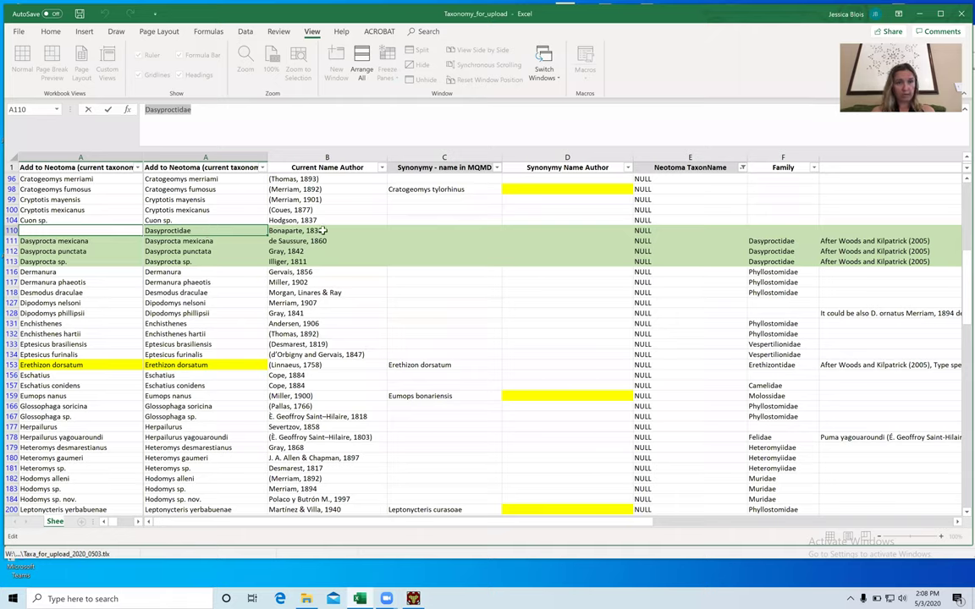
Enter the author 'Bonaparte, 1838' from Excel cell B110 into the Dasyproctidae row.
left_click(323, 230)
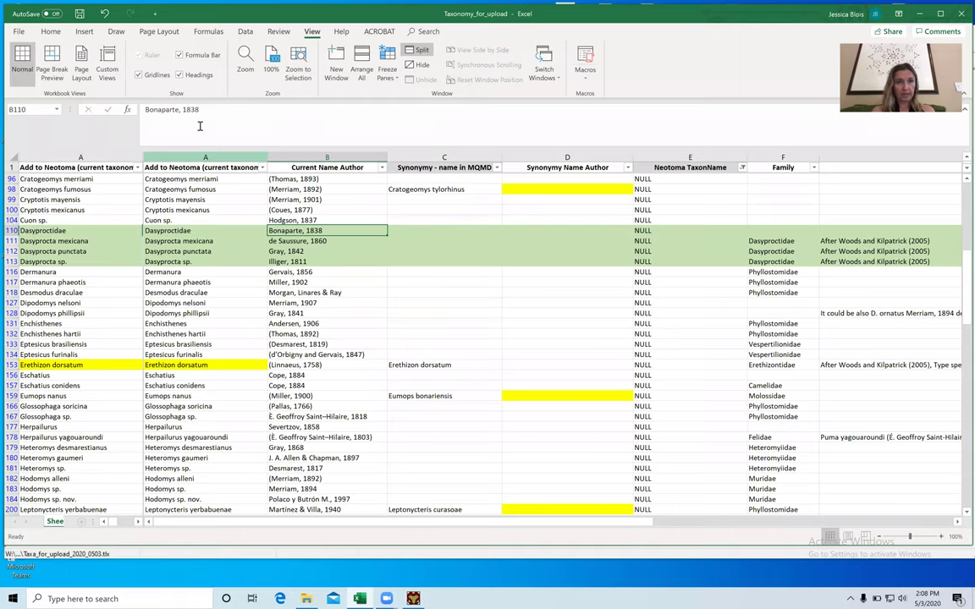
left_click(145, 113)
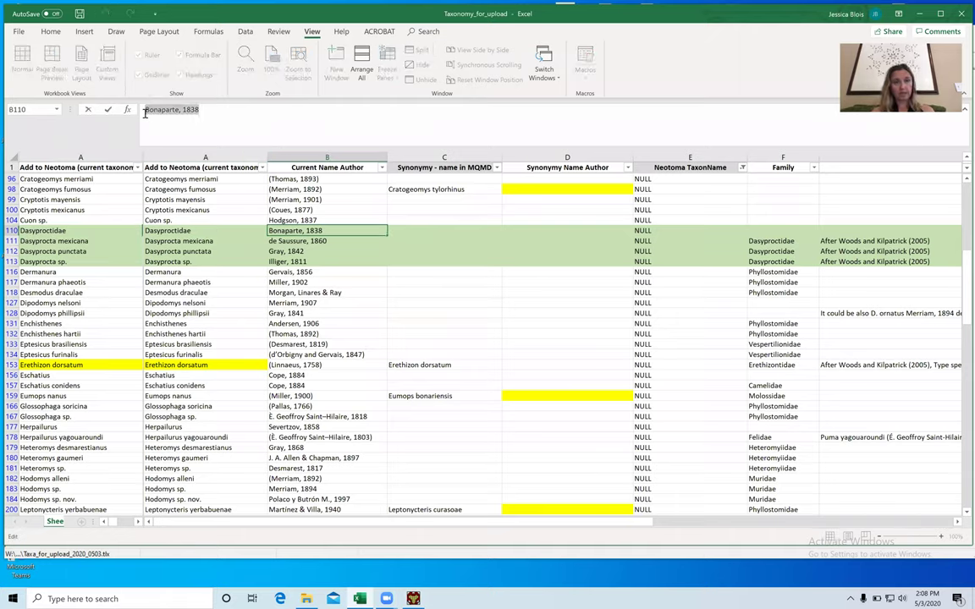
key("Escape")
key("alt+Tab")
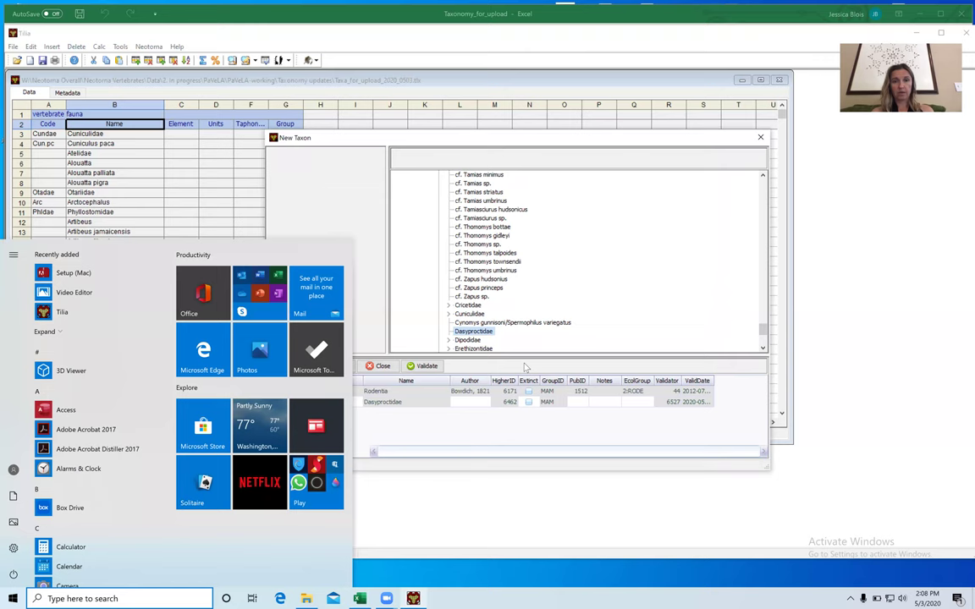
left_click(525, 367)
left_click(474, 402)
type("Bonaparte, 1838")
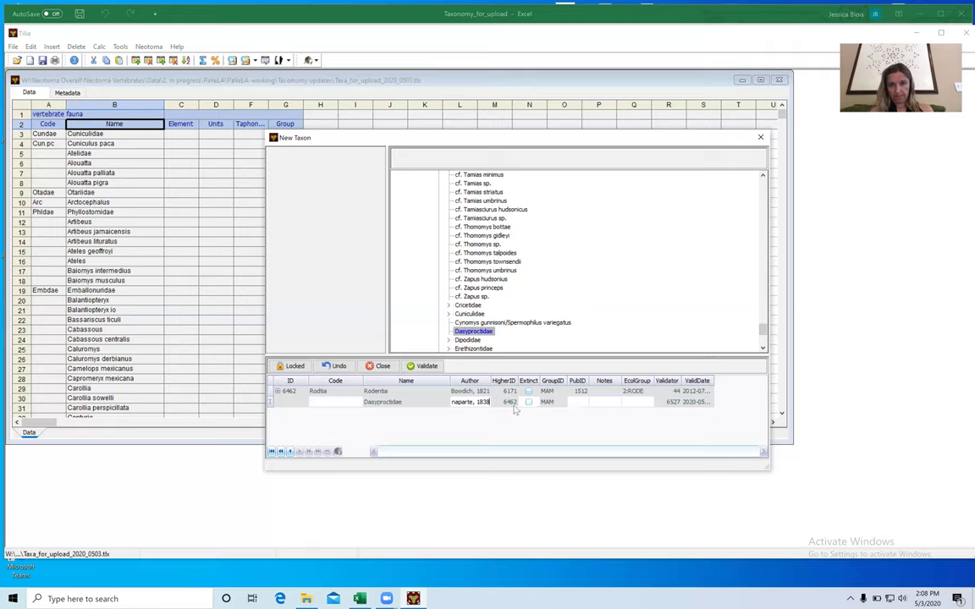
left_click(588, 409)
Set the Dasyproctidae ecological group to Rodentia (2:RODE), then select its PubID cell.
left_click(637, 404)
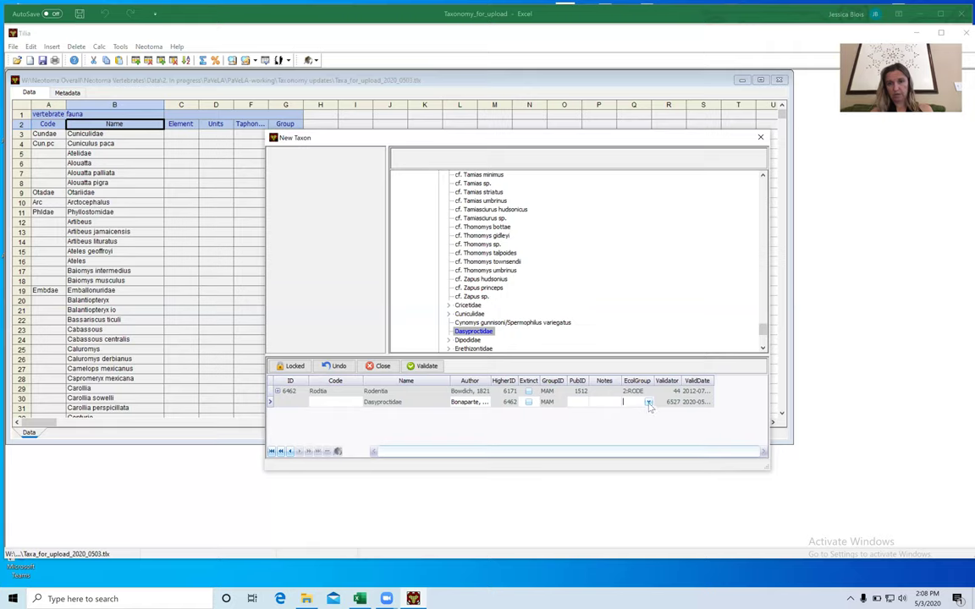
left_click(648, 403)
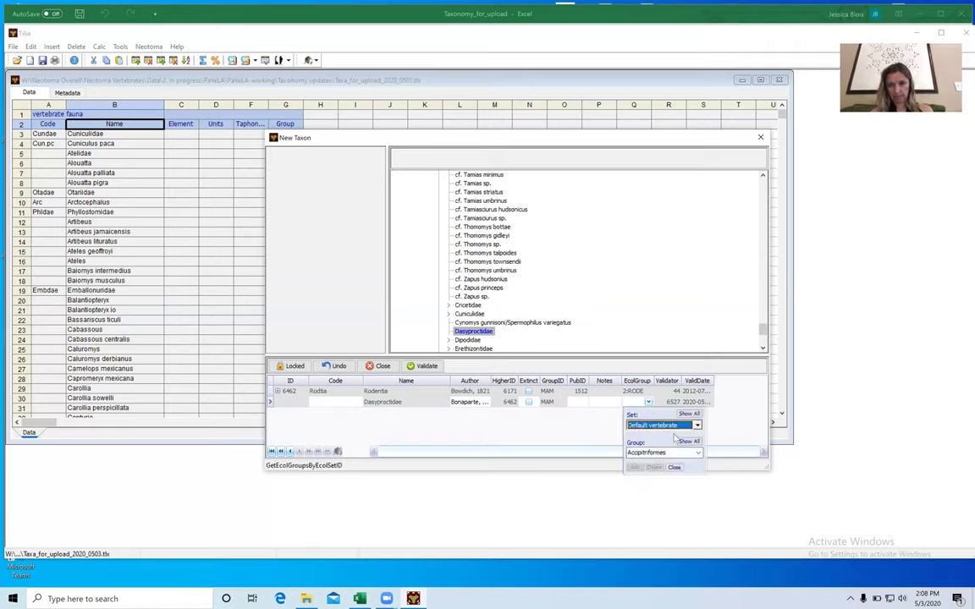
left_click(698, 453)
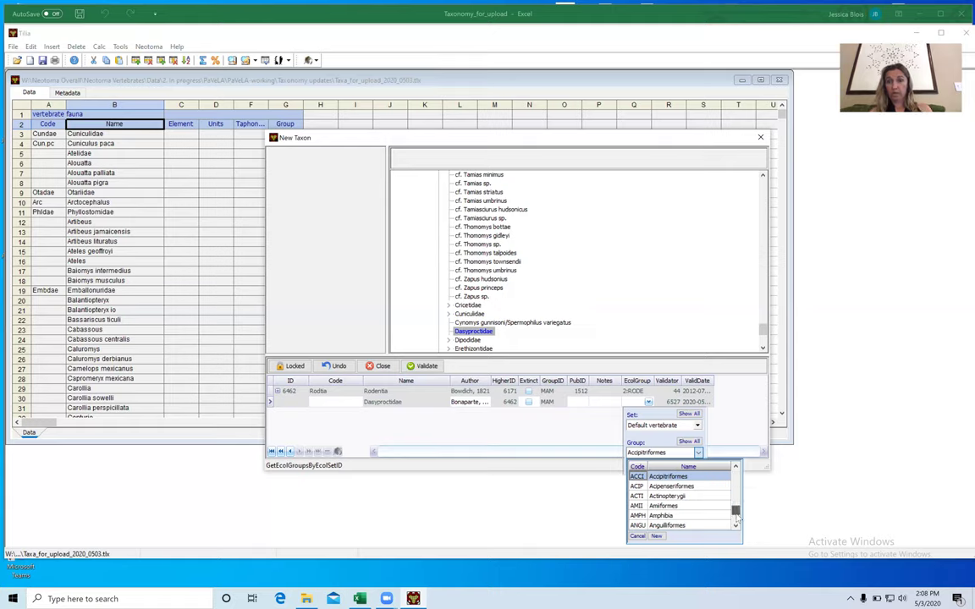
scroll(690, 508, "down", 10)
left_click(669, 505)
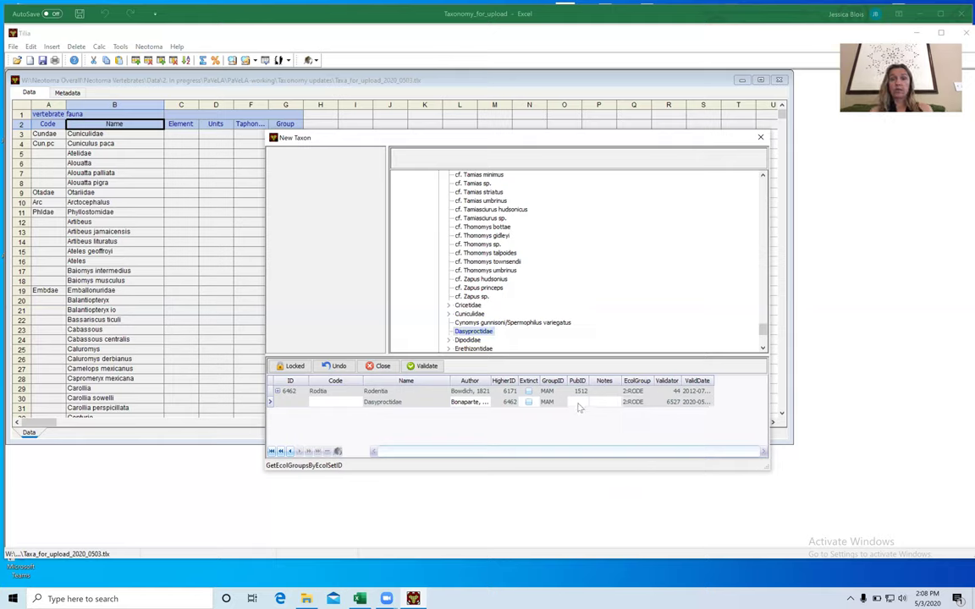
left_click(360, 599)
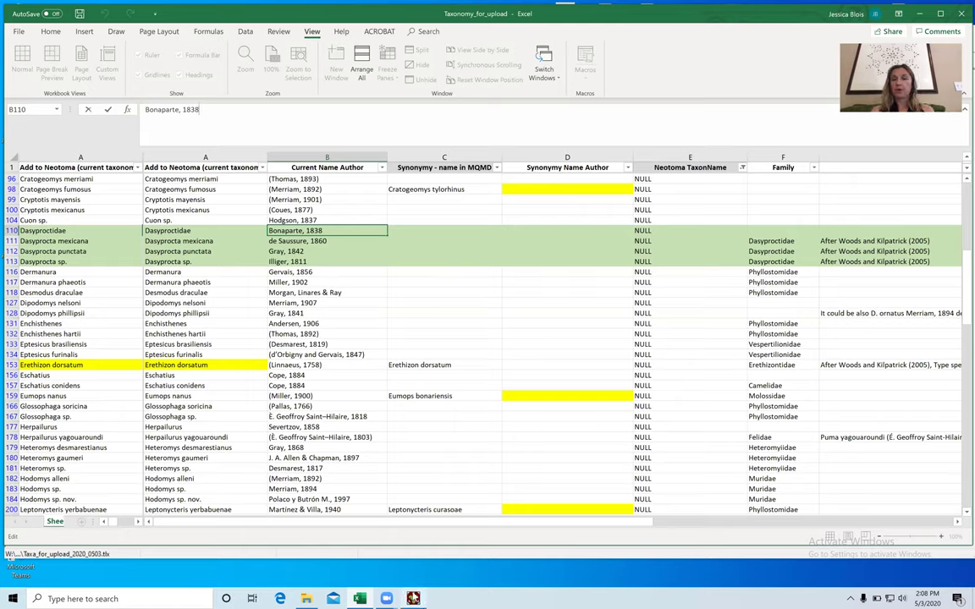
left_click(413, 599)
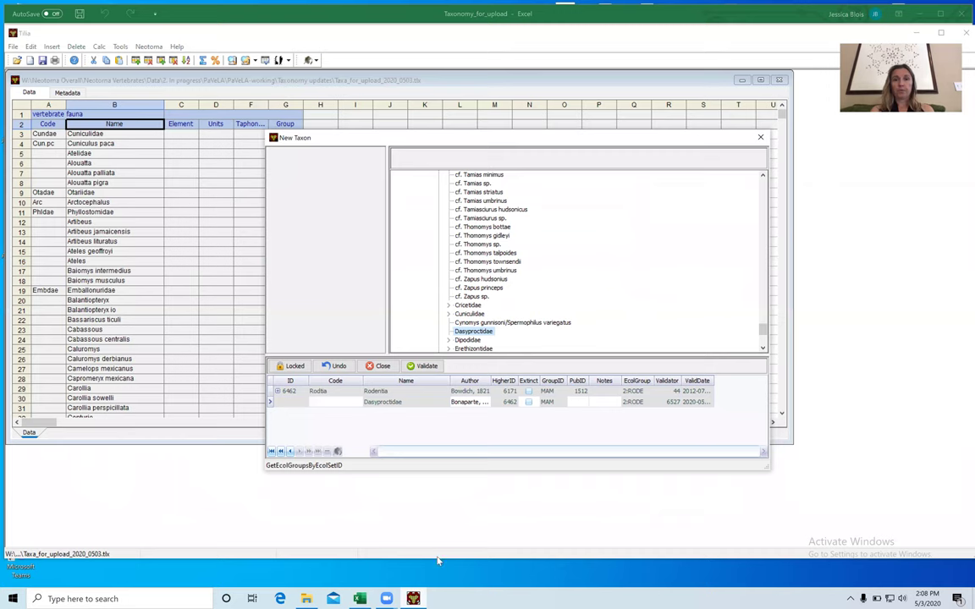
left_click(578, 403)
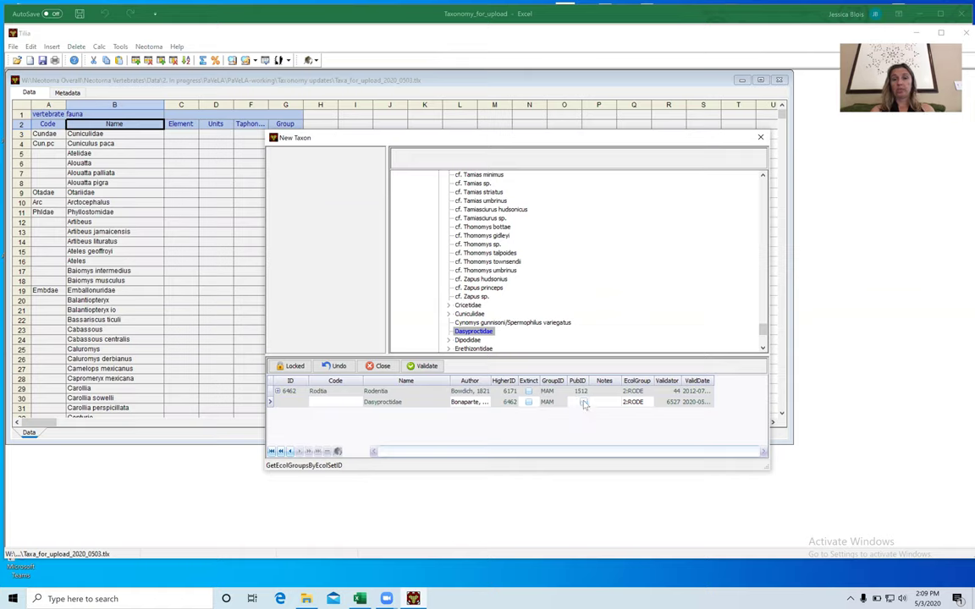
Search publications by author Woods and attach PubID 1531 (Woods and Kilpatrick 2005) to Dasyproctidae.
left_click(583, 403)
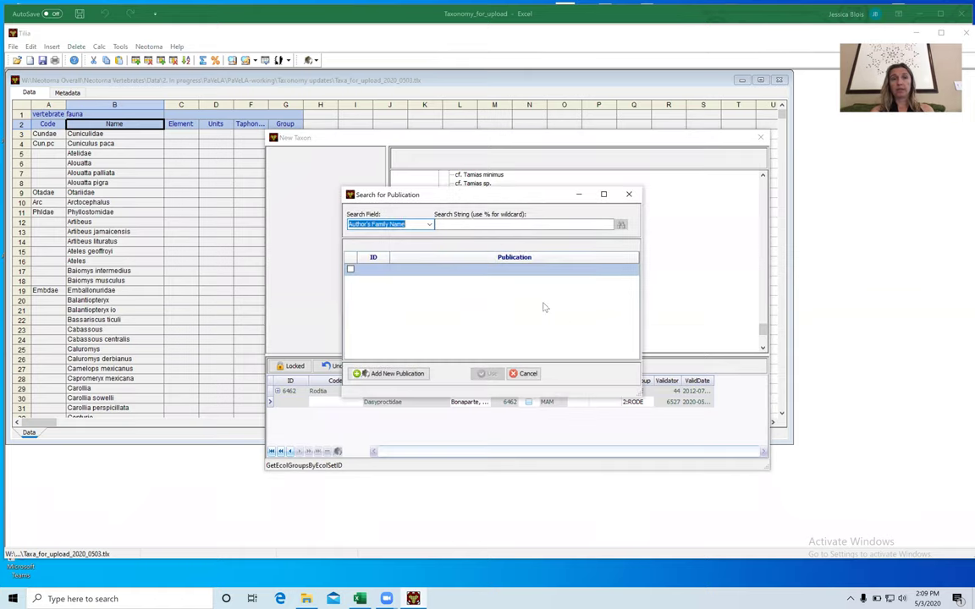
type("Woods")
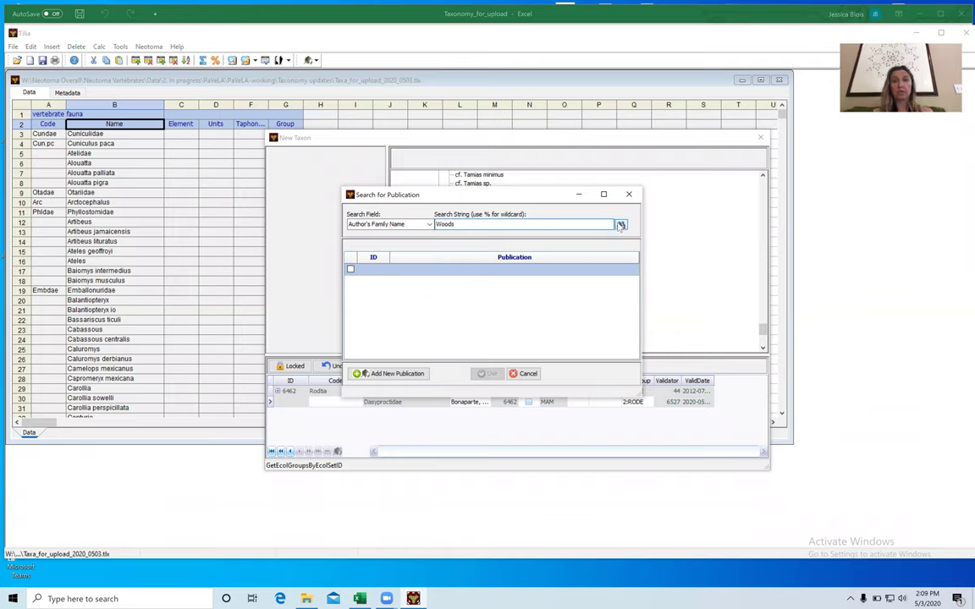
left_click(621, 226)
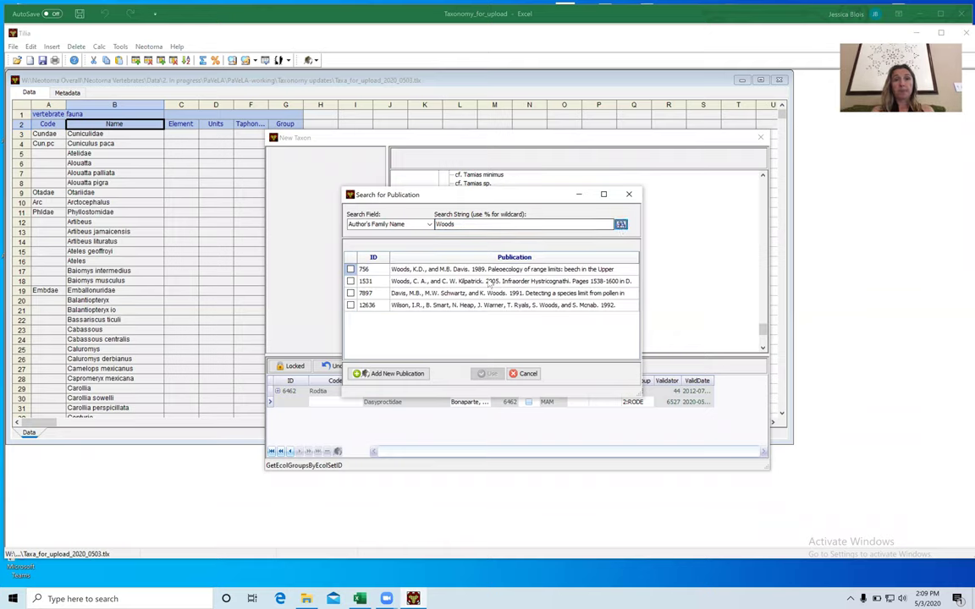
left_click(476, 284)
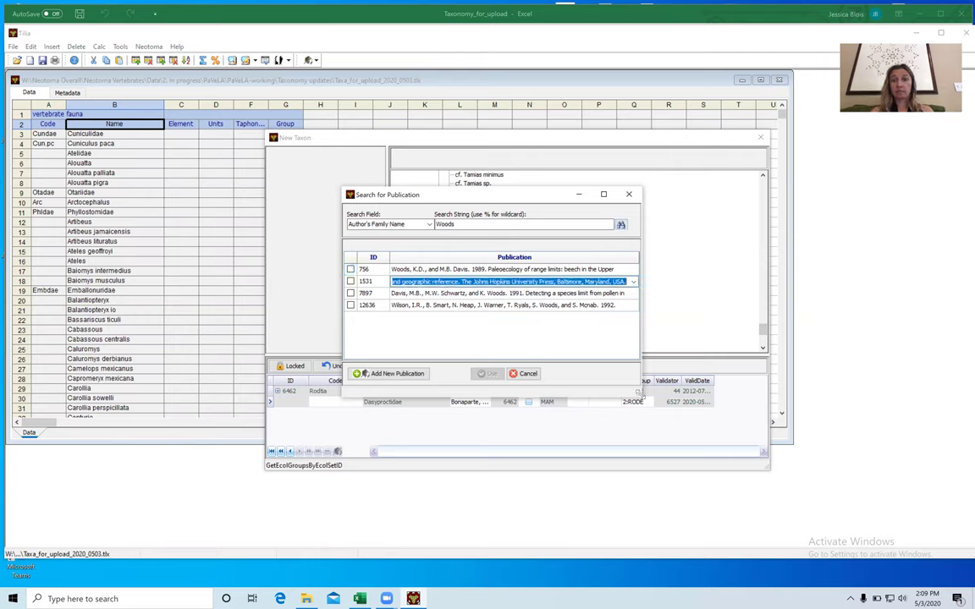
left_click_drag(641, 395, 860, 417)
key("Up")
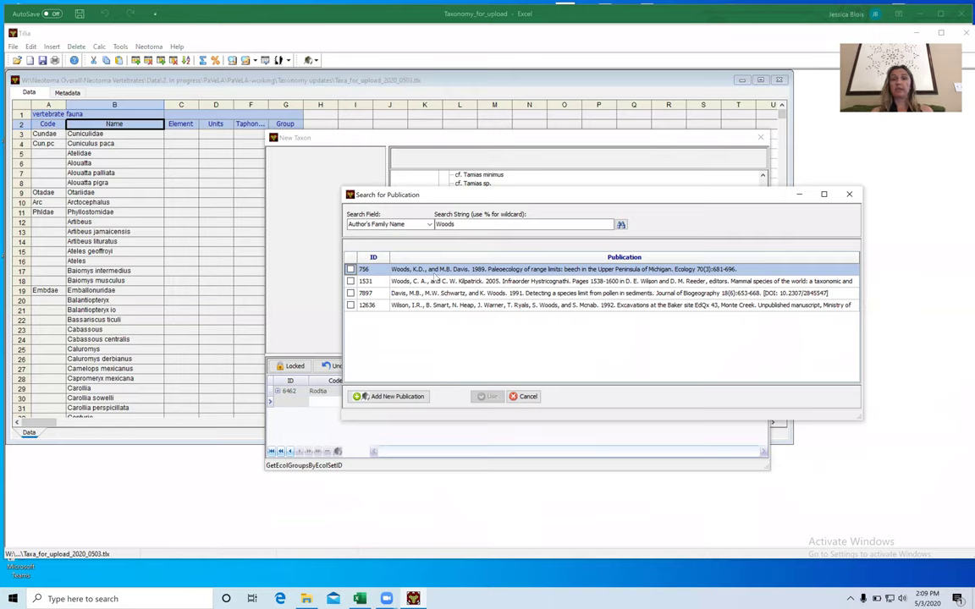
left_click(351, 281)
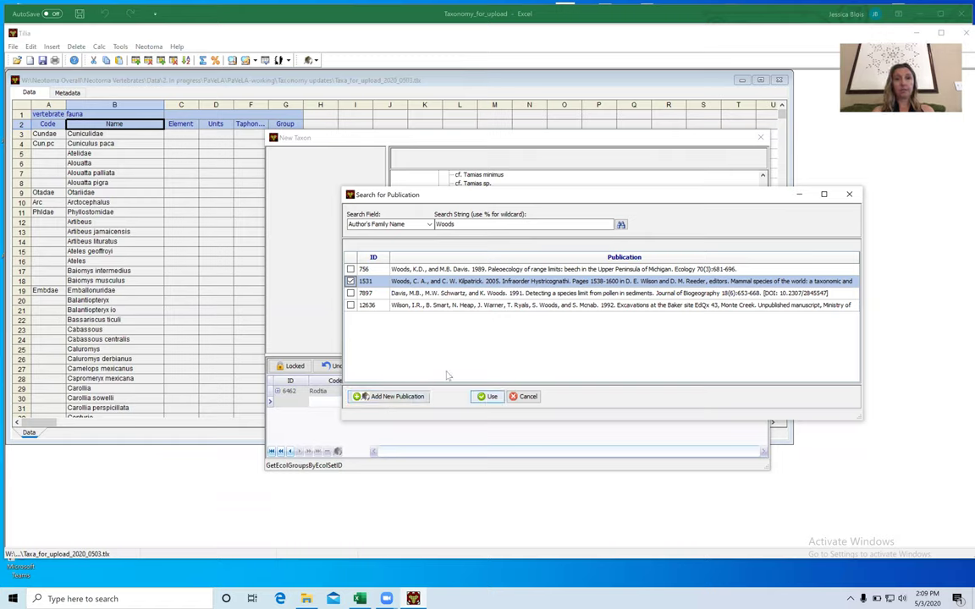
left_click(488, 397)
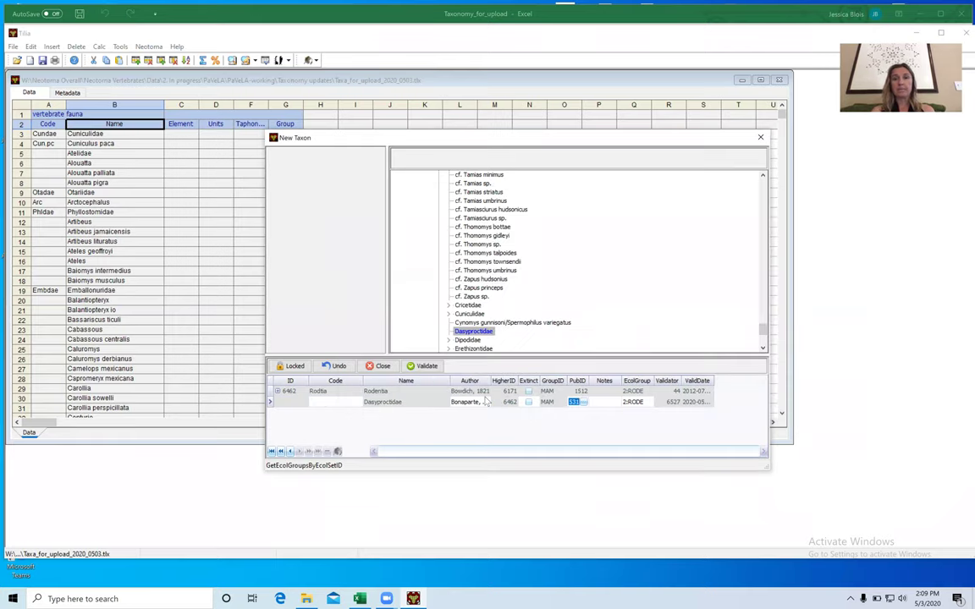
Auto-generate the Dasyproctidae code, complete it as Daydae, confirm uniqueness, and widen the Author column.
left_click(318, 403)
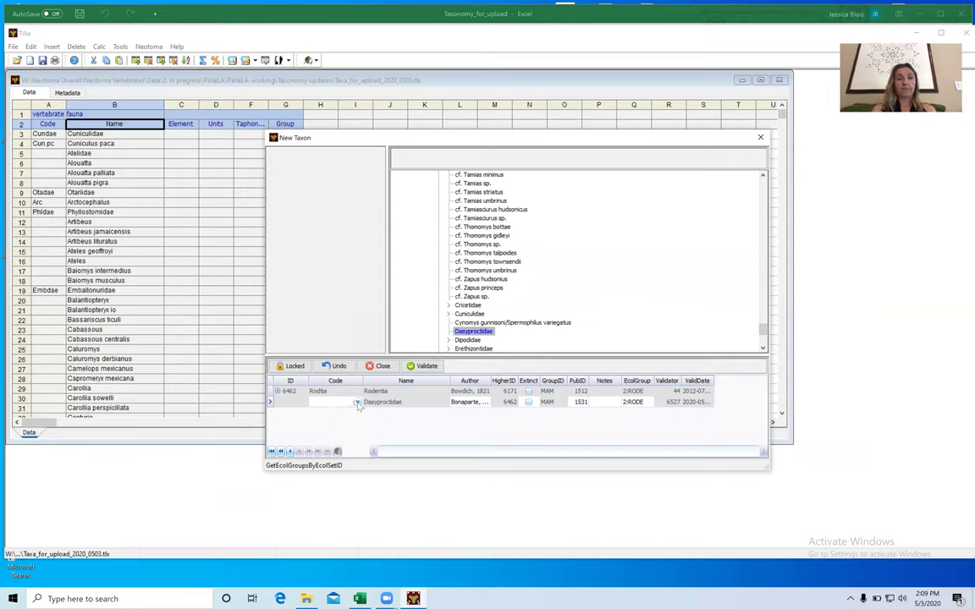
left_click(358, 404)
left_click(322, 440)
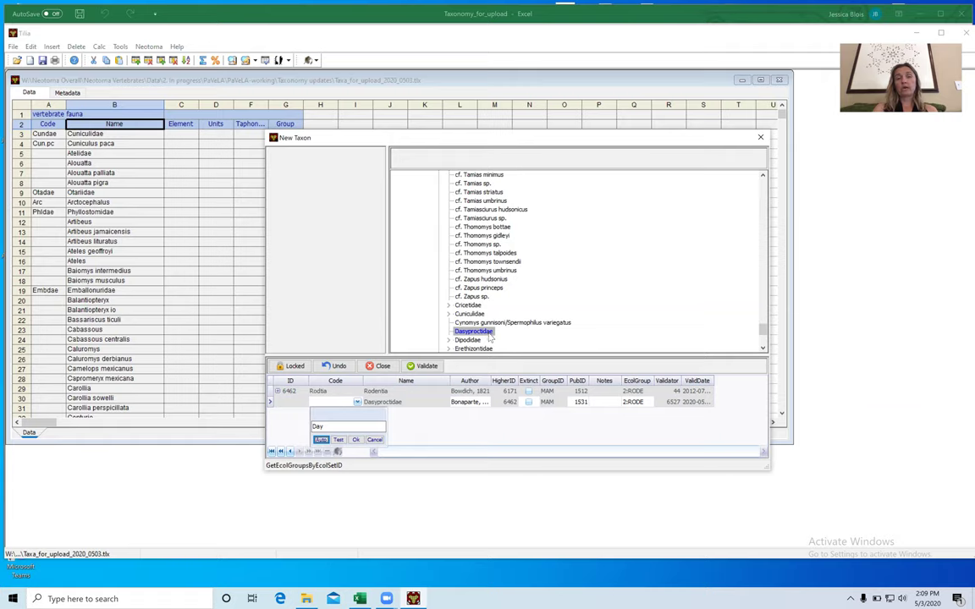
left_click(327, 425)
type("dae")
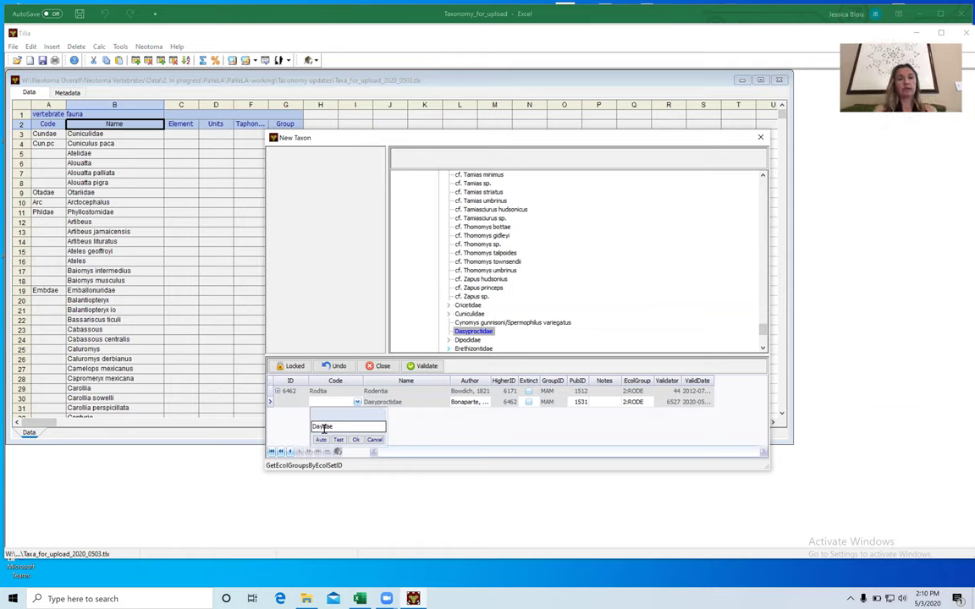
left_click(338, 440)
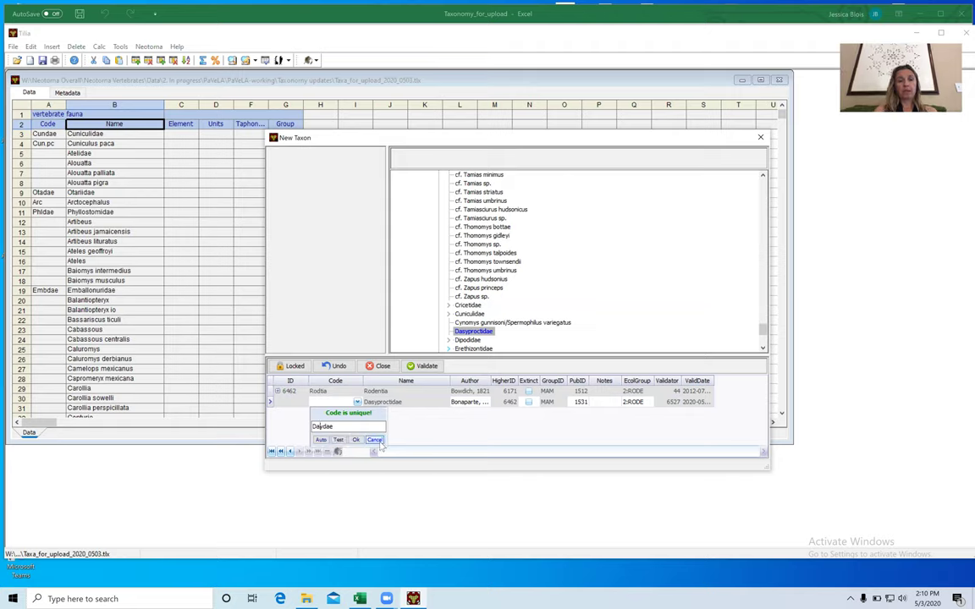
left_click(318, 427)
type("s")
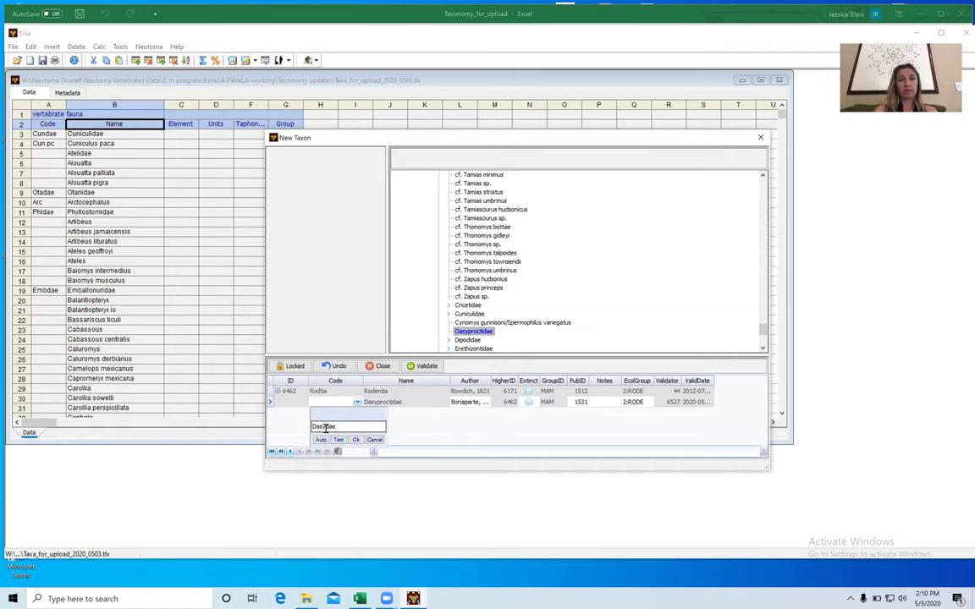
key("BackSpace")
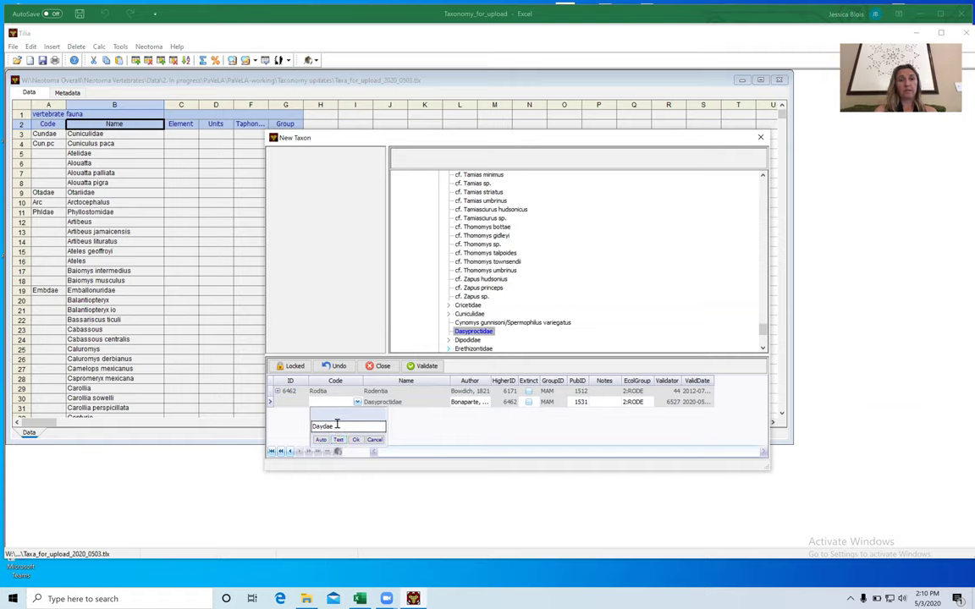
left_click(339, 440)
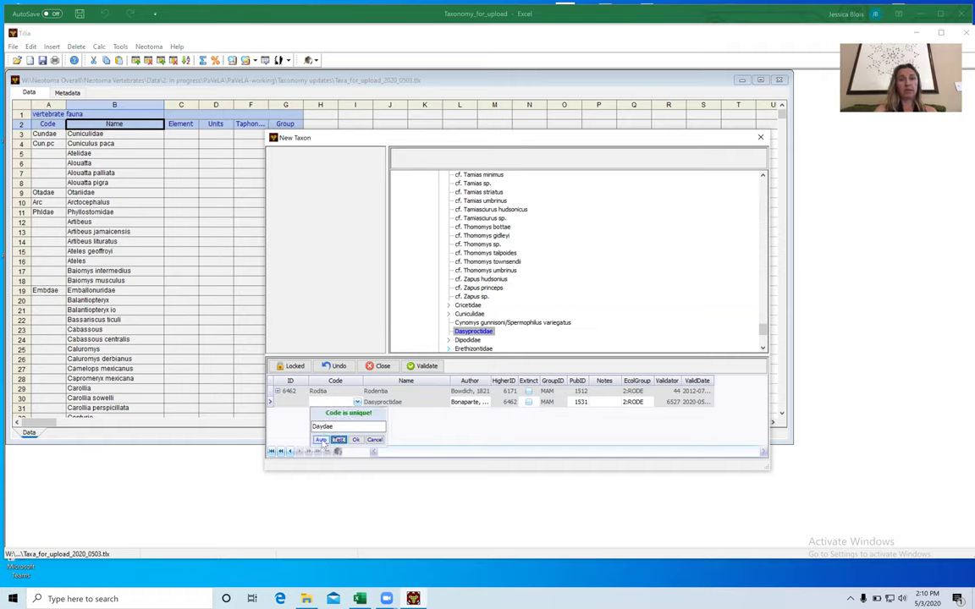
left_click(309, 396)
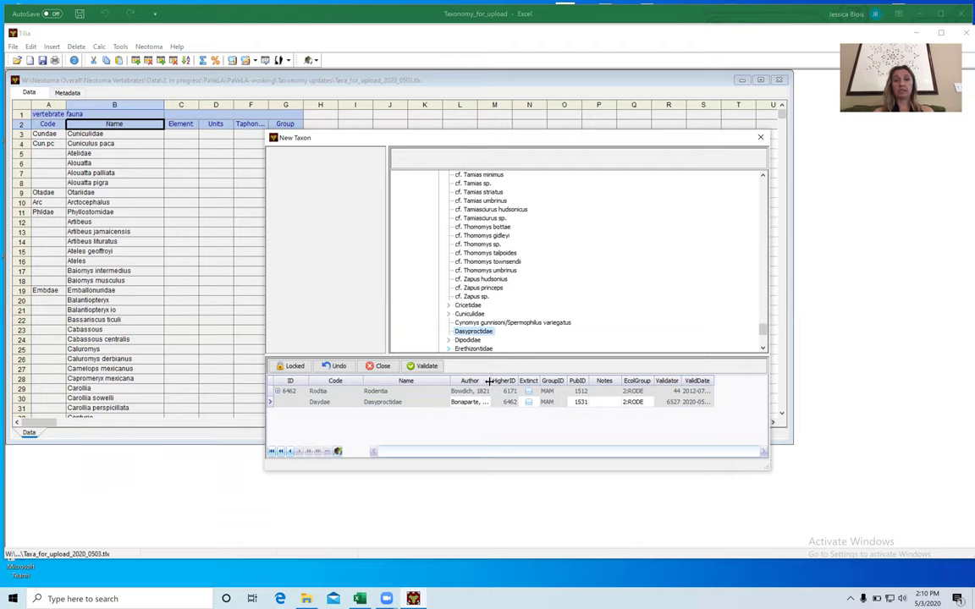
left_click_drag(492, 381, 516, 381)
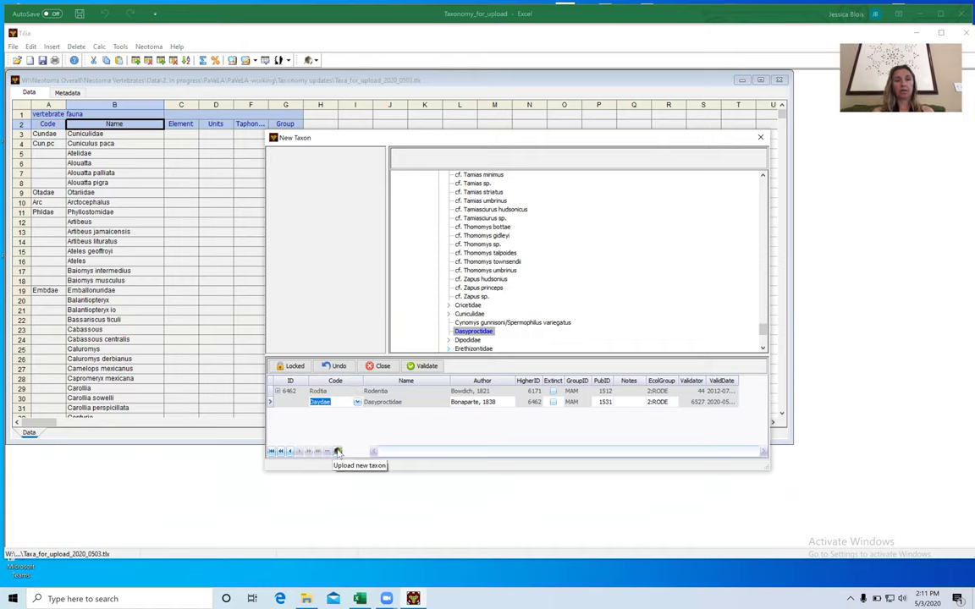
Upload Dasyproctidae to Neotoma, receiving TaxonID 41355, and acknowledge the success message.
left_click(336, 451)
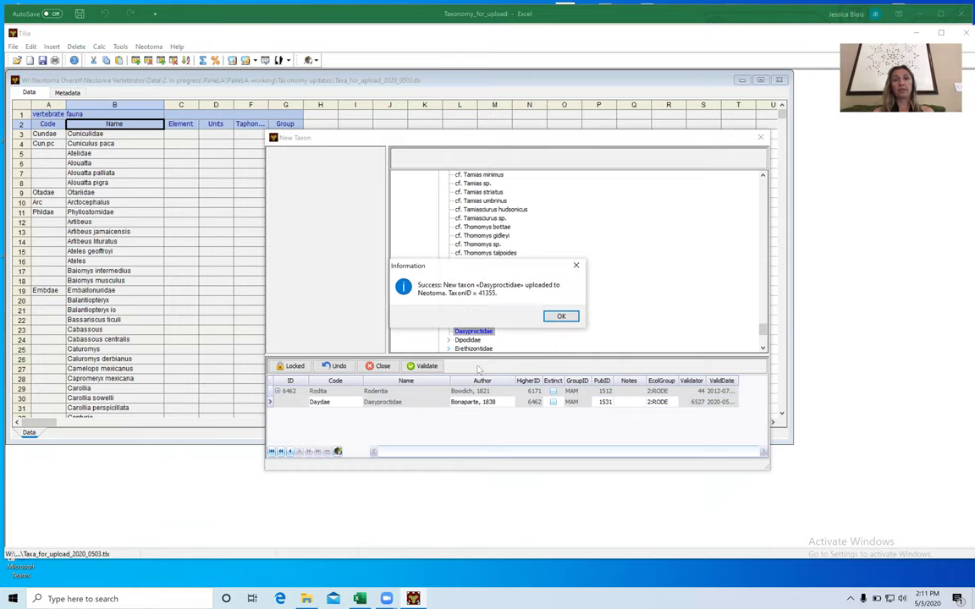
left_click(560, 317)
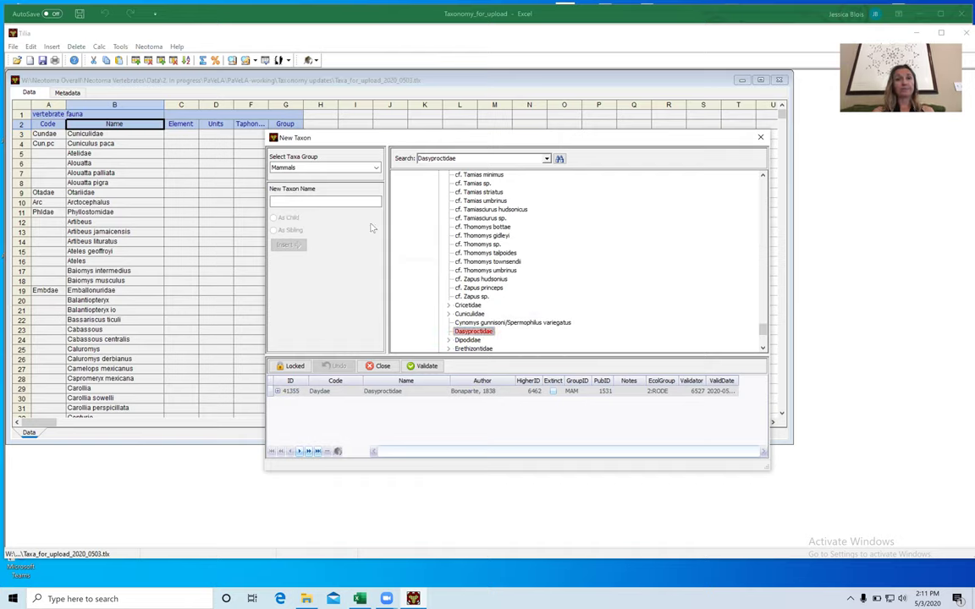
left_click(361, 599)
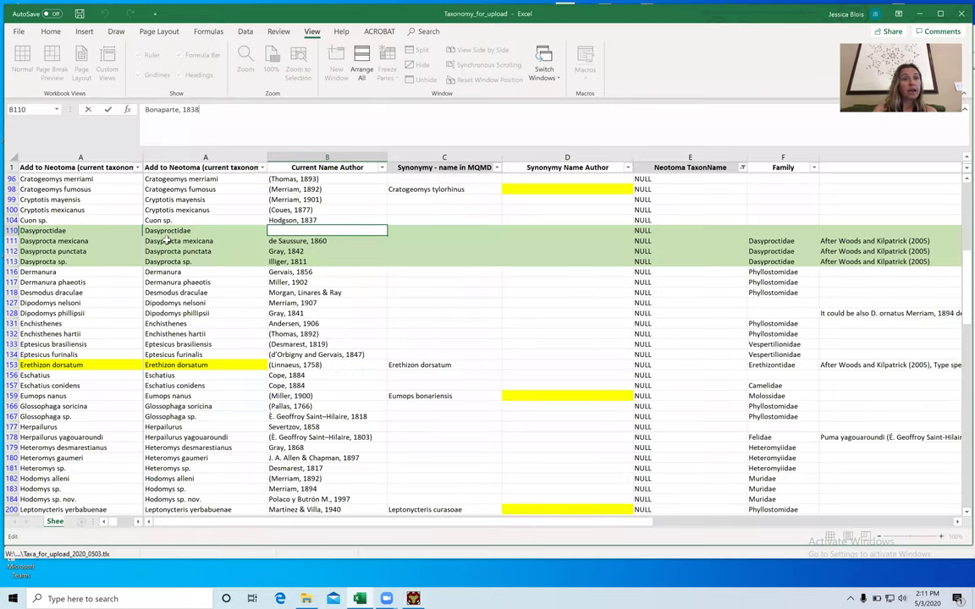
Copy the genus name Dasyprocta from the spreadsheet's Dasyprocta sp. row.
left_click(167, 241)
key("Down")
key("Down")
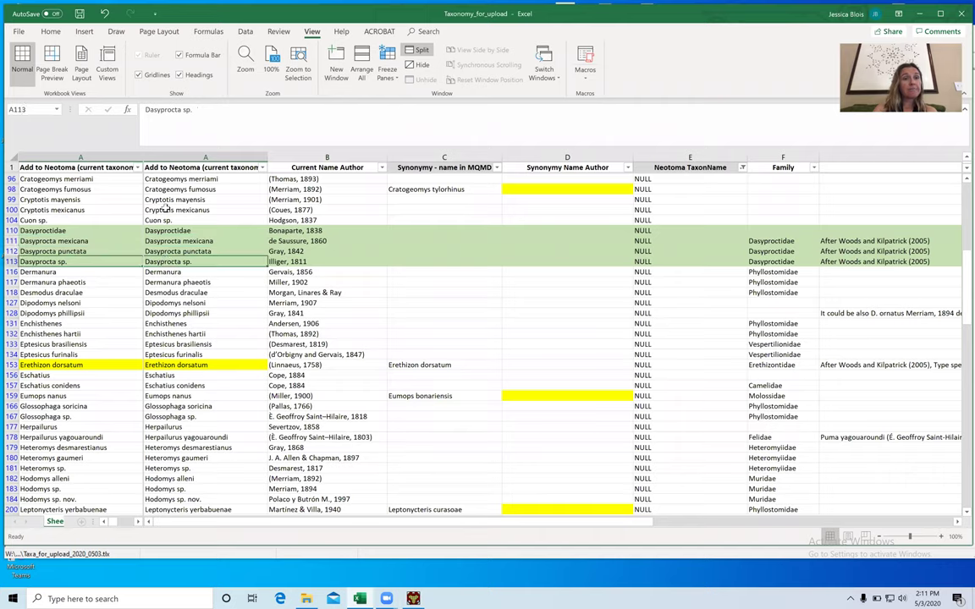
left_click_drag(179, 110, 127, 113)
key("ctrl+c")
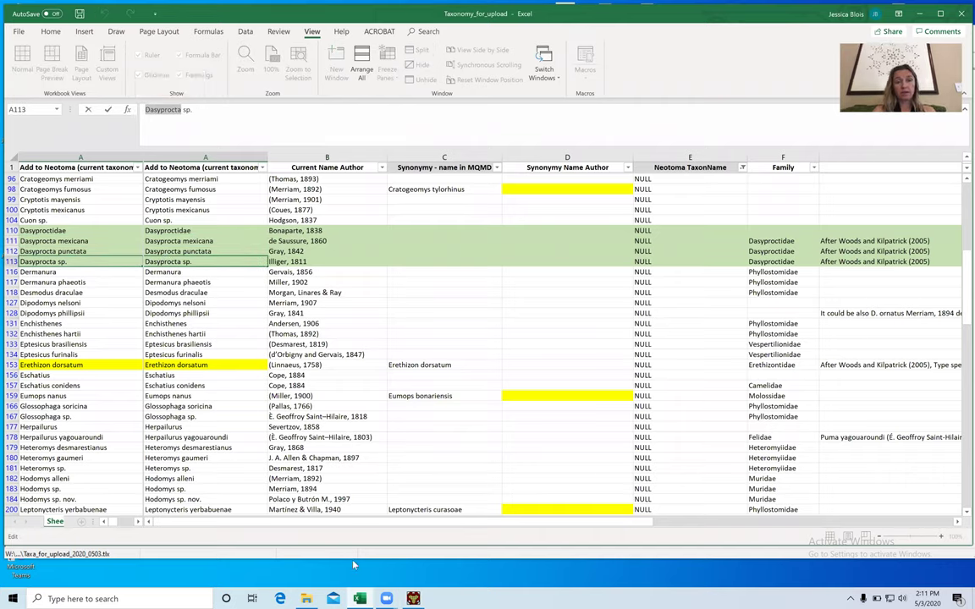
Insert Dasyprocta into Tilia as a child taxon under Dasyproctidae.
left_click(413, 598)
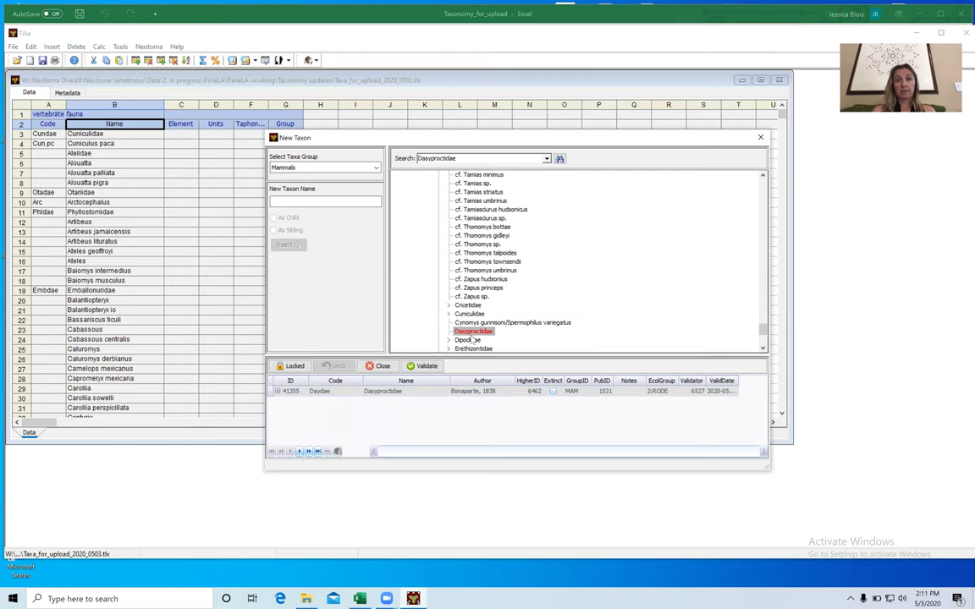
left_click(285, 201)
key("ctrl+v")
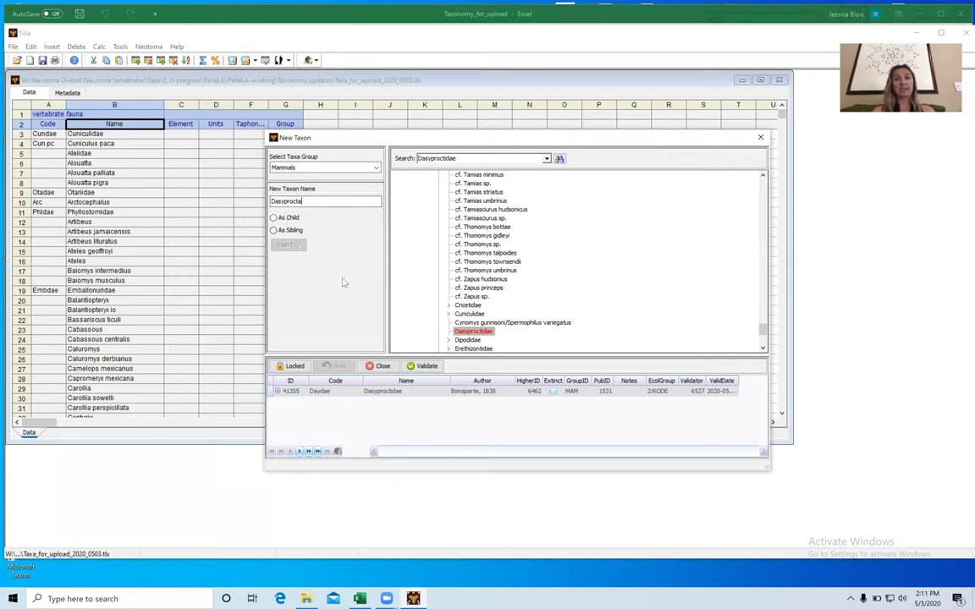
left_click(275, 217)
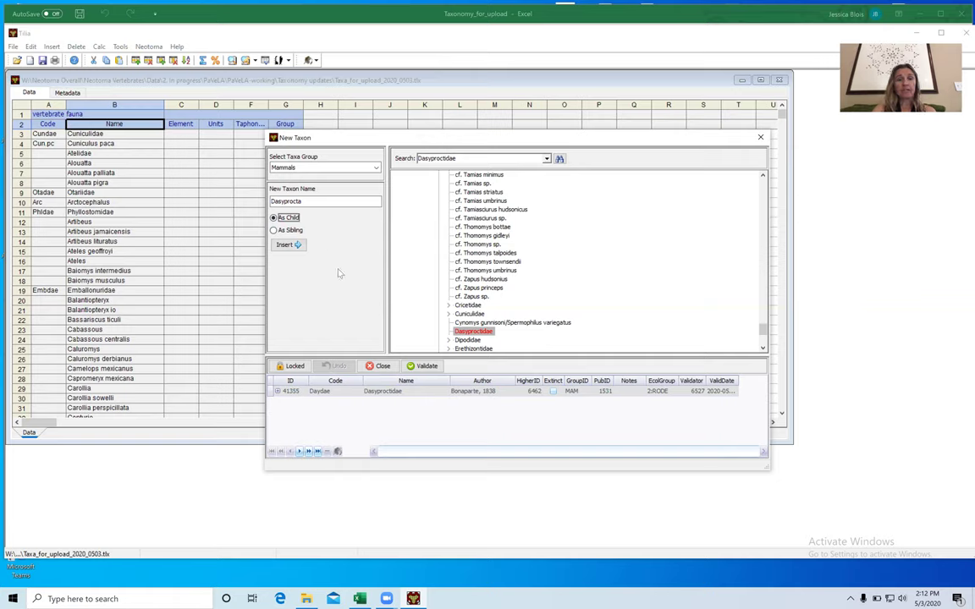
left_click(285, 245)
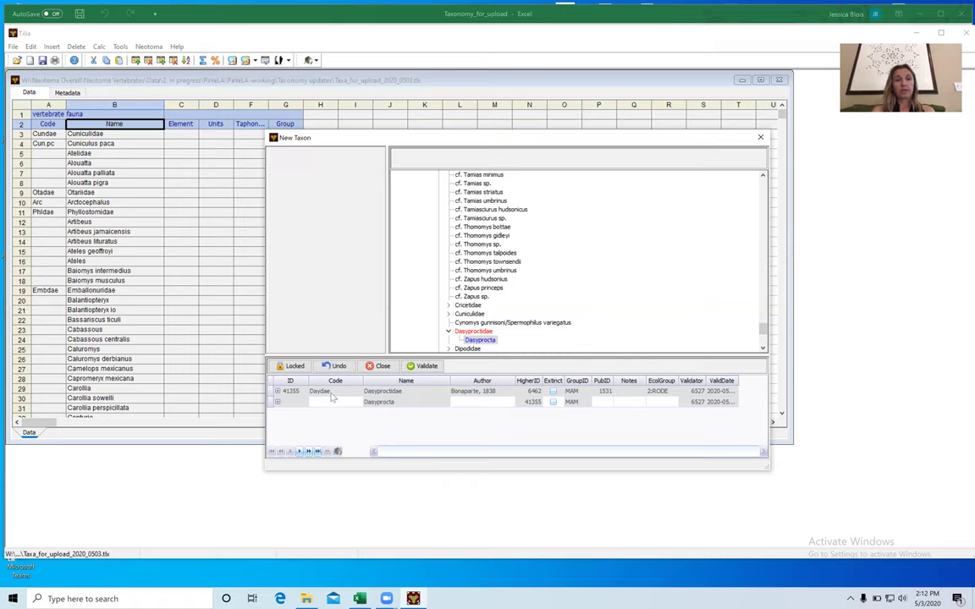
left_click(359, 599)
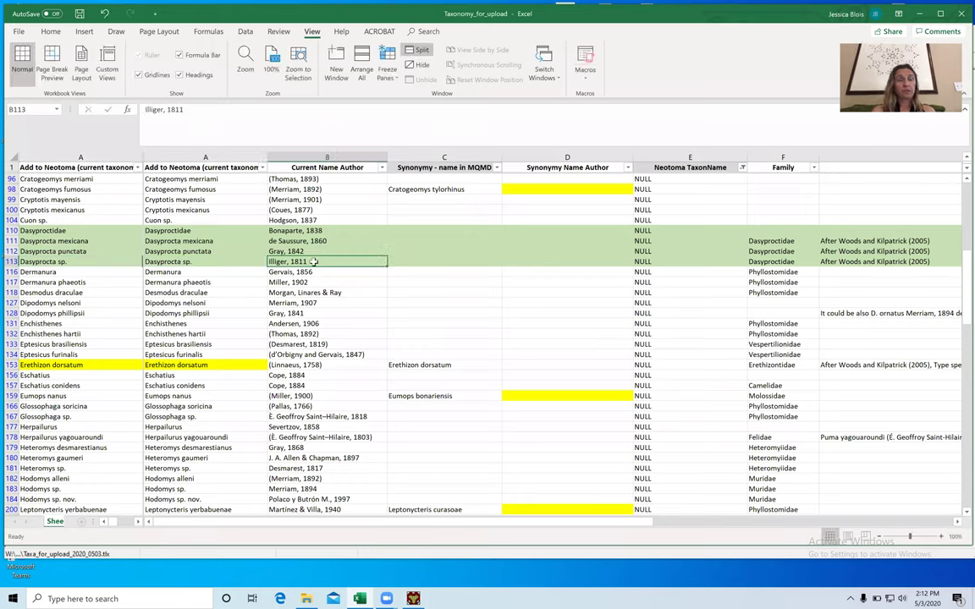
Copy the author 'Illiger, 1811' from Excel into the Dasyprocta row's Author cell.
left_click(180, 110)
left_click_drag(180, 111, 141, 109)
key("ctrl+c")
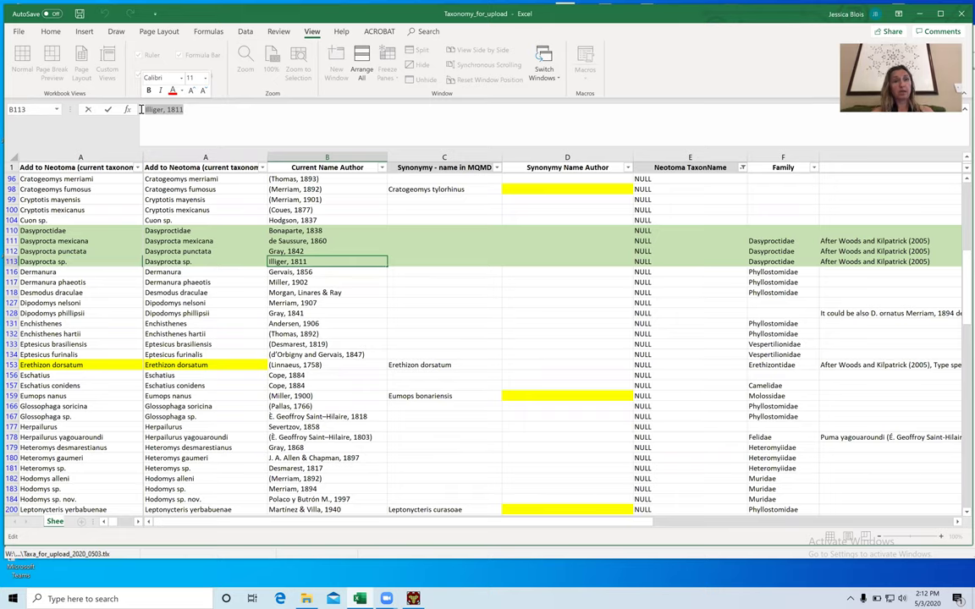
left_click(413, 599)
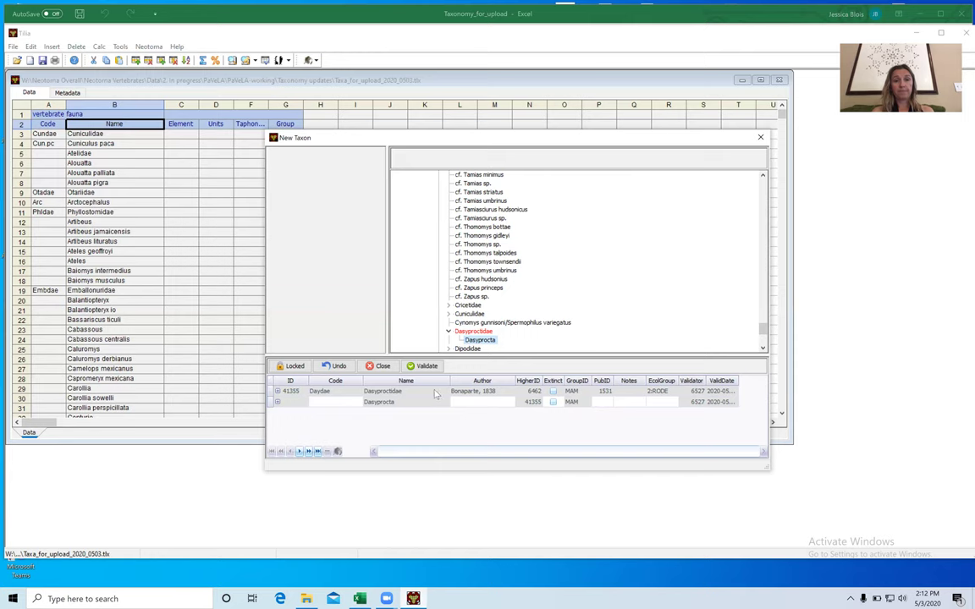
left_click(474, 403)
key("ctrl+v")
left_click(604, 392)
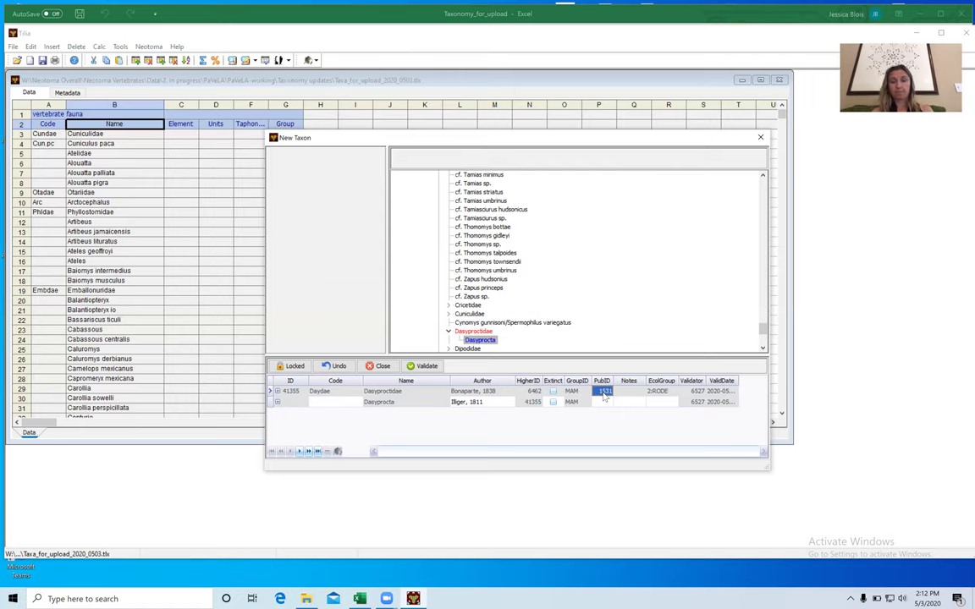
left_click(359, 598)
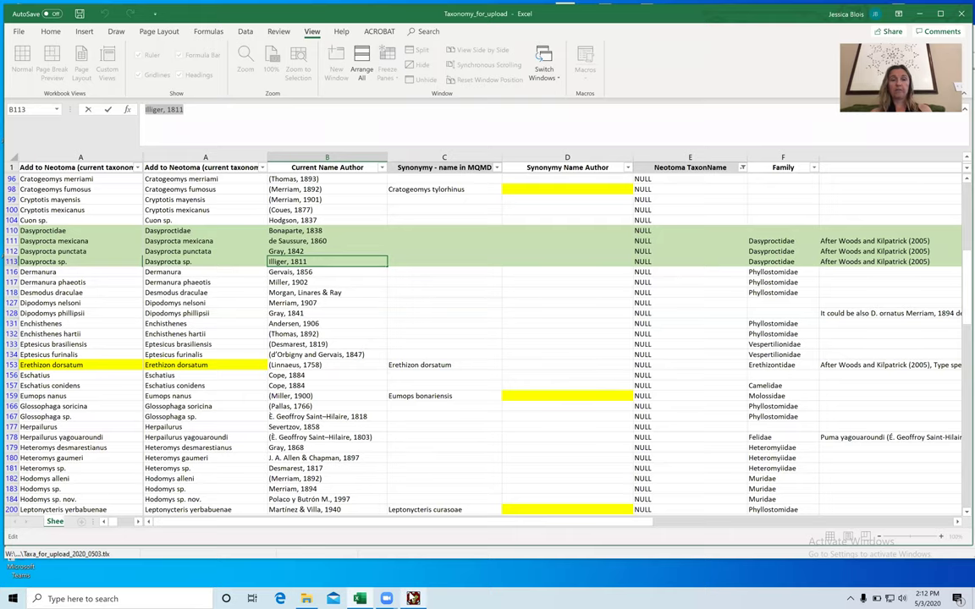
left_click(413, 598)
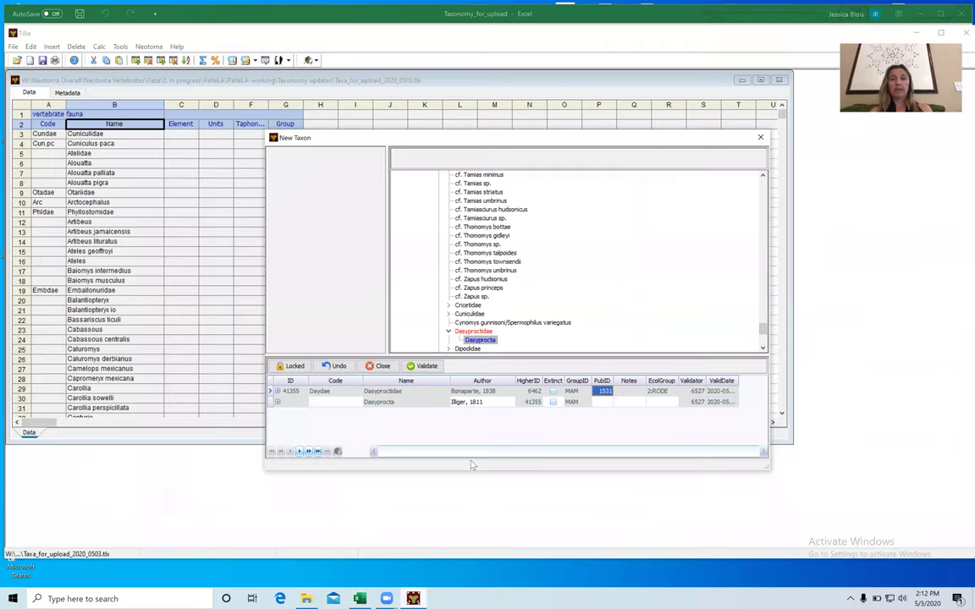
Search publications for Woods and assign PubID 1531 (Woods and Kilpatrick 2005) to Dasyprocta.
left_click(601, 402)
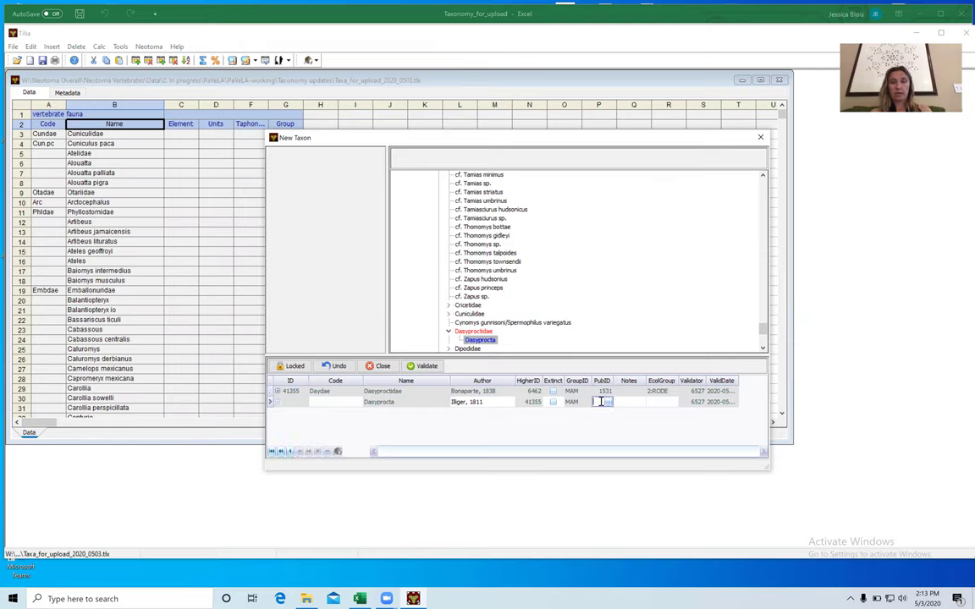
left_click(606, 392)
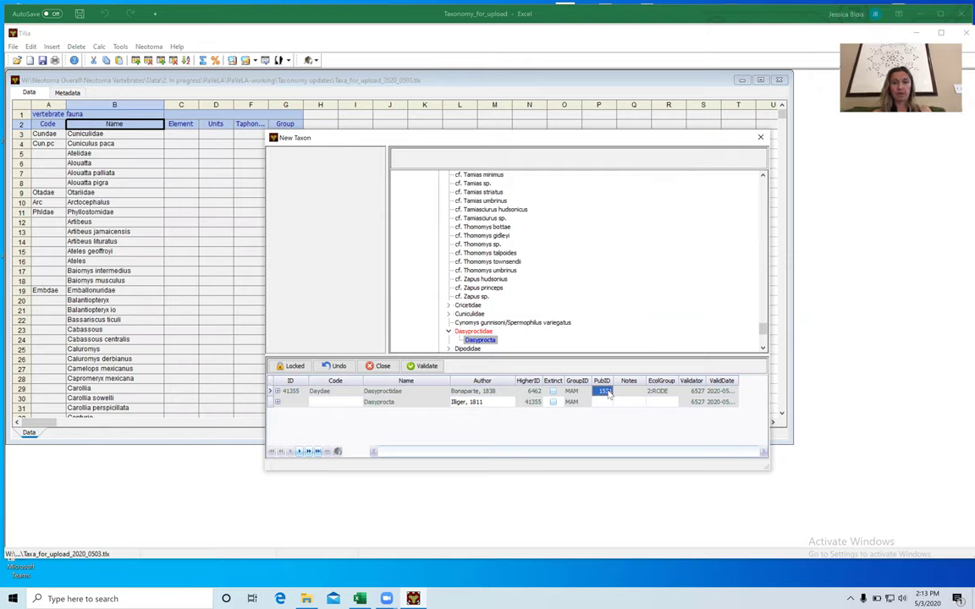
left_click(601, 402)
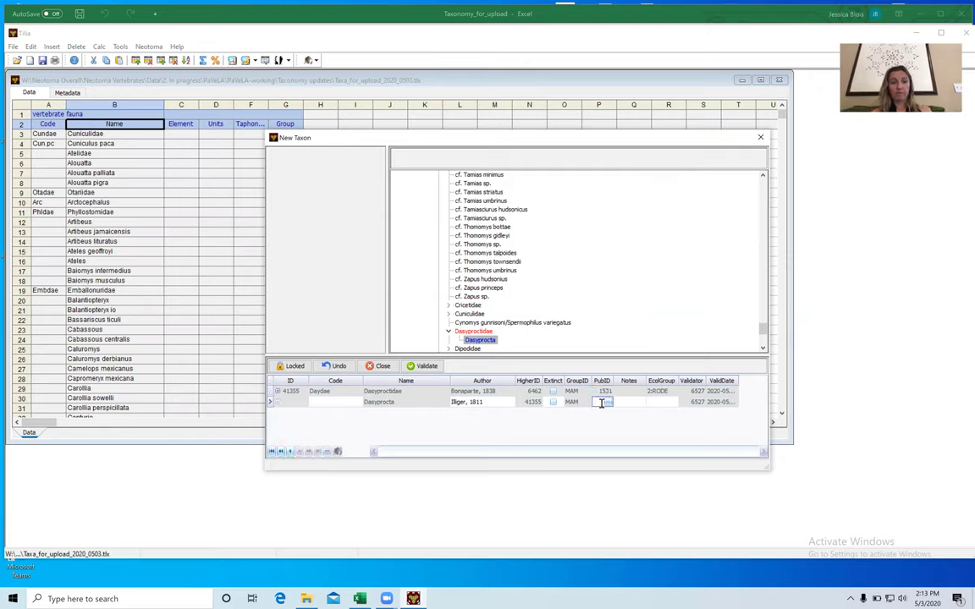
left_click(604, 392)
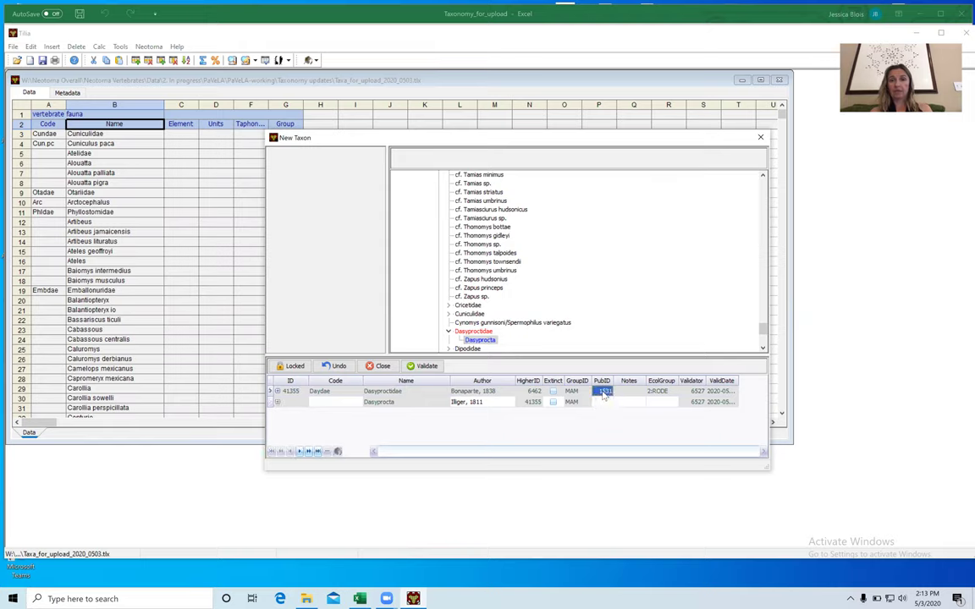
left_click(602, 405)
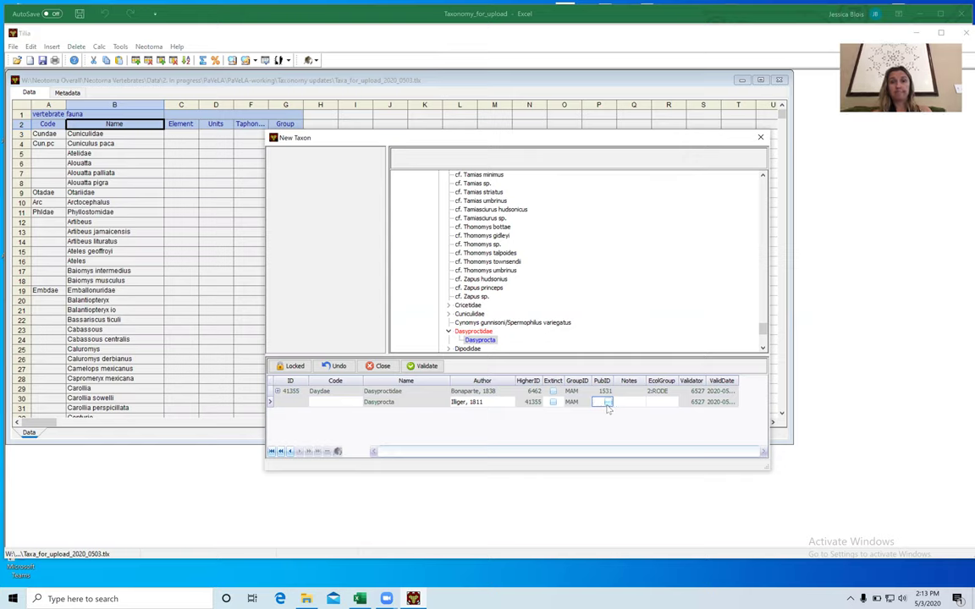
left_click(607, 405)
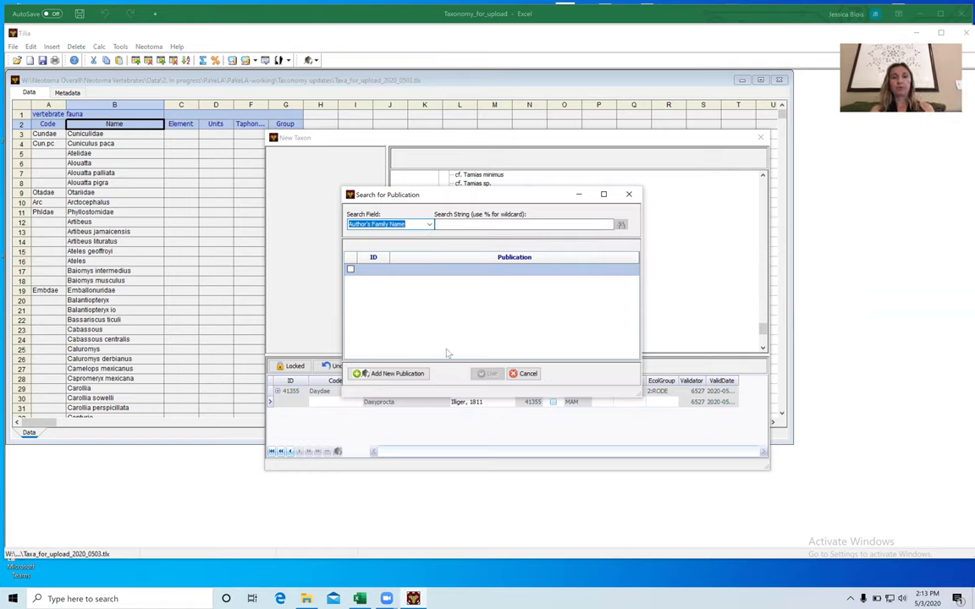
left_click(447, 224)
type("Woods")
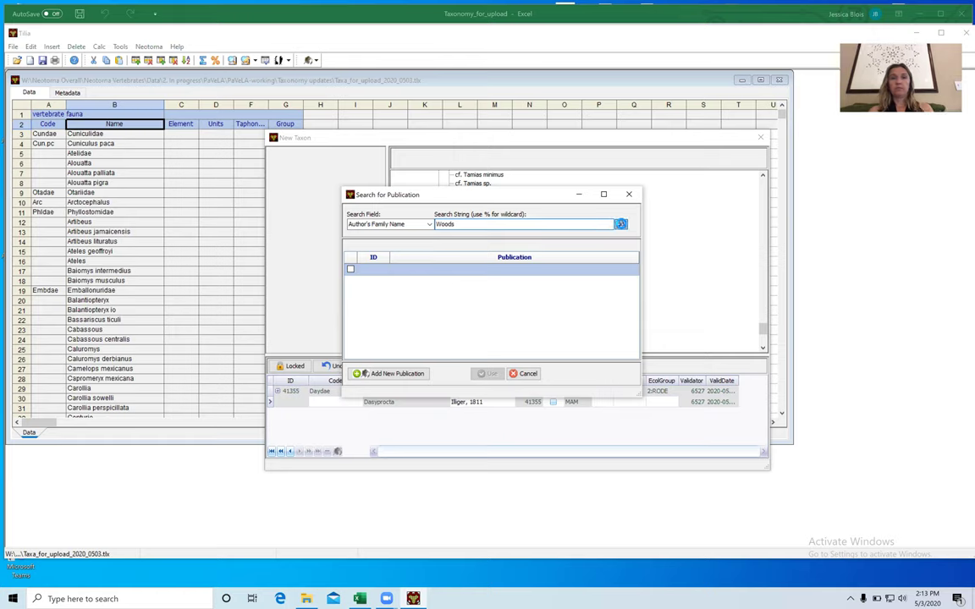
left_click(621, 225)
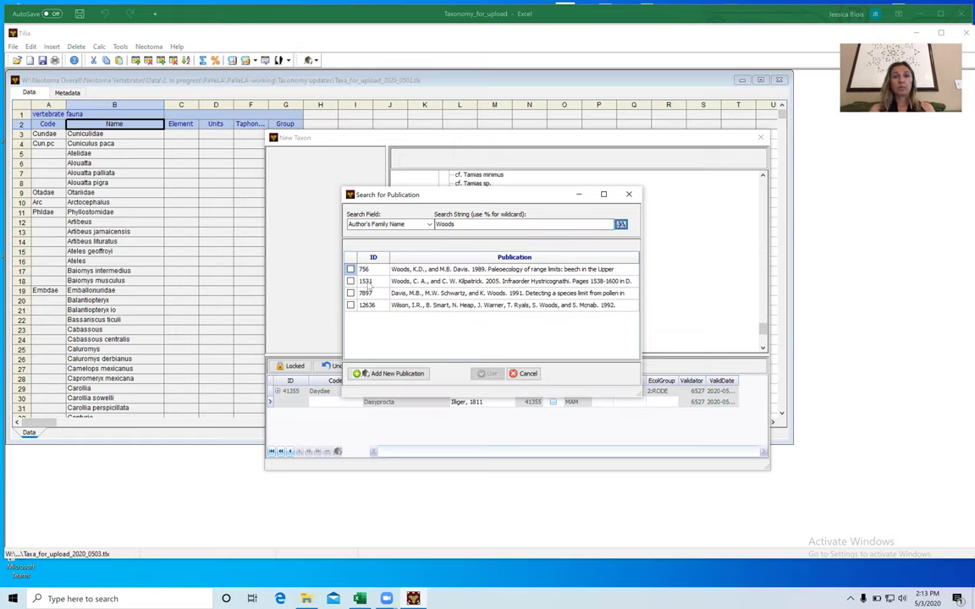
left_click(351, 281)
left_click(489, 373)
left_click(665, 391)
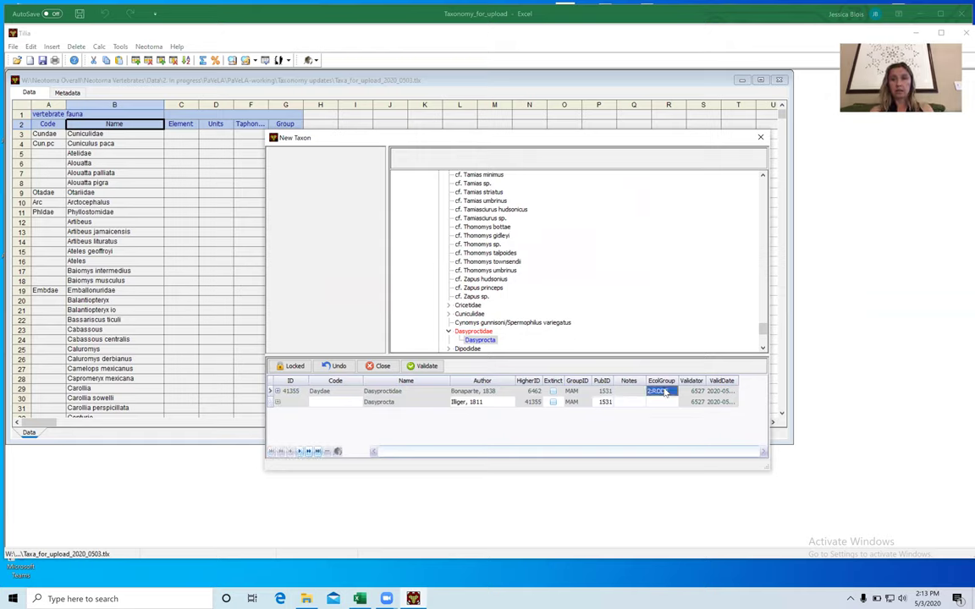
Set the Dasyprocta ecological group to Rodentia so it reads 2:RODE like its parent.
left_click(660, 402)
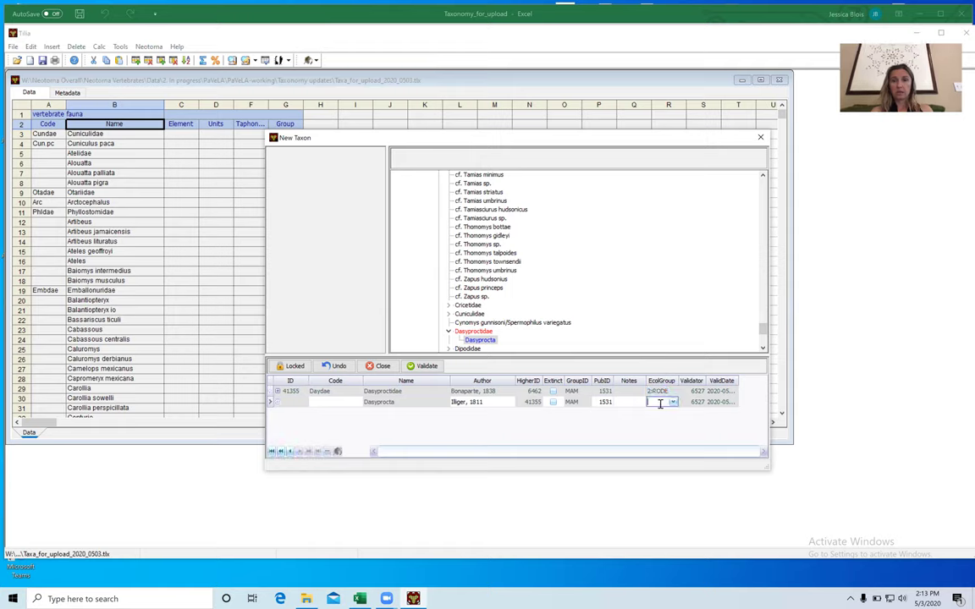
left_click(661, 393)
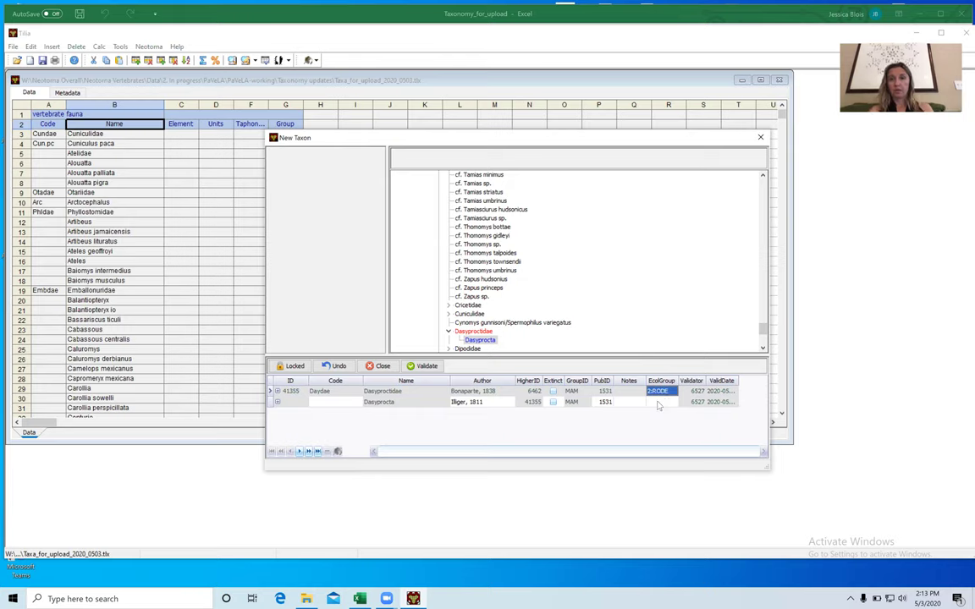
left_click(658, 402)
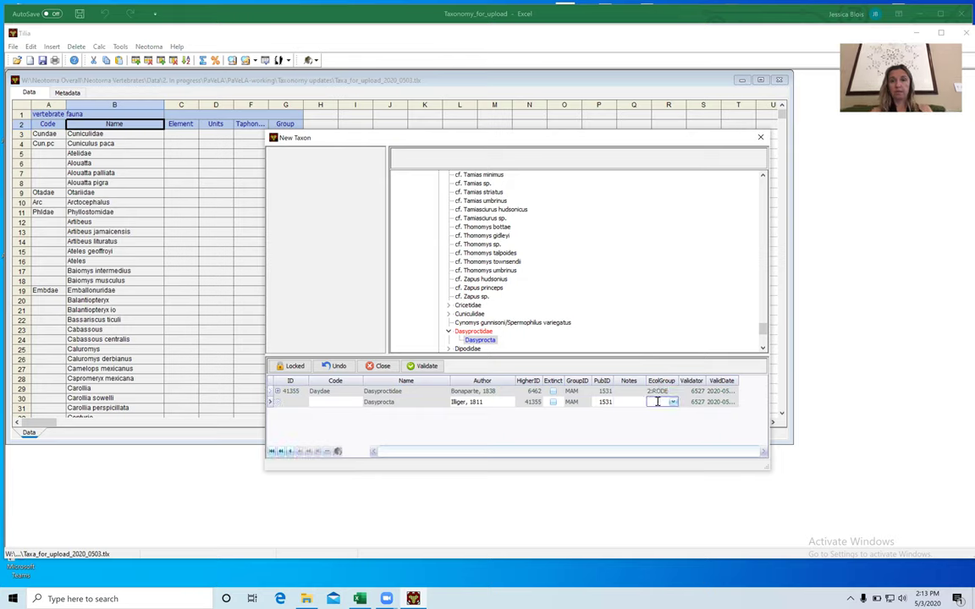
left_click(672, 402)
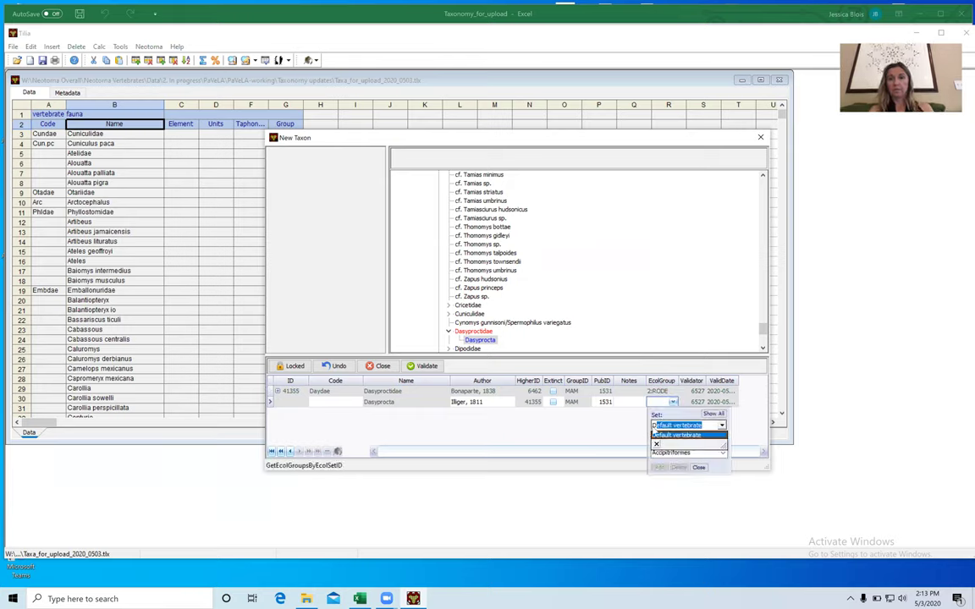
key("Escape")
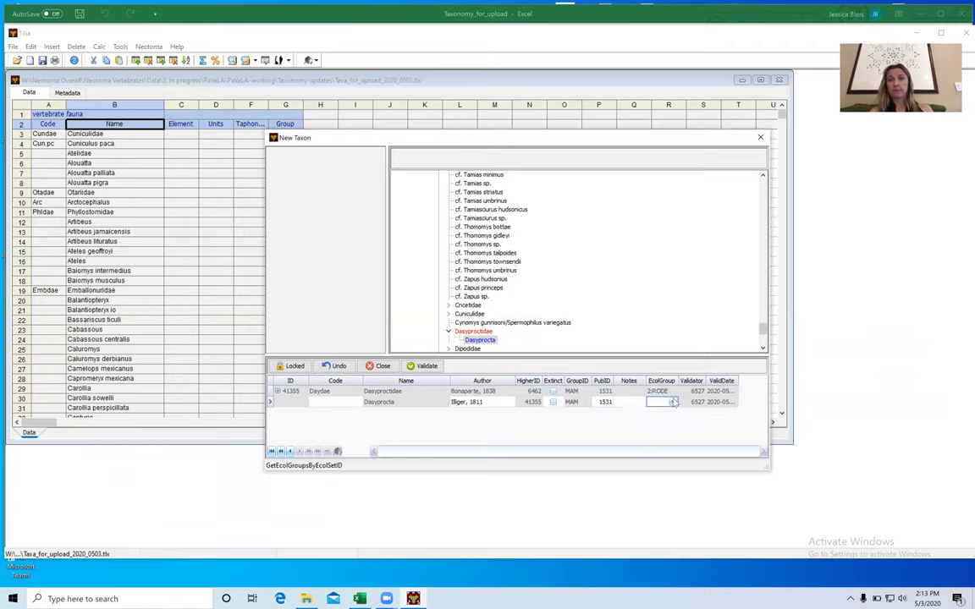
left_click(672, 403)
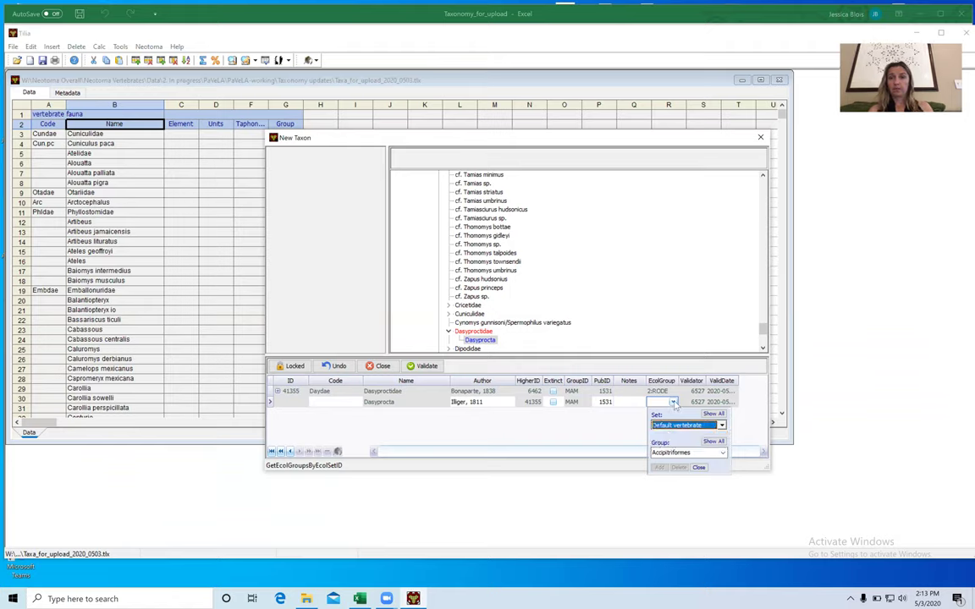
left_click(722, 453)
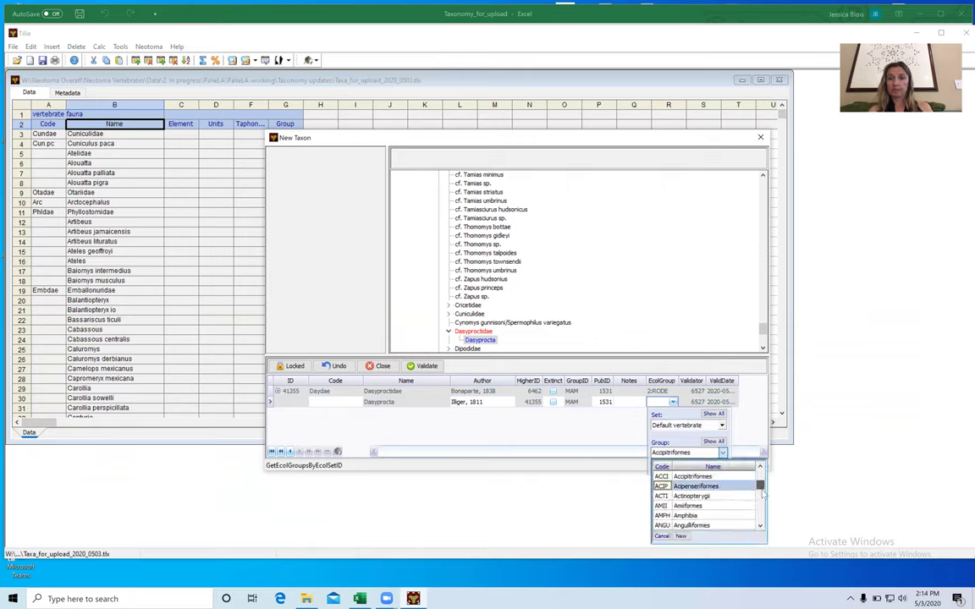
left_click_drag(762, 481, 761, 514)
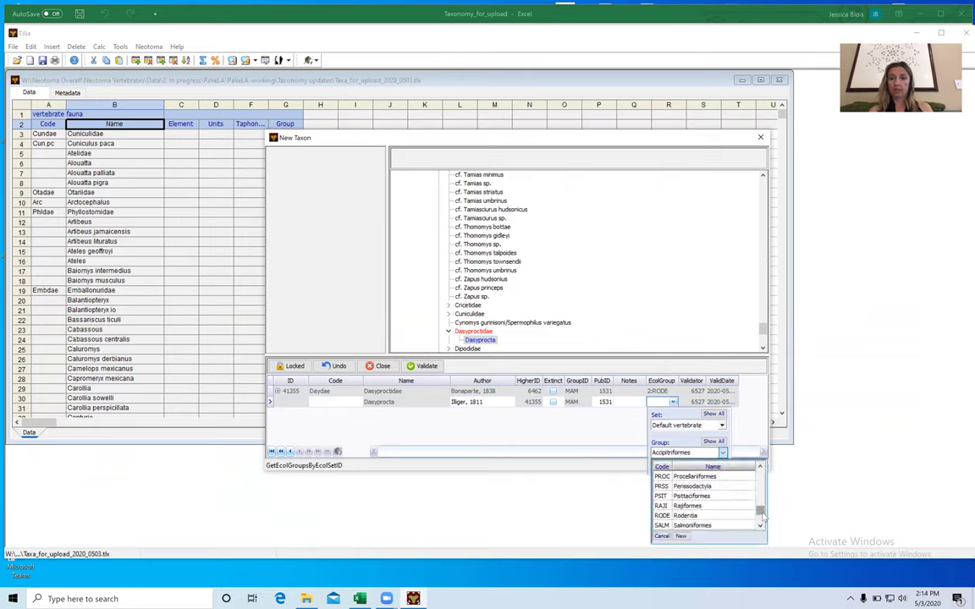
left_click(687, 515)
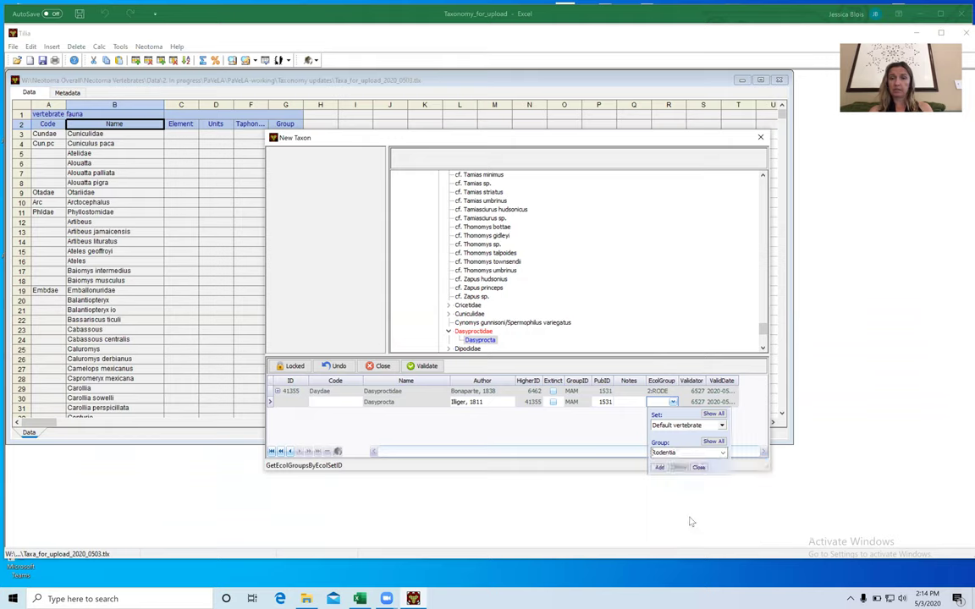
left_click(659, 468)
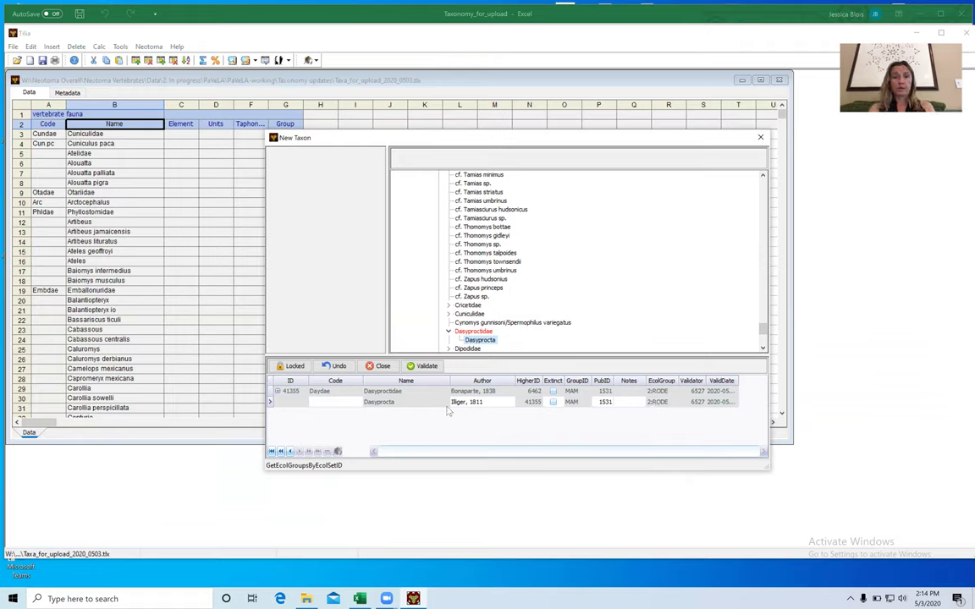
left_click(322, 402)
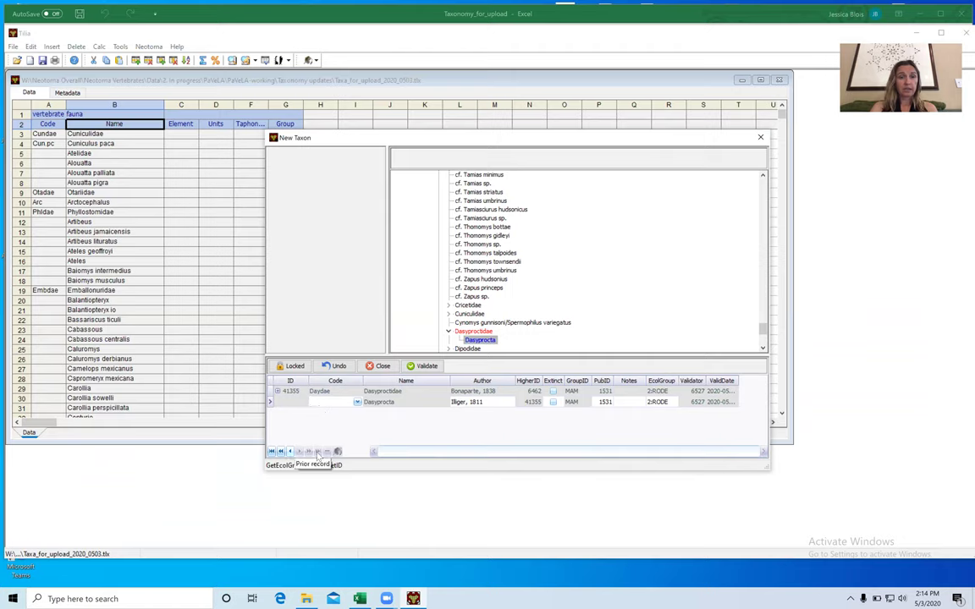
Auto-generate the code Day for Dasyprocta, confirm it is unique, and accept it.
left_click(357, 402)
type("Day")
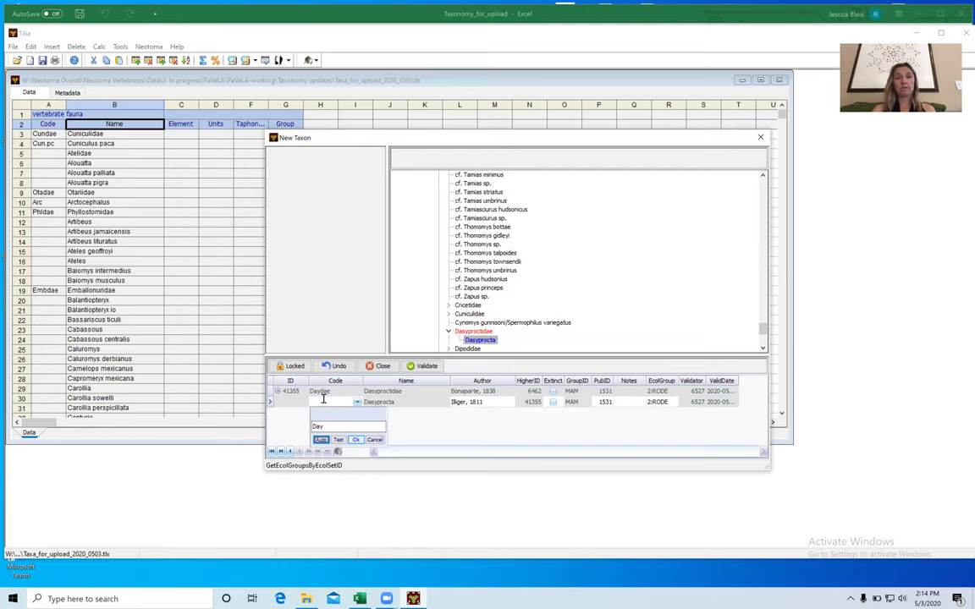
left_click(320, 402)
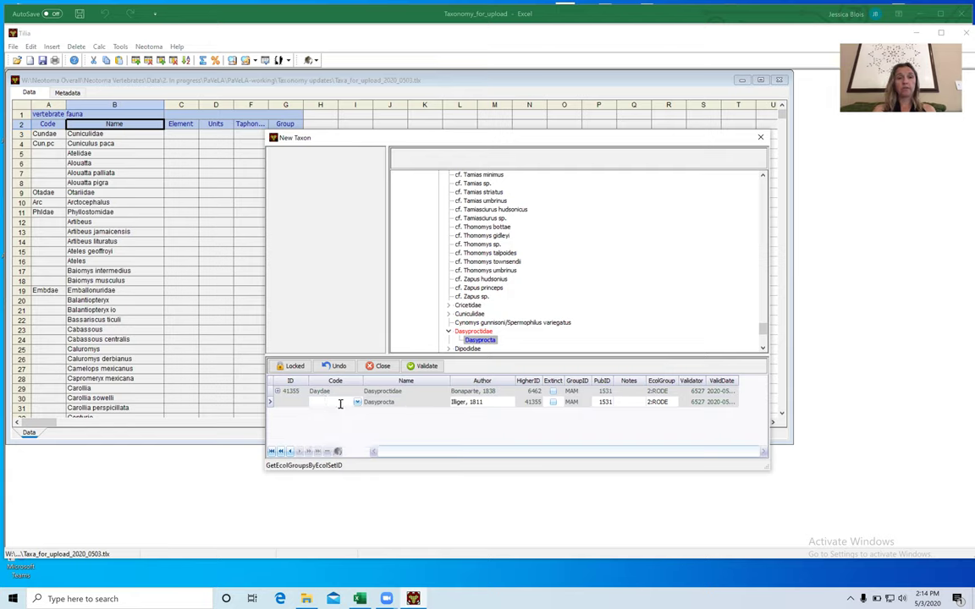
left_click(337, 402)
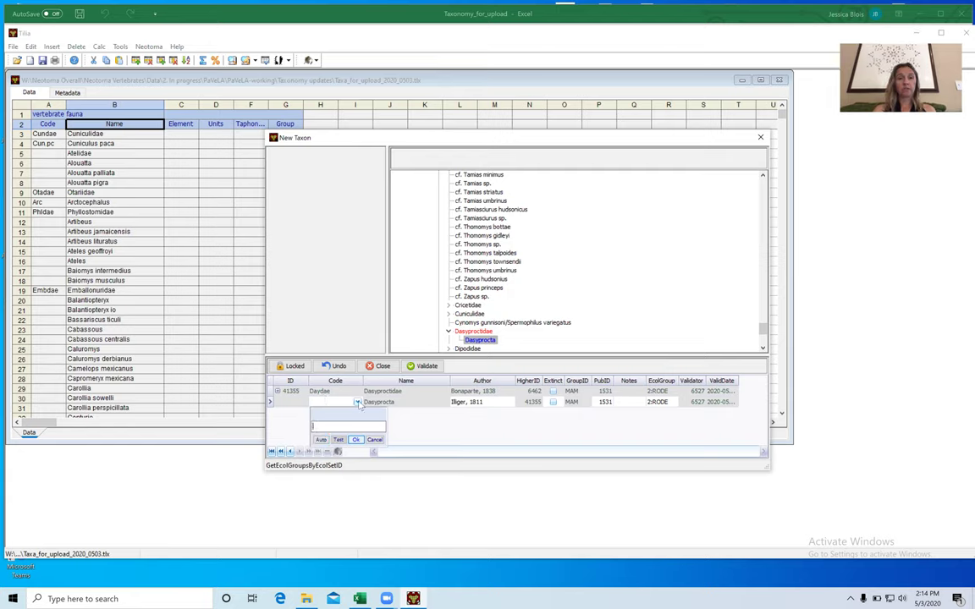
left_click(321, 441)
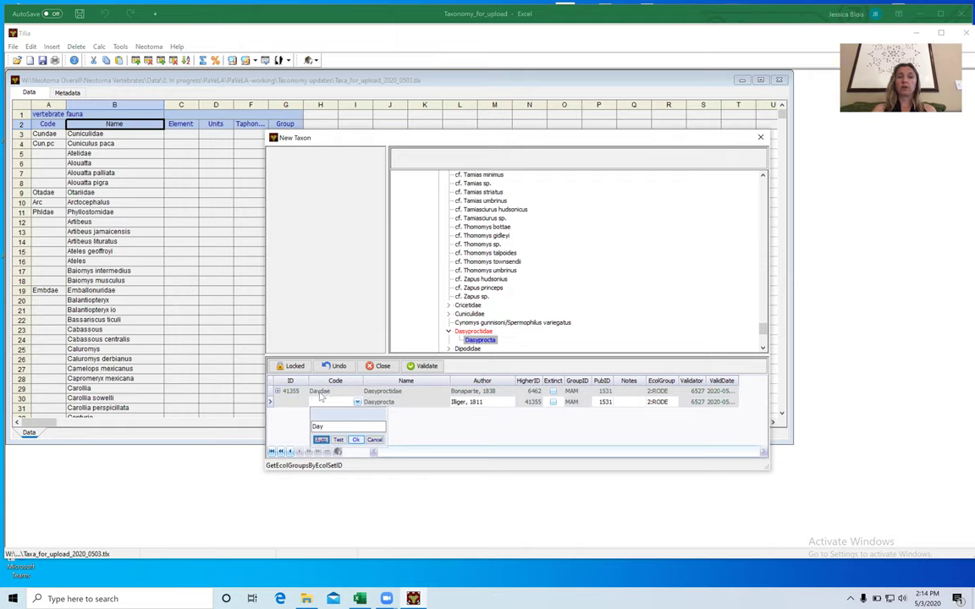
left_click(338, 440)
left_click(357, 440)
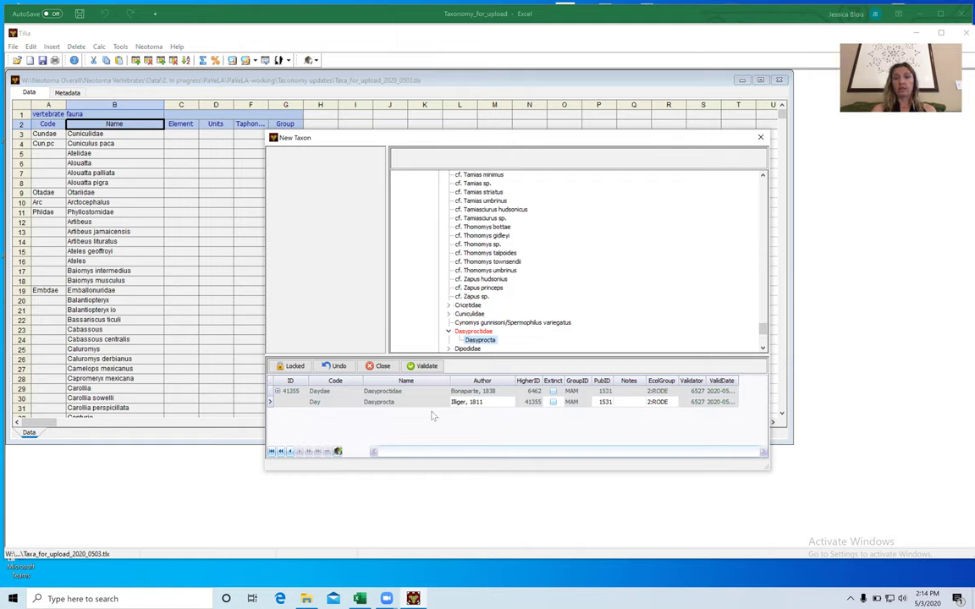
Upload Dasyprocta to Neotoma as TaxonID 41356 and acknowledge the success message.
left_click(337, 452)
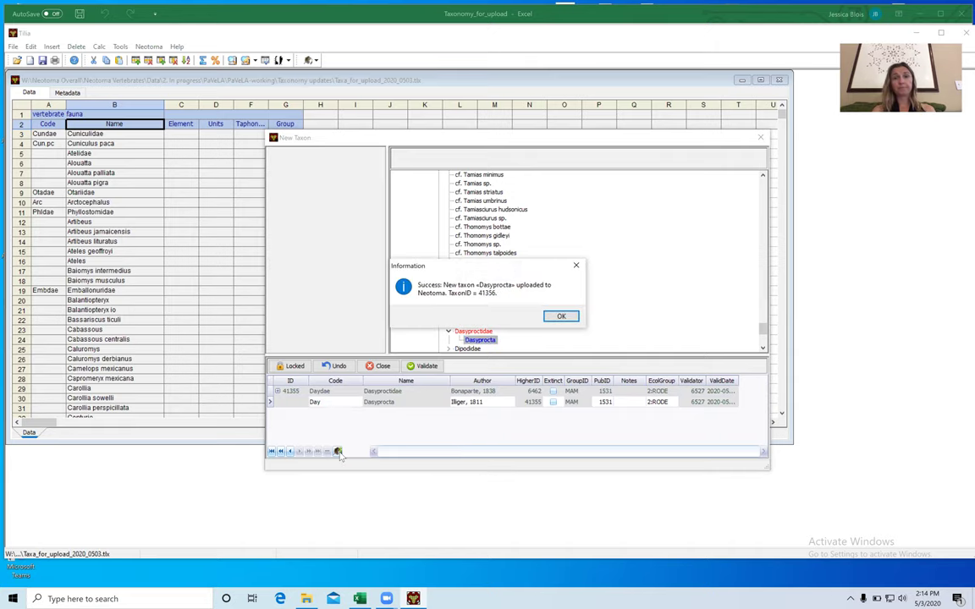
left_click(562, 314)
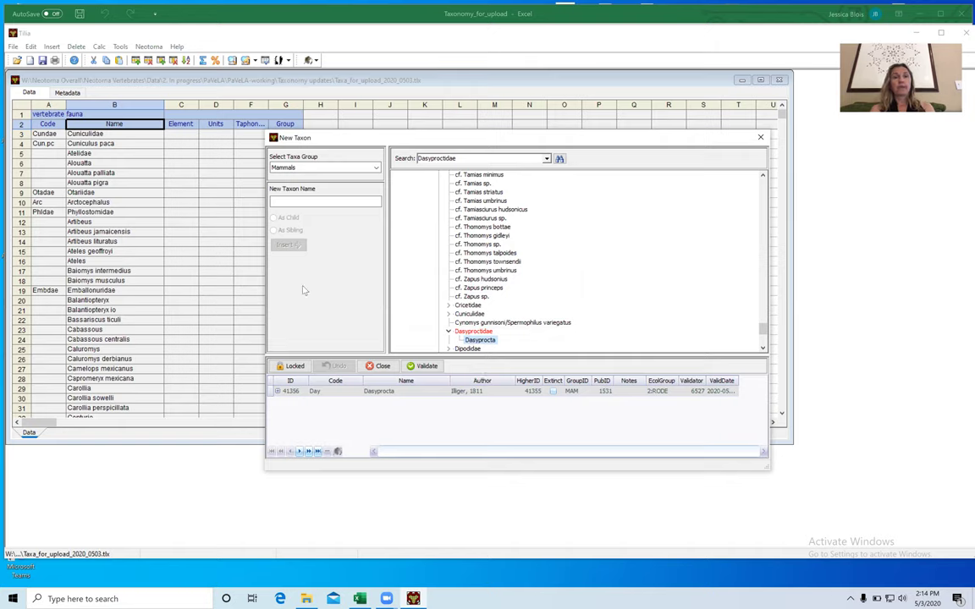
left_click(296, 200)
Copy the species name Dasyprocta mexicana from Excel cell A111, then return to Tilia.
key("super")
key("alt+Tab")
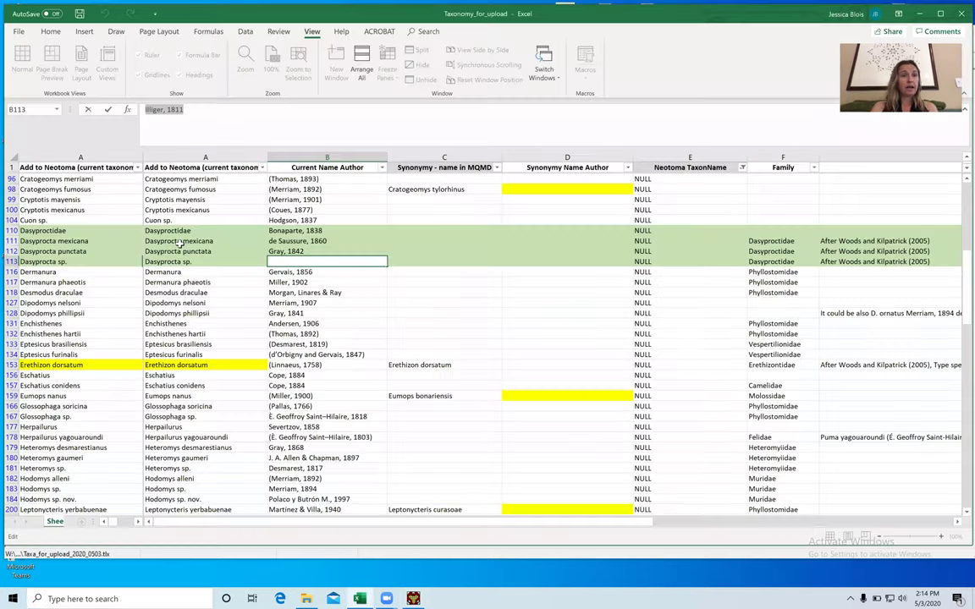
left_click(172, 243)
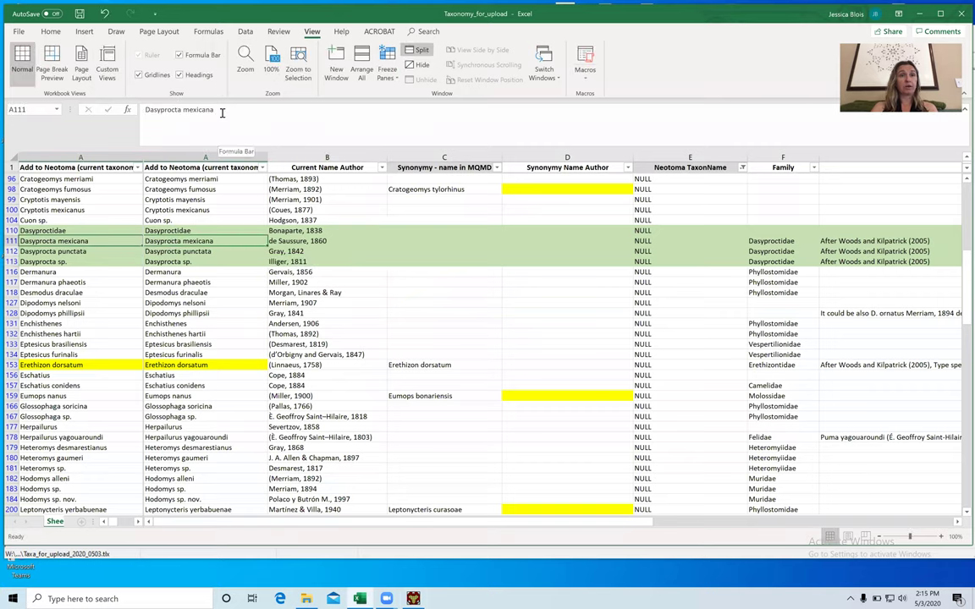
triple_click(140, 111)
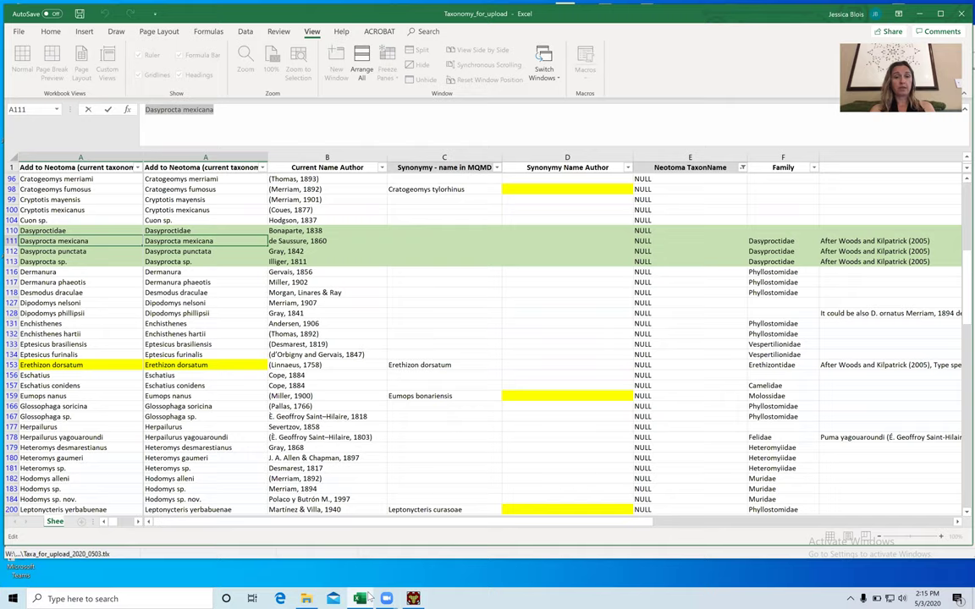
left_click(414, 599)
Paste 'Dasyprocta mexicana' as the new taxon name and insert it as a child of Dasyprocta.
left_click(290, 200)
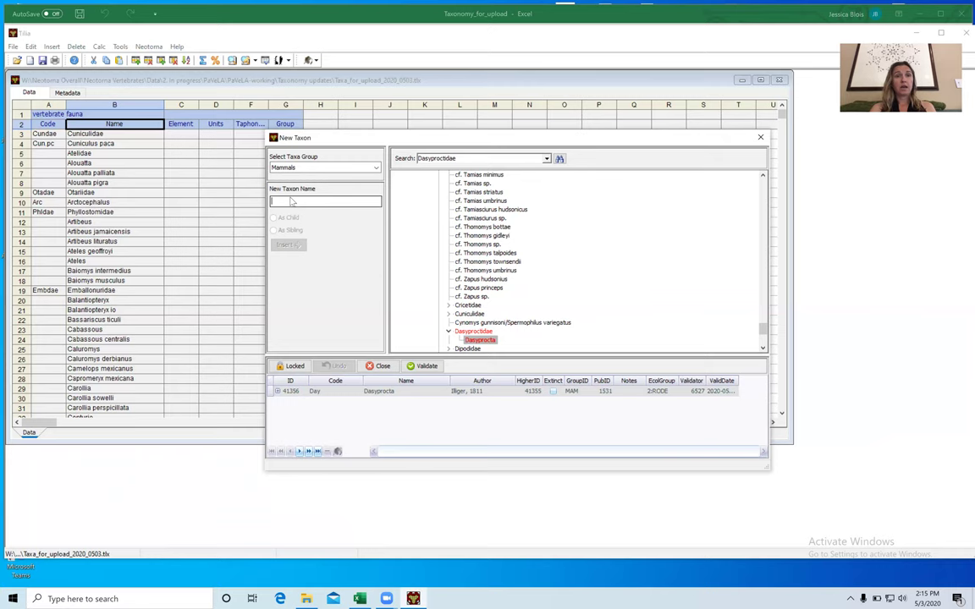
type("Dasyprocta mexicana")
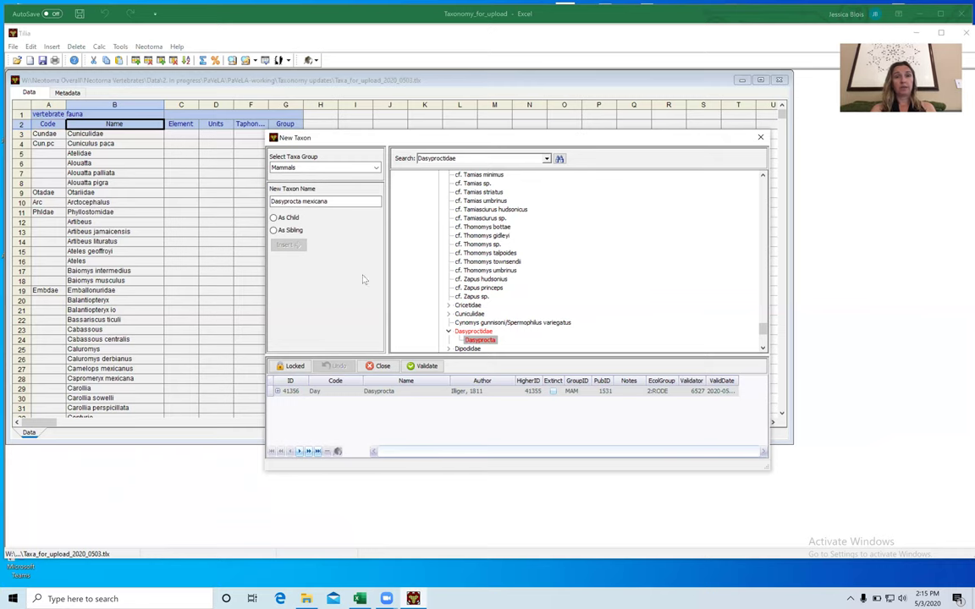
left_click(274, 217)
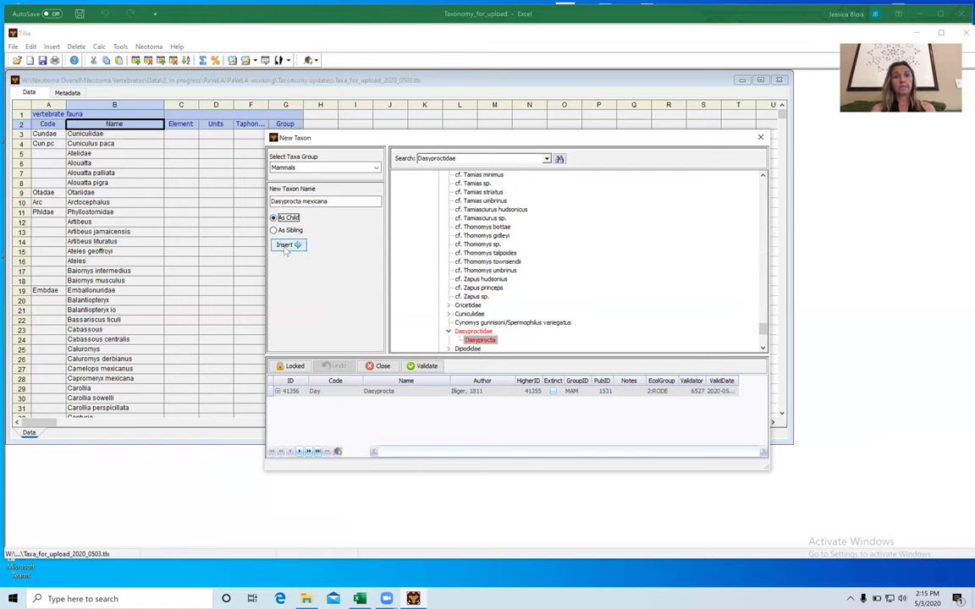
left_click(285, 246)
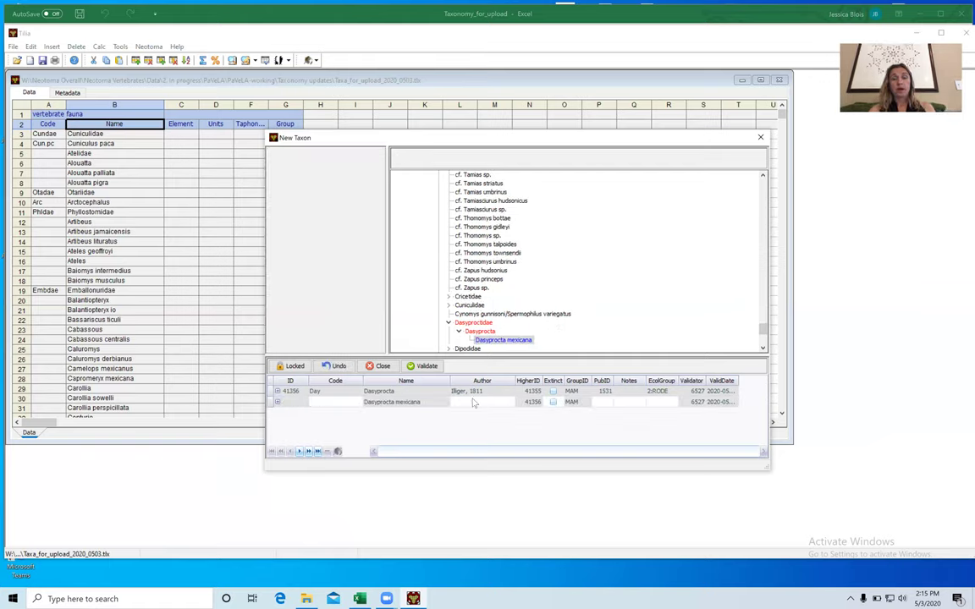
Copy the author citation de Saussure, 1860 from Excel cell B111 into Dasyprocta mexicana's Author cell.
key("alt+Tab")
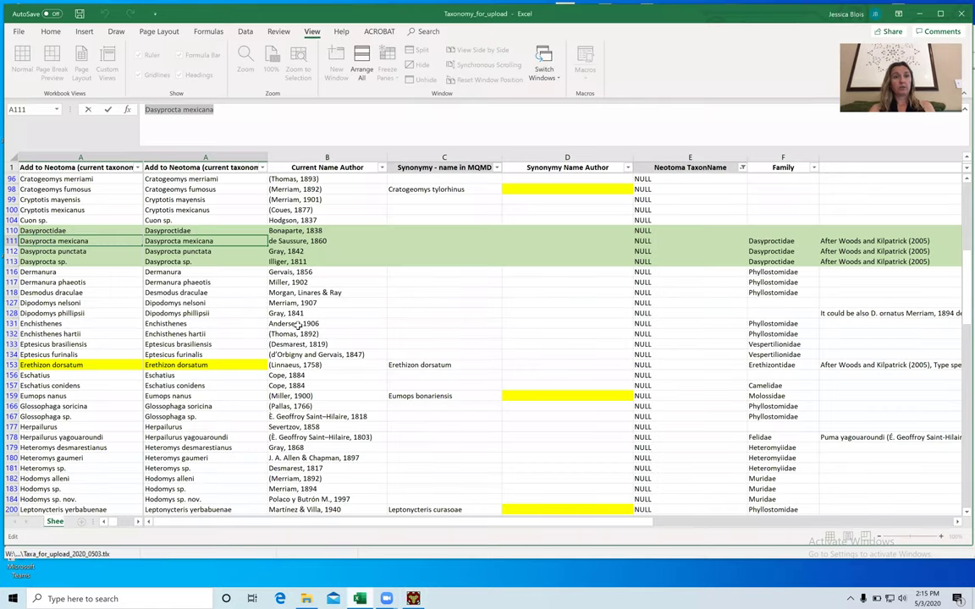
key("Tab")
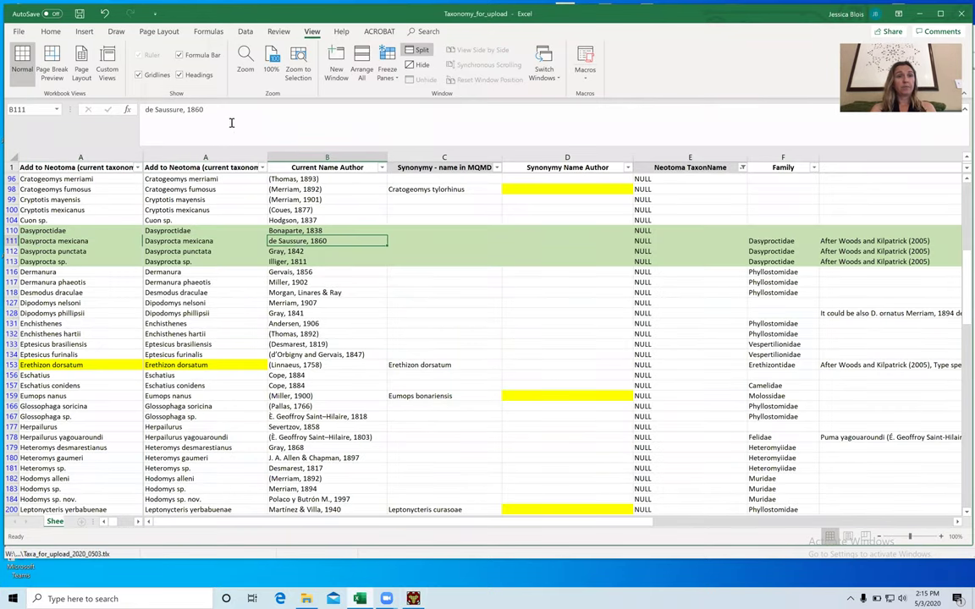
left_click_drag(207, 110, 139, 110)
key("ctrl+c")
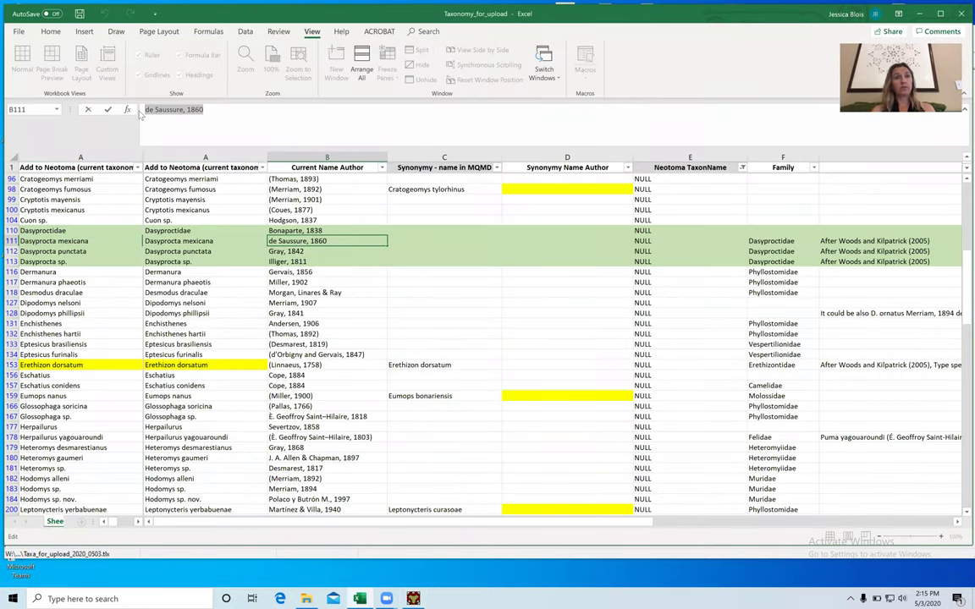
left_click(413, 598)
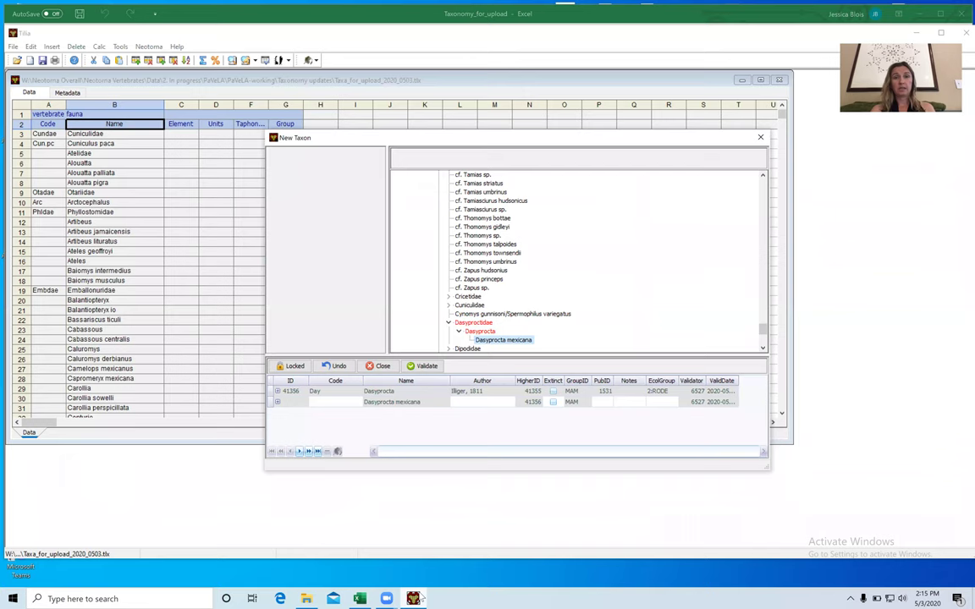
left_click(481, 403)
key("ctrl+v")
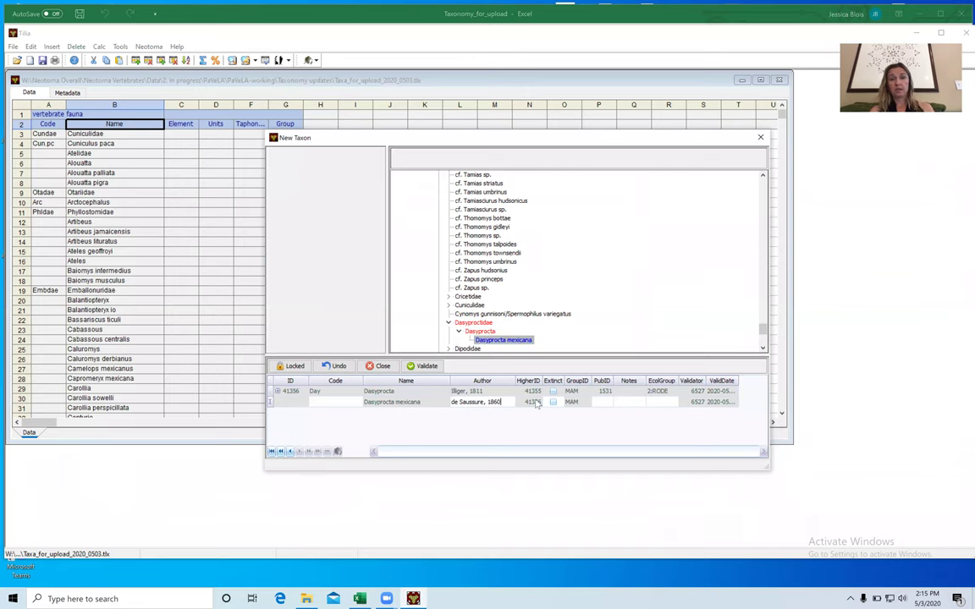
Set Dasyprocta mexicana's ecological group to Rodentia.
left_click(673, 403)
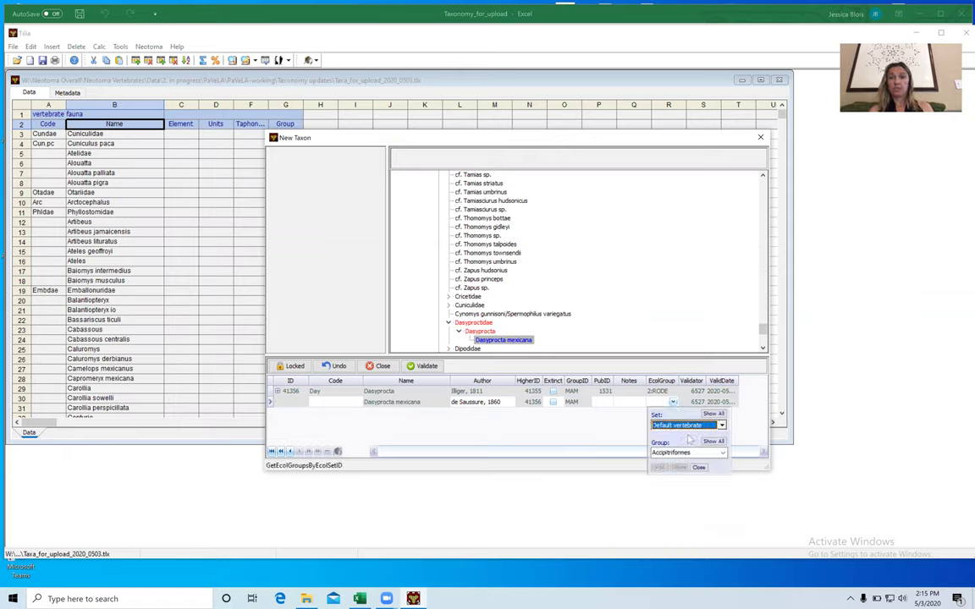
left_click(722, 453)
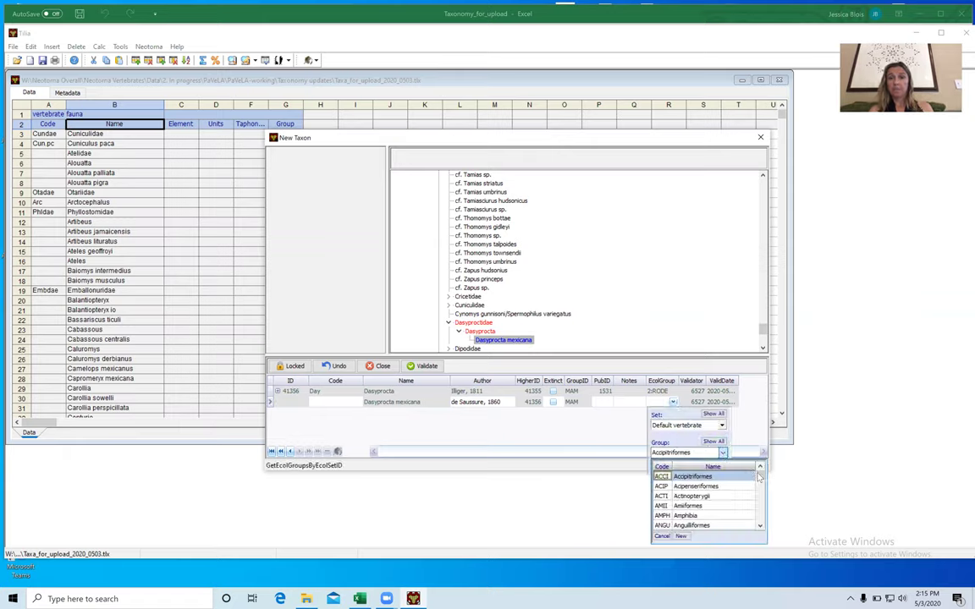
scroll(719, 500, "down", 5)
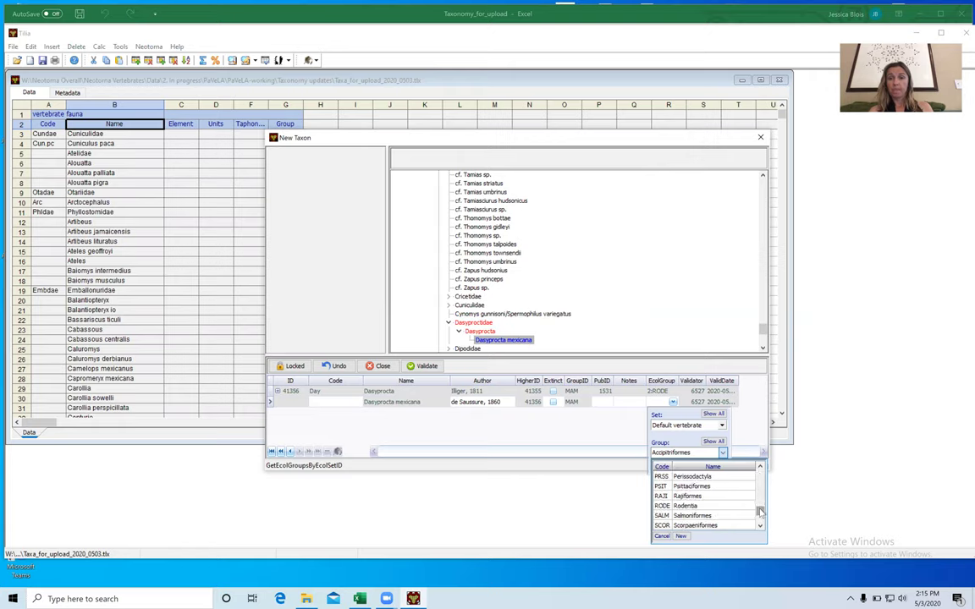
left_click(700, 506)
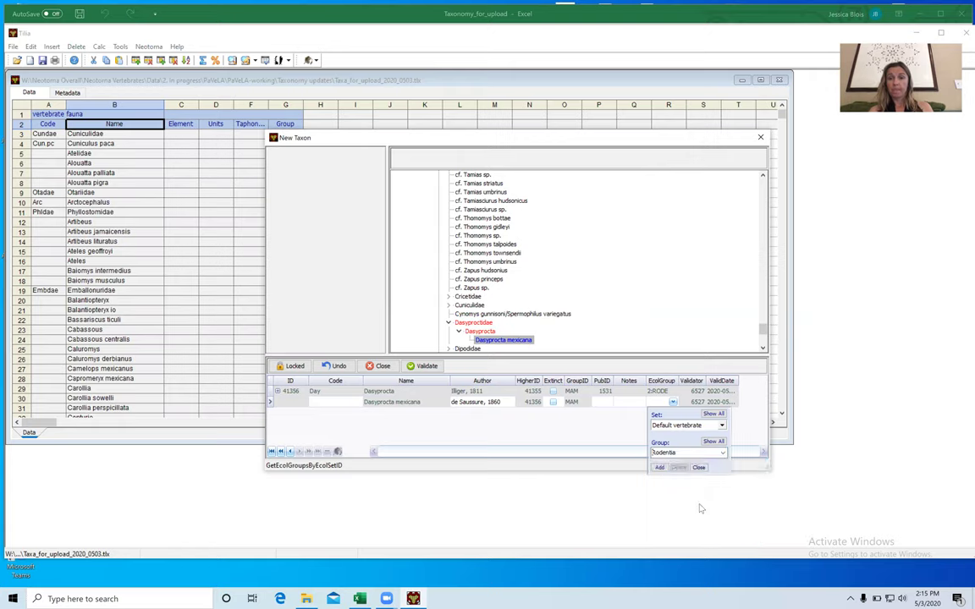
left_click(659, 467)
Link the row to publication ID 1531, found by searching publications for 'Wood'.
left_click(605, 404)
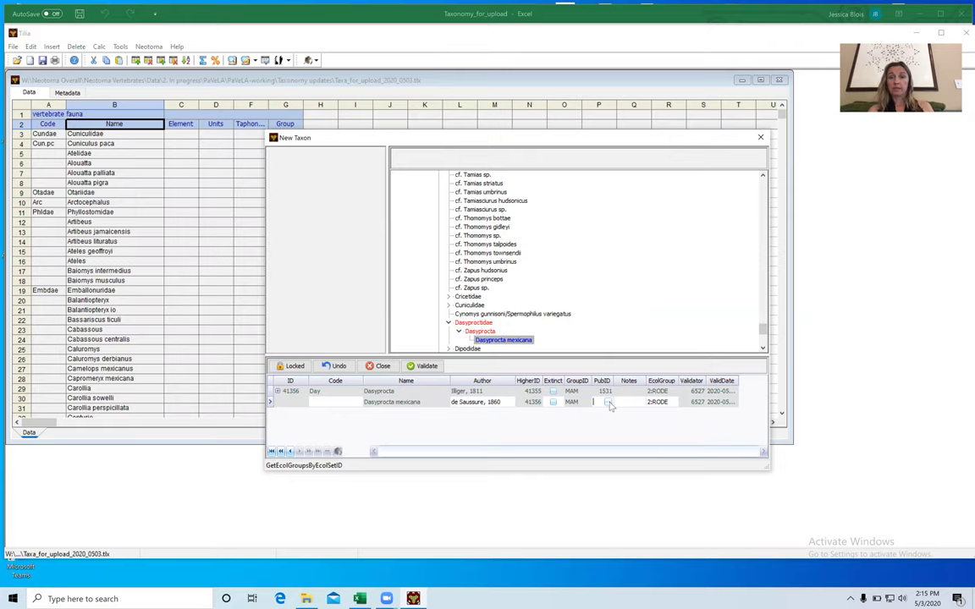
left_click(607, 402)
left_click(536, 225)
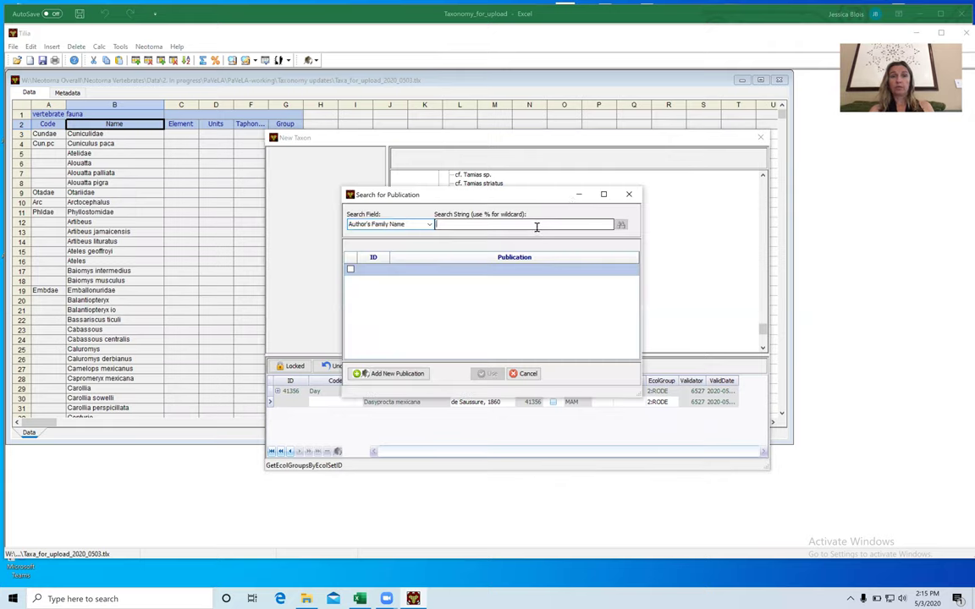
type("Woods")
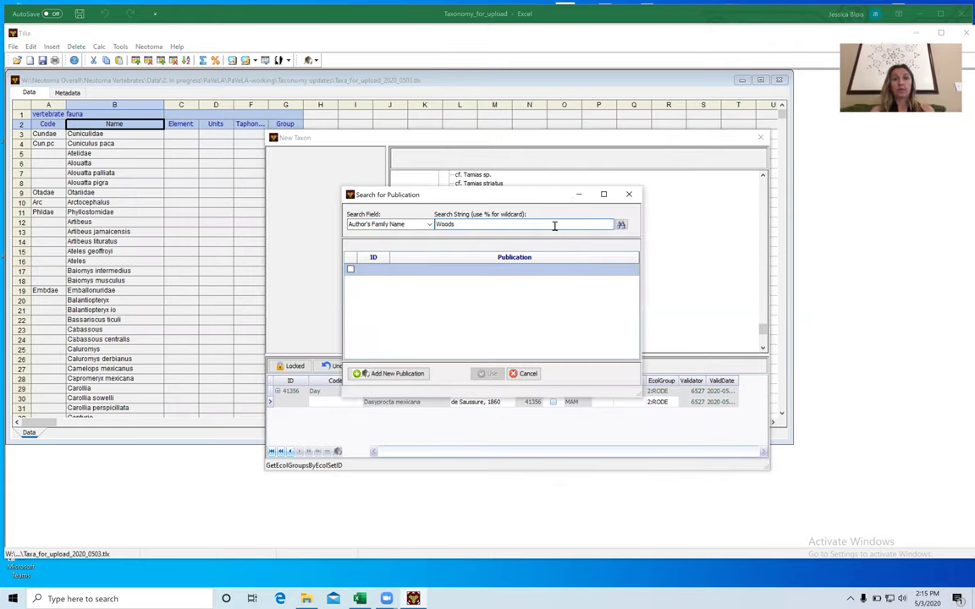
left_click(621, 225)
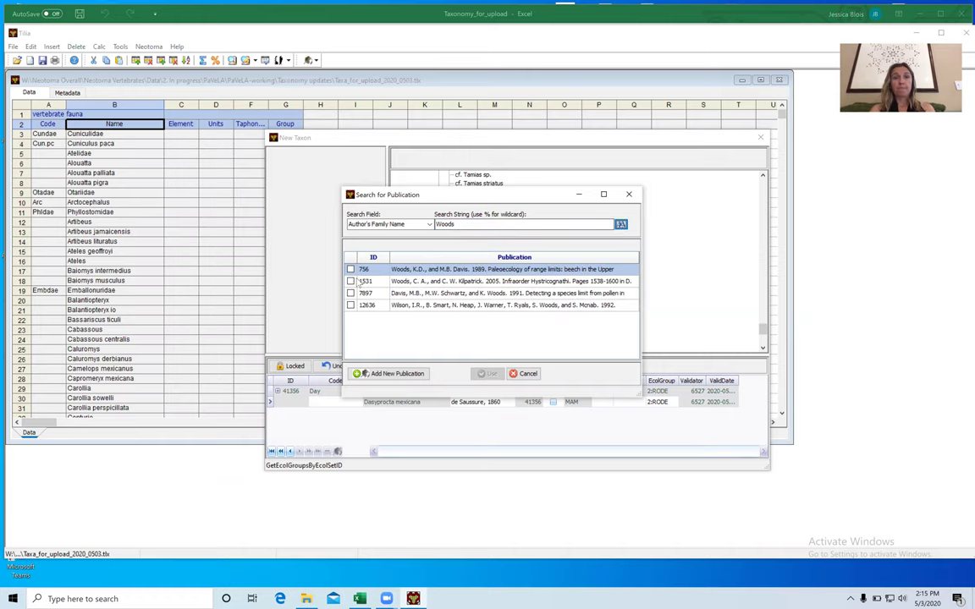
left_click(350, 281)
left_click(489, 374)
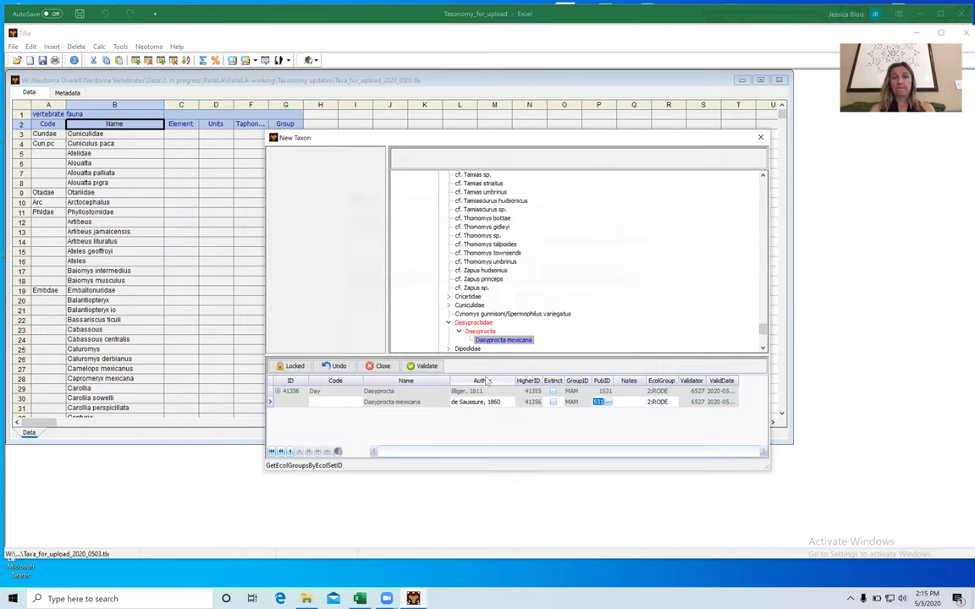
left_click(329, 403)
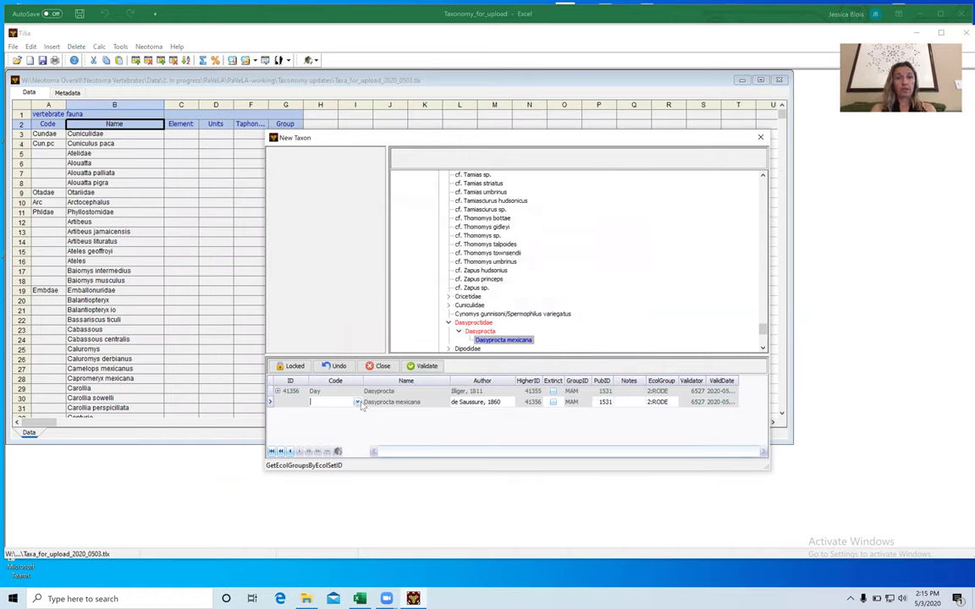
Give Dasyprocta mexicana the unique code Day.me and upload it to Neotoma as TaxonID 41357.
left_click(358, 403)
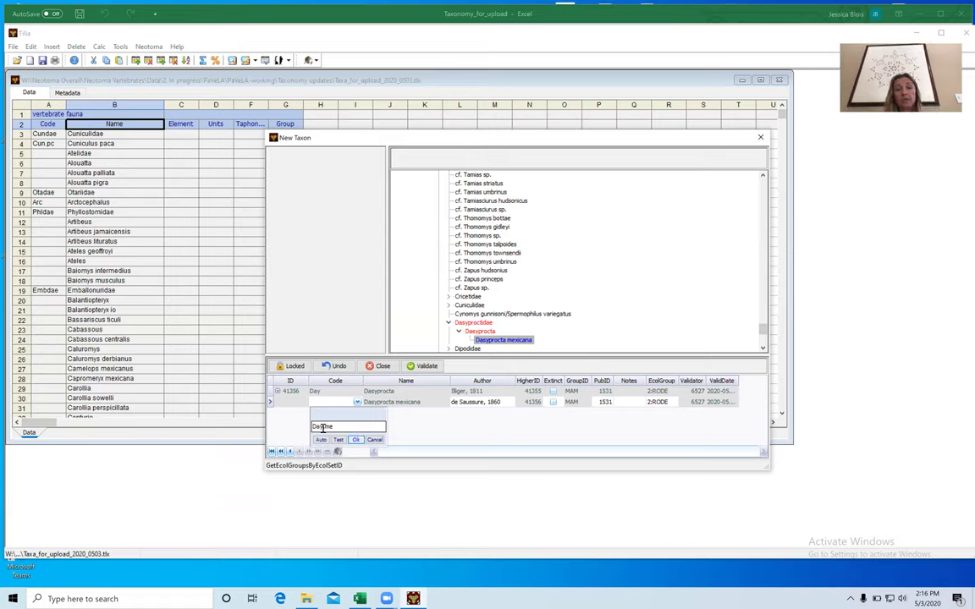
key("BackSpace")
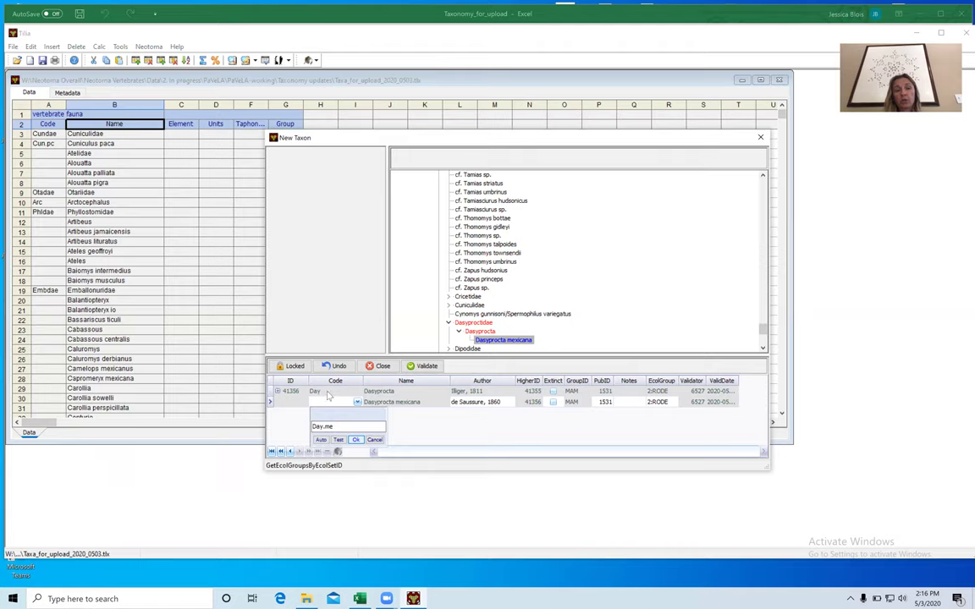
type(".")
left_click(338, 440)
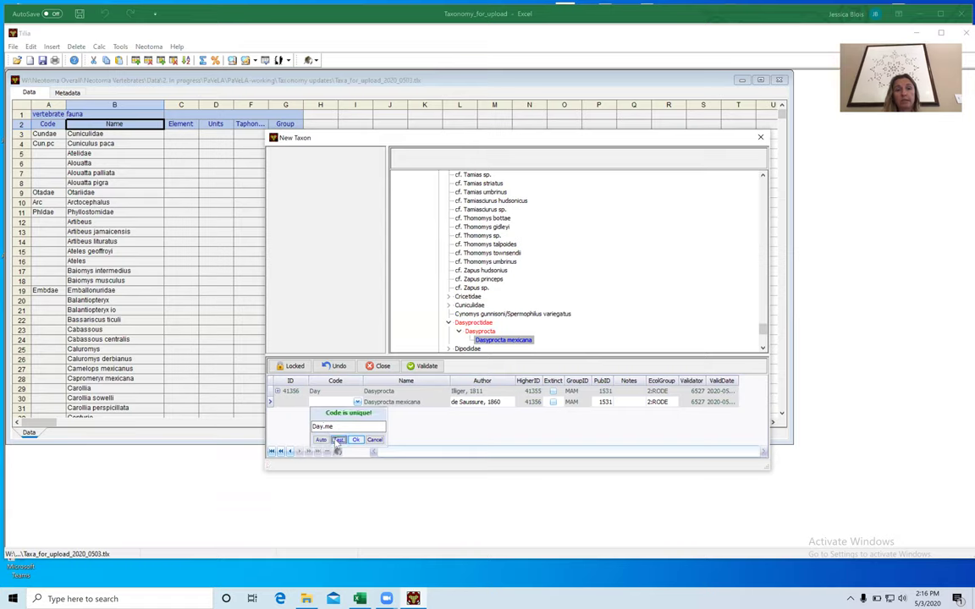
left_click(356, 440)
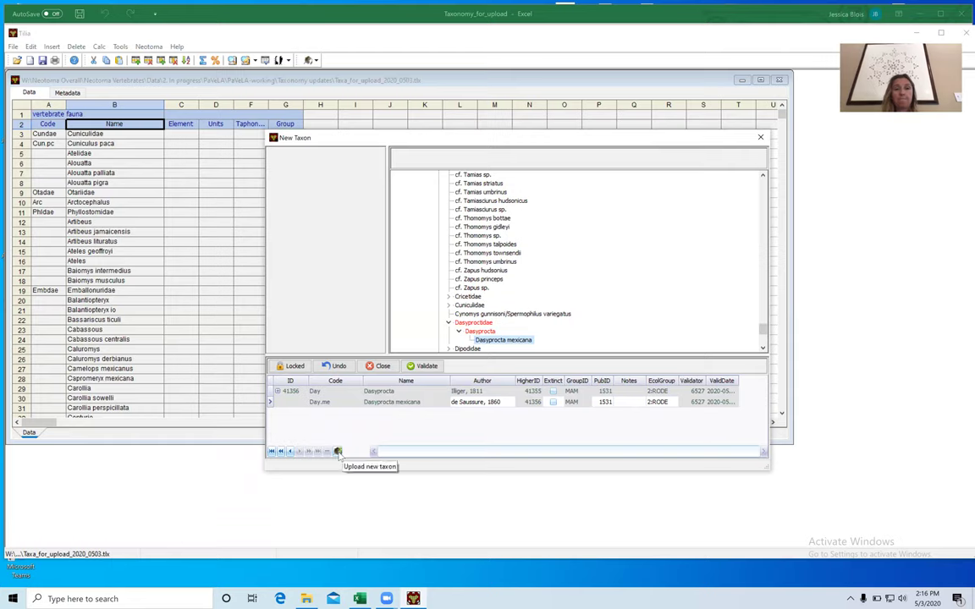
left_click(337, 451)
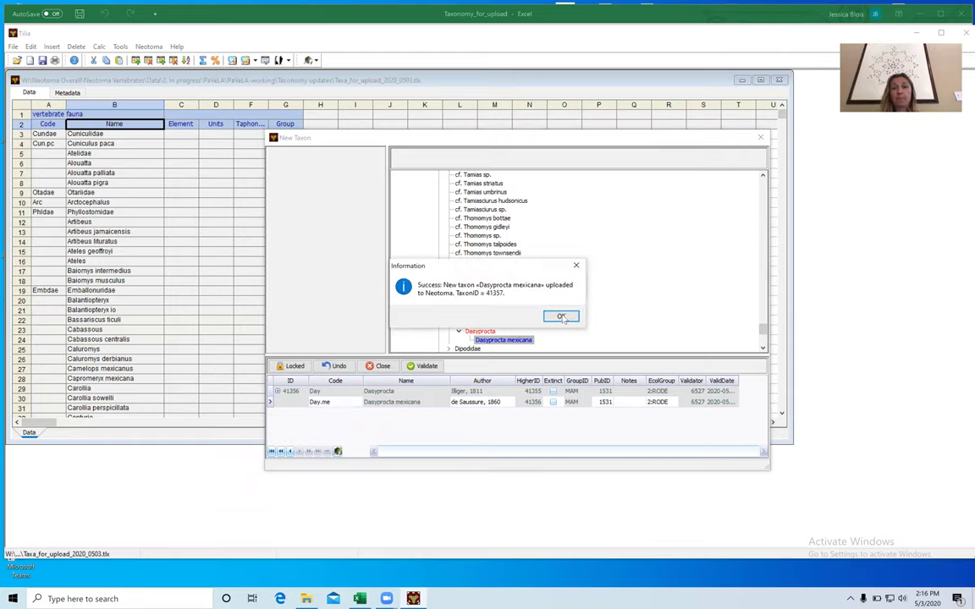
left_click(562, 317)
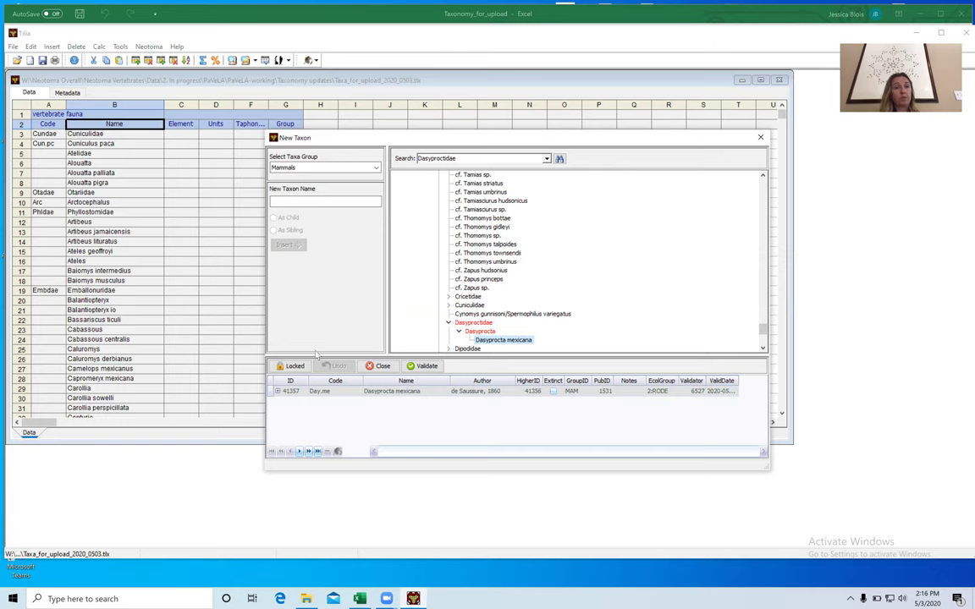
Copy 'Dasyprocta punctata' from Excel and insert it as a sibling of Dasyprocta mexicana.
left_click(358, 598)
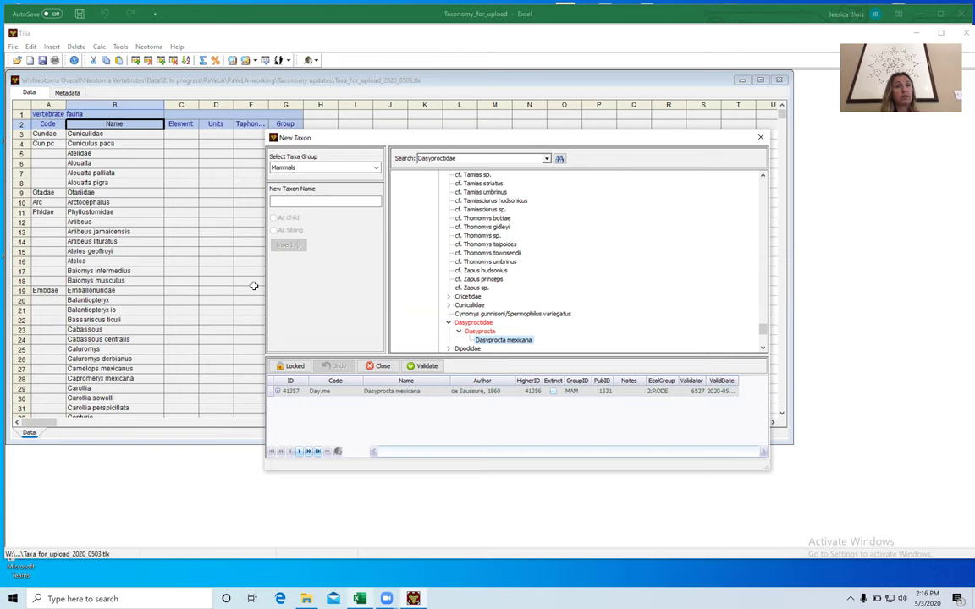
left_click_drag(218, 110, 139, 109)
key("ctrl+c")
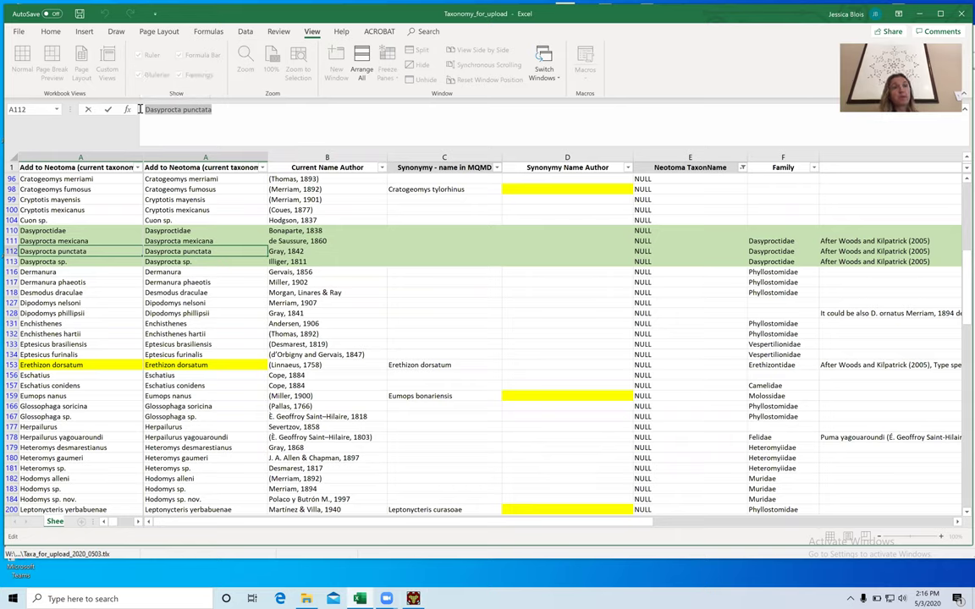
left_click(413, 599)
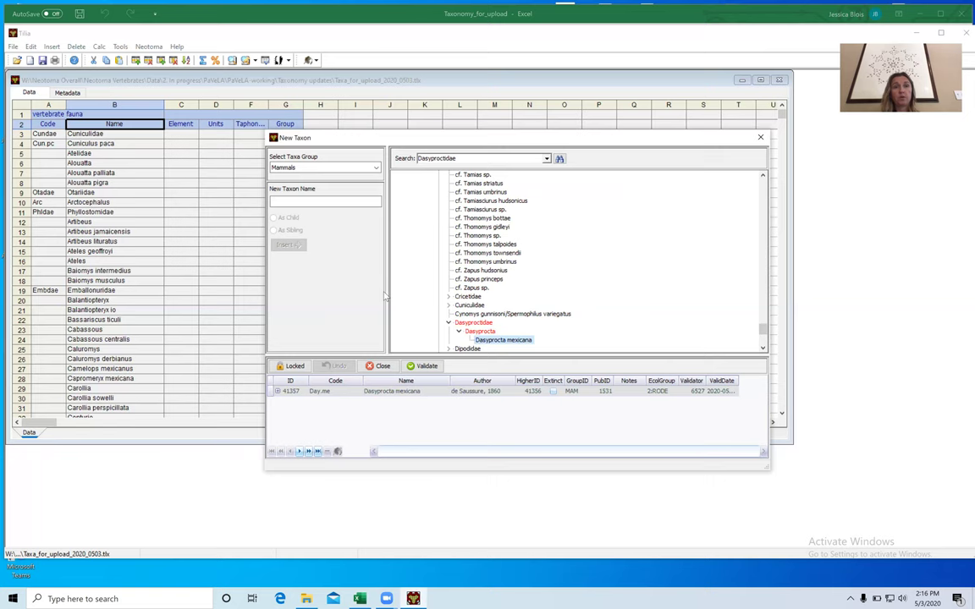
left_click(296, 202)
key("ctrl+v")
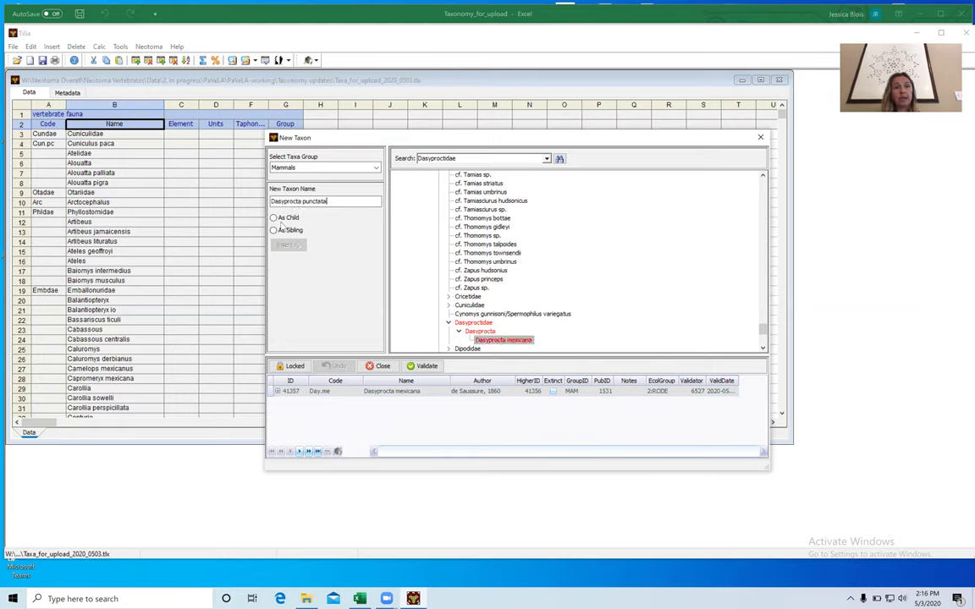
left_click(274, 231)
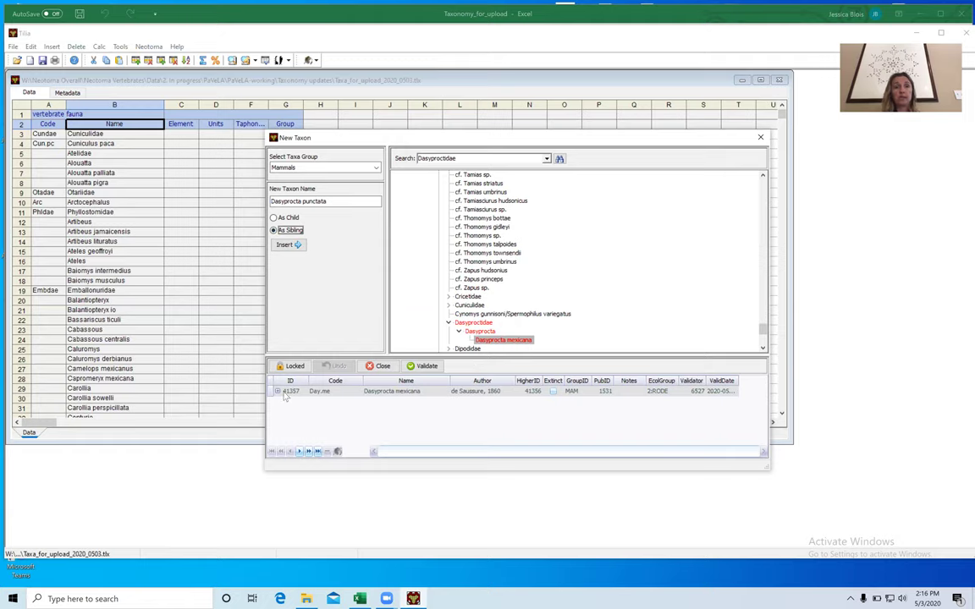
left_click(286, 246)
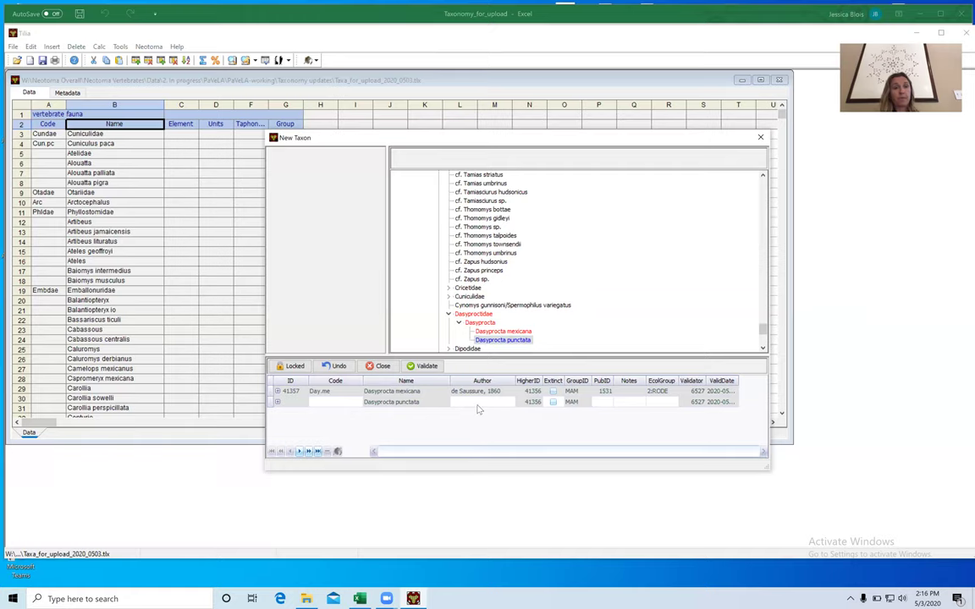
left_click(360, 599)
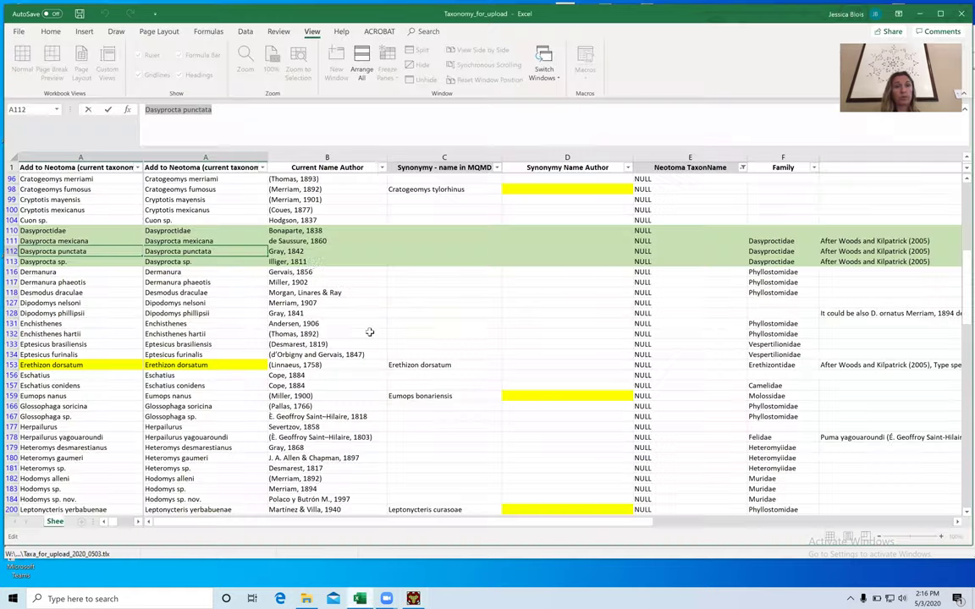
Enter the author Gray, 1842 for Dasyprocta punctata, taken from the Excel sheet.
left_click(288, 251)
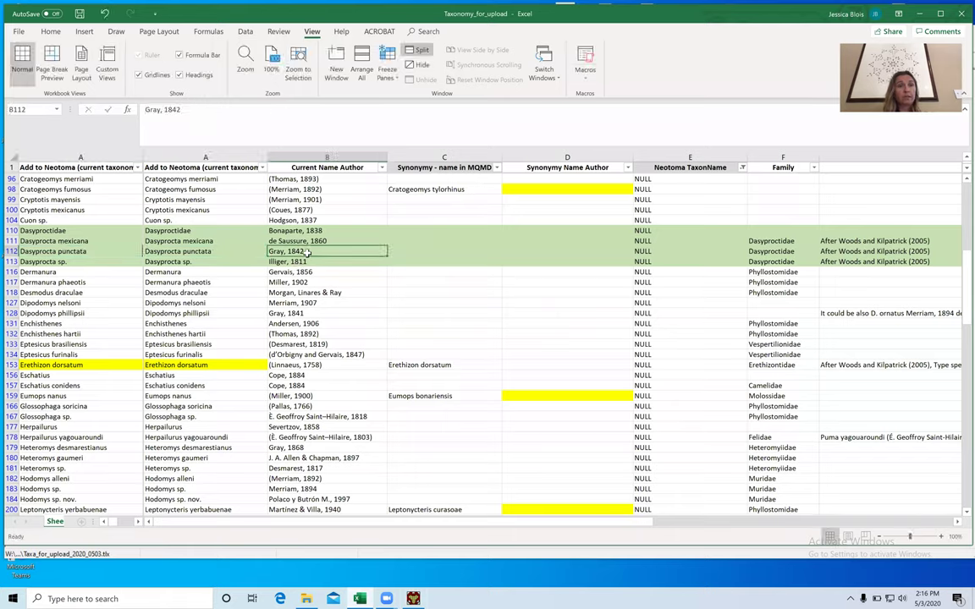
left_click_drag(182, 110, 136, 110)
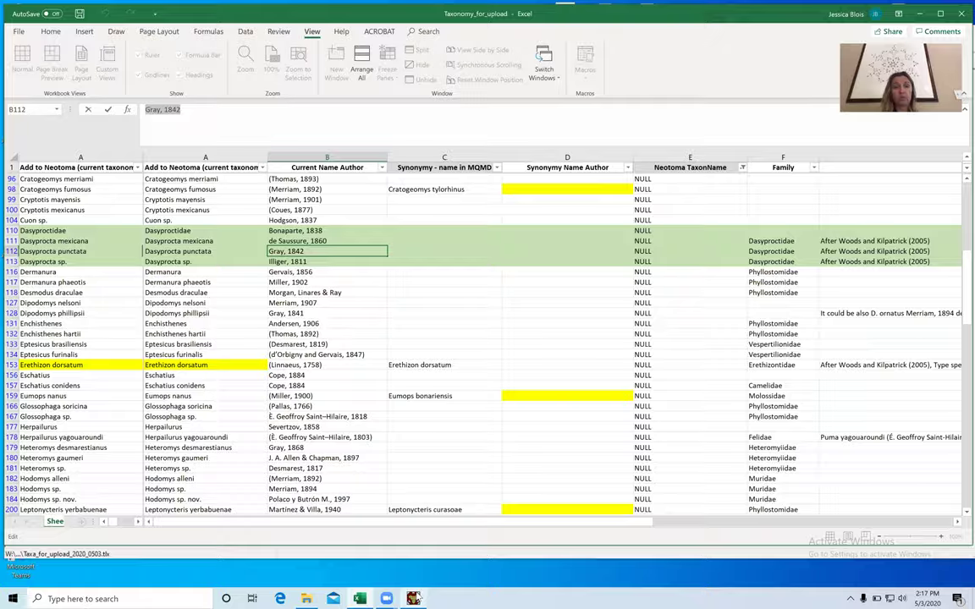
left_click(414, 598)
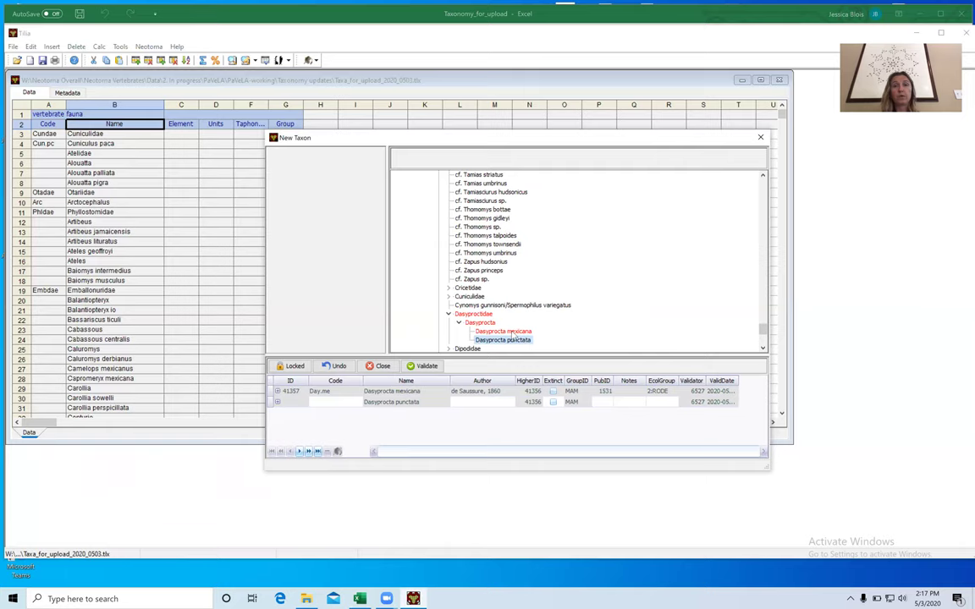
left_click(476, 402)
type("Gray, 1842")
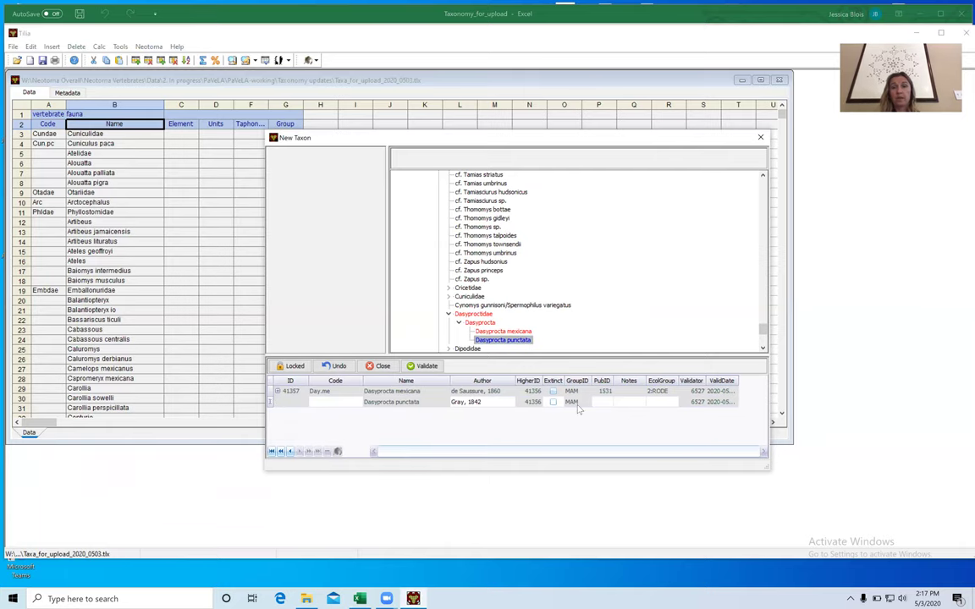
Link the row to the Woods and Kilpatrick 2005 publication by searching PublicationID 1531.
left_click(606, 403)
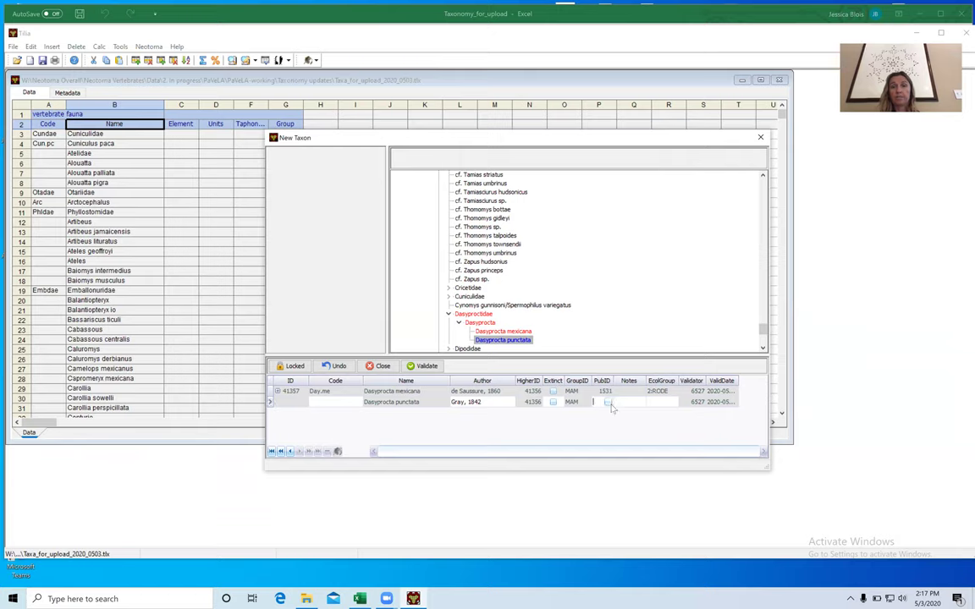
left_click(608, 404)
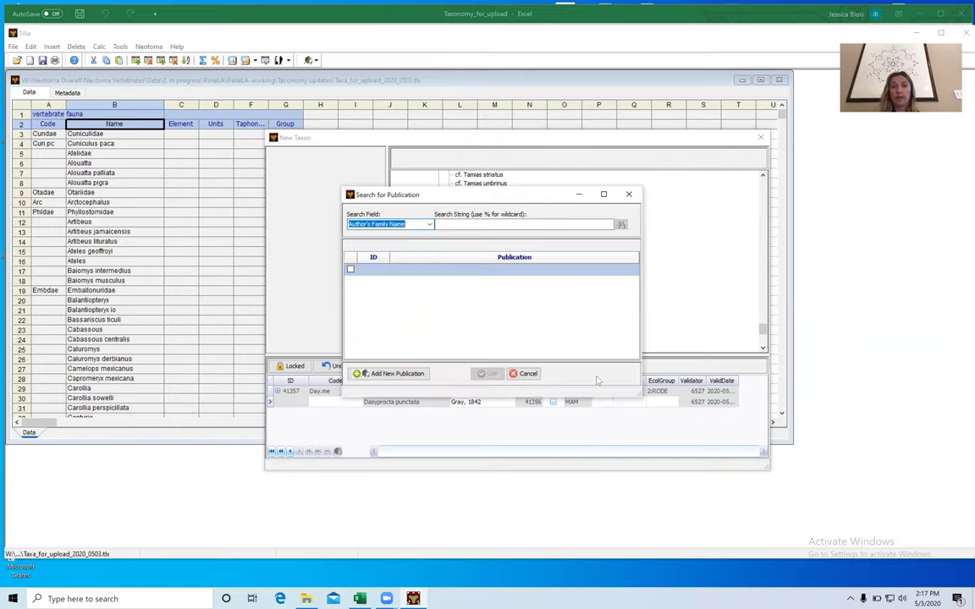
left_click(430, 225)
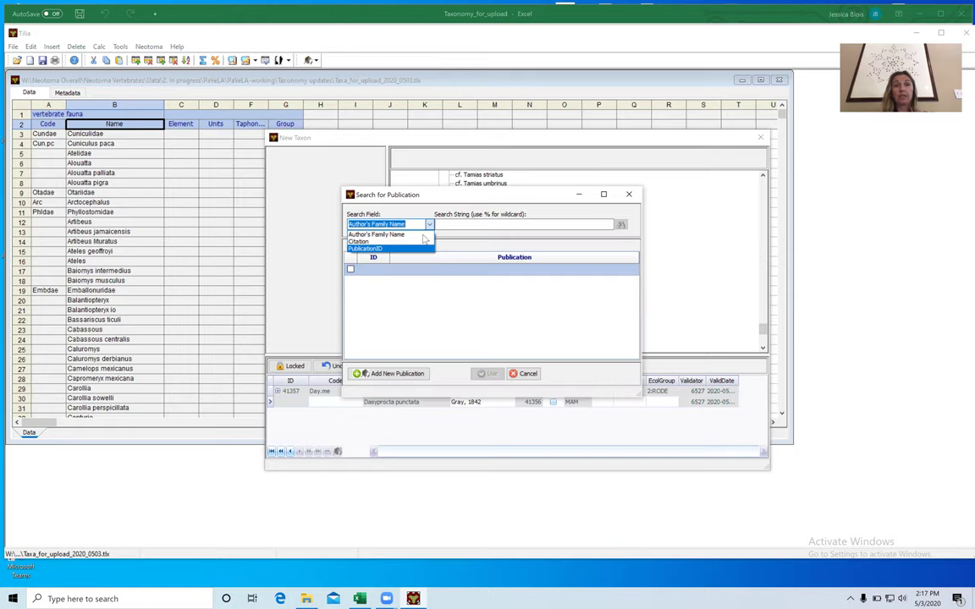
left_click(372, 245)
left_click(448, 223)
type("1531")
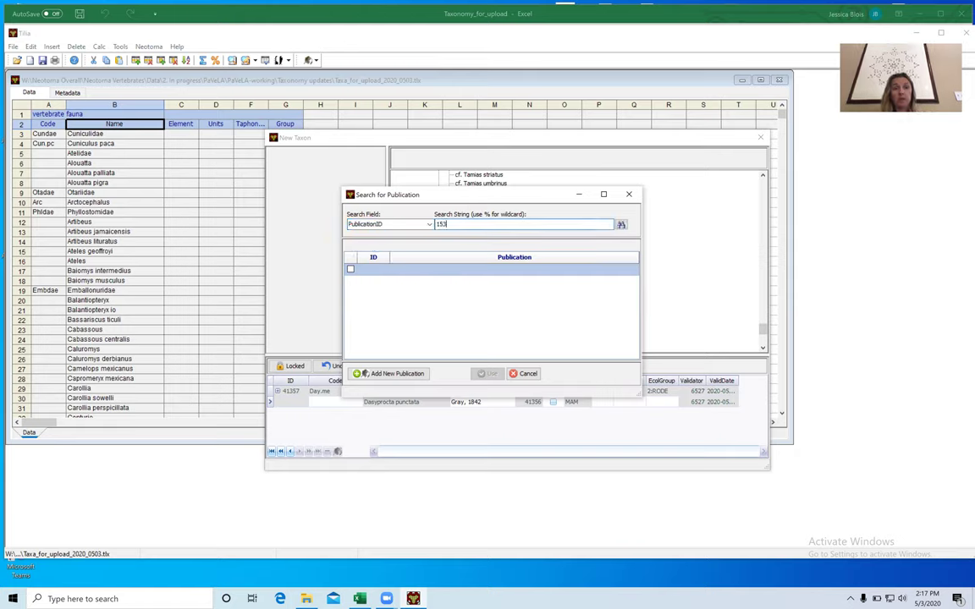
left_click(621, 225)
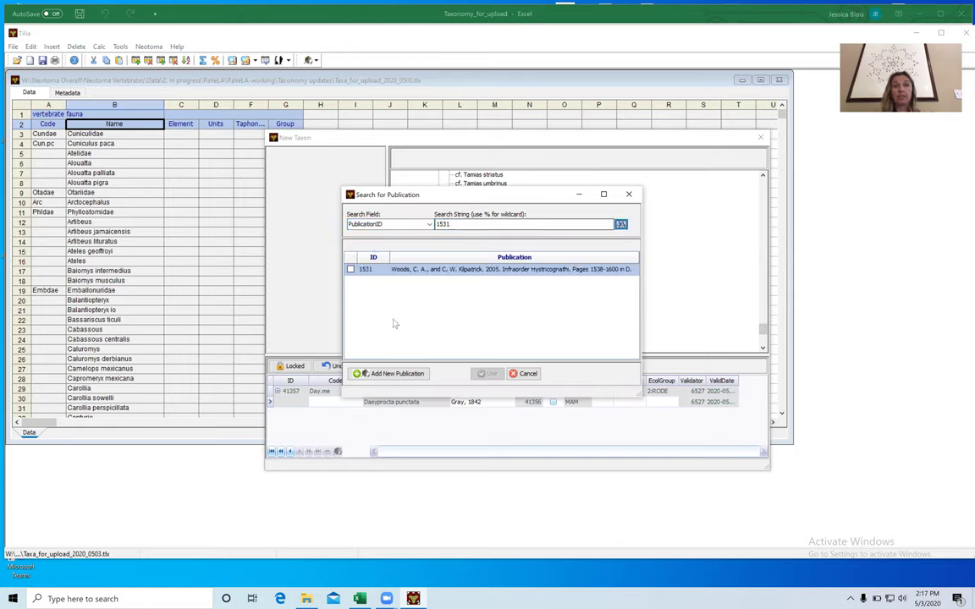
left_click(351, 269)
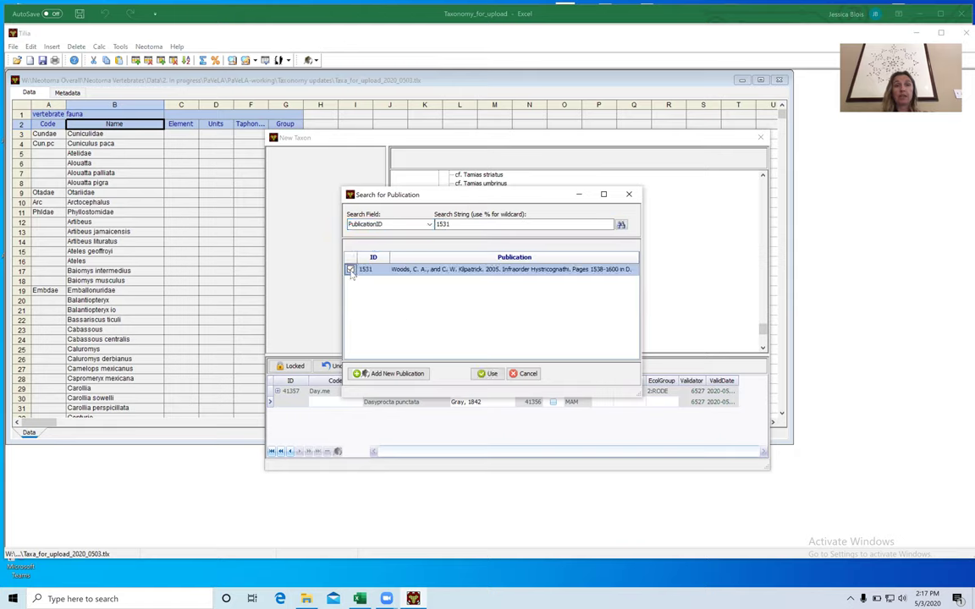
left_click(489, 373)
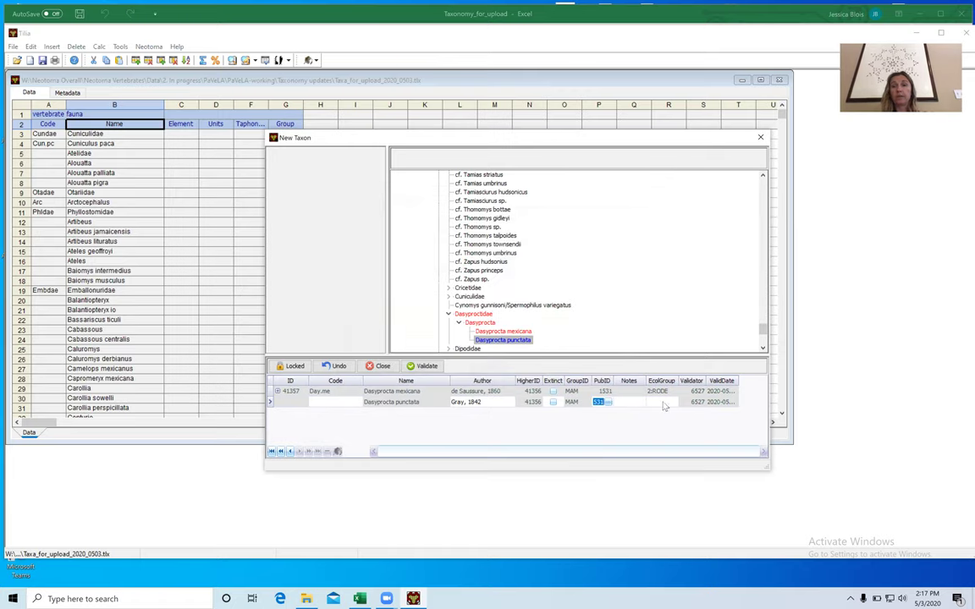
Set Dasyprocta punctata's ecological group to Rodentia (2:RODE).
left_click(673, 403)
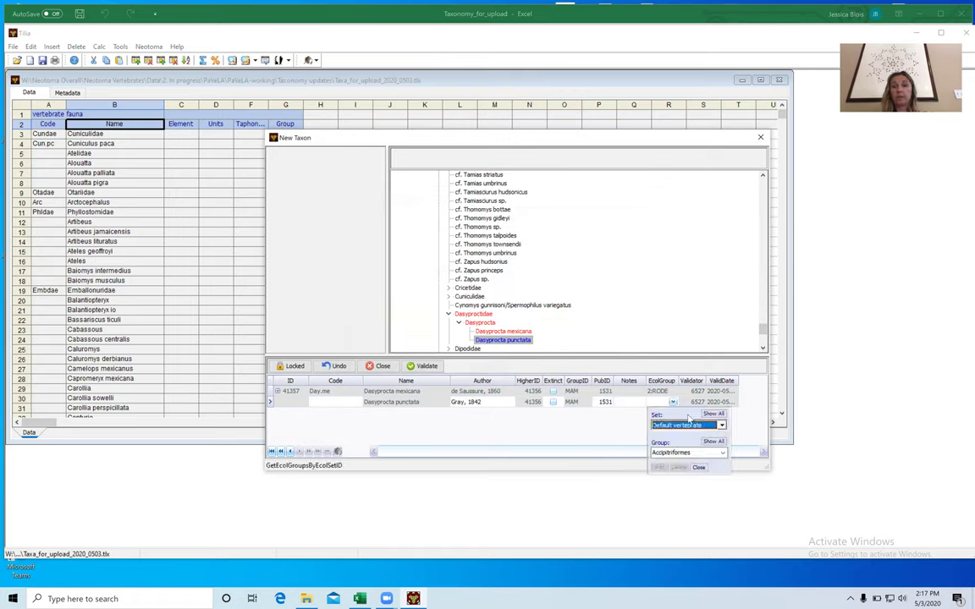
left_click(722, 452)
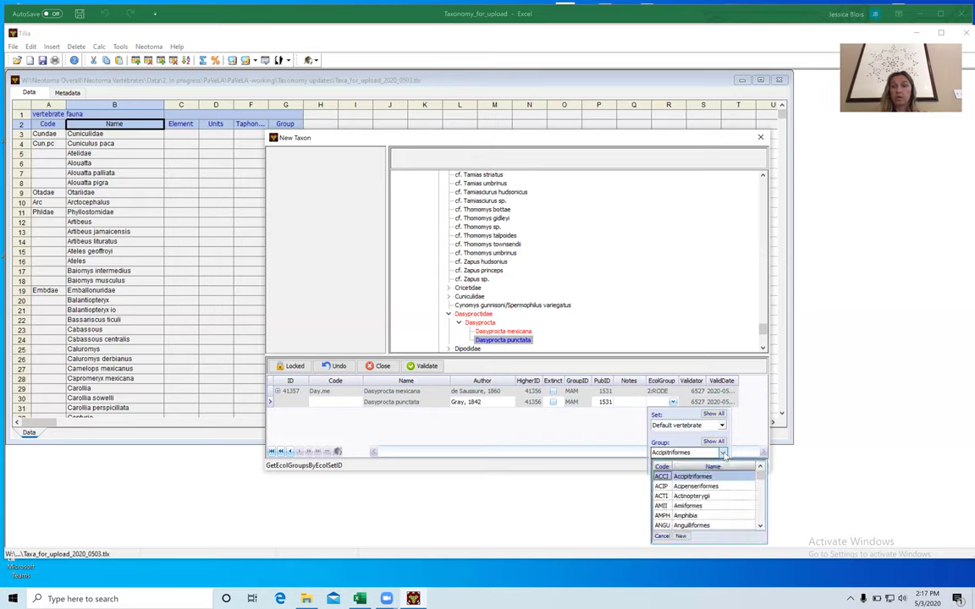
left_click_drag(760, 478, 760, 512)
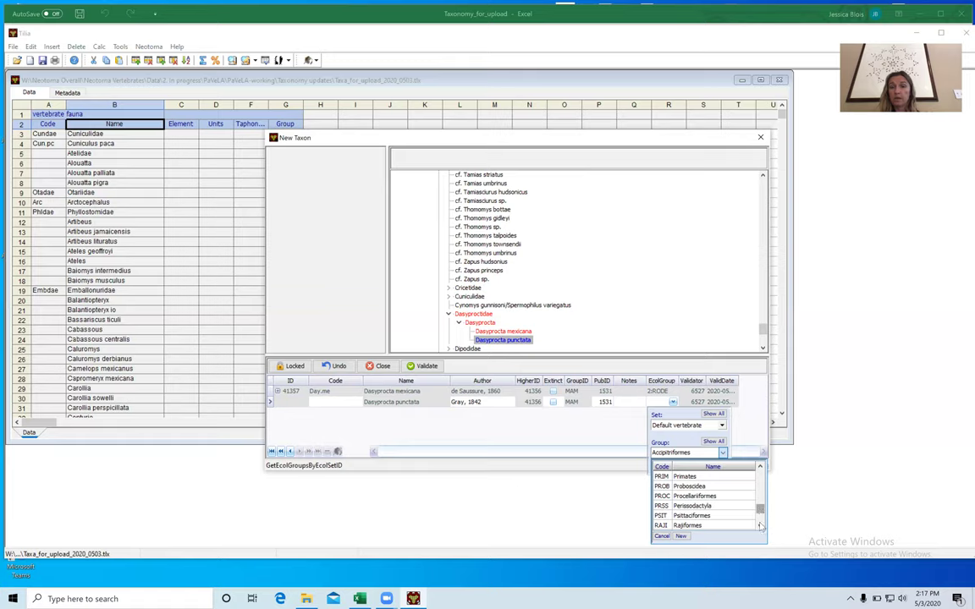
left_click(760, 526)
left_click(760, 526)
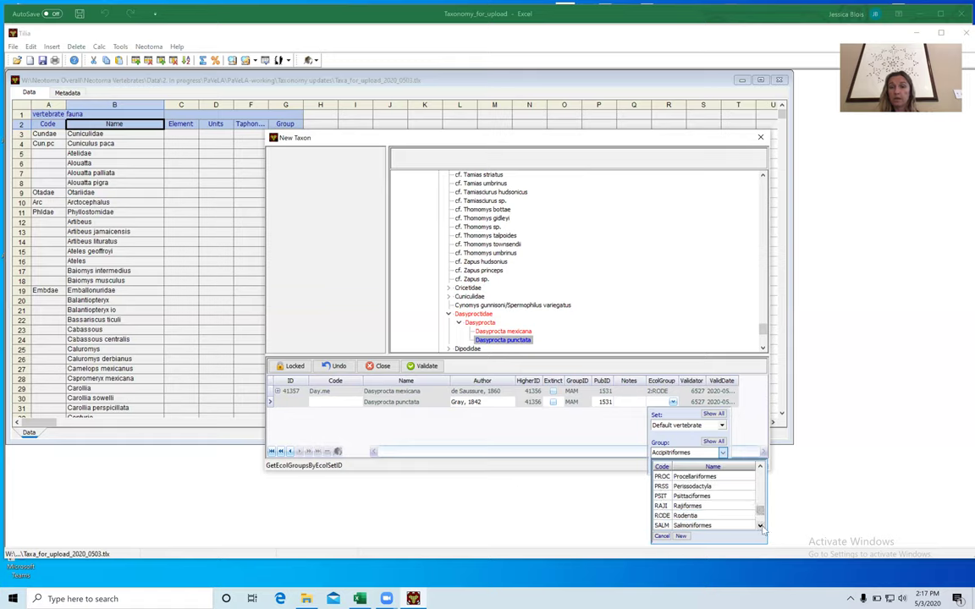
left_click(690, 516)
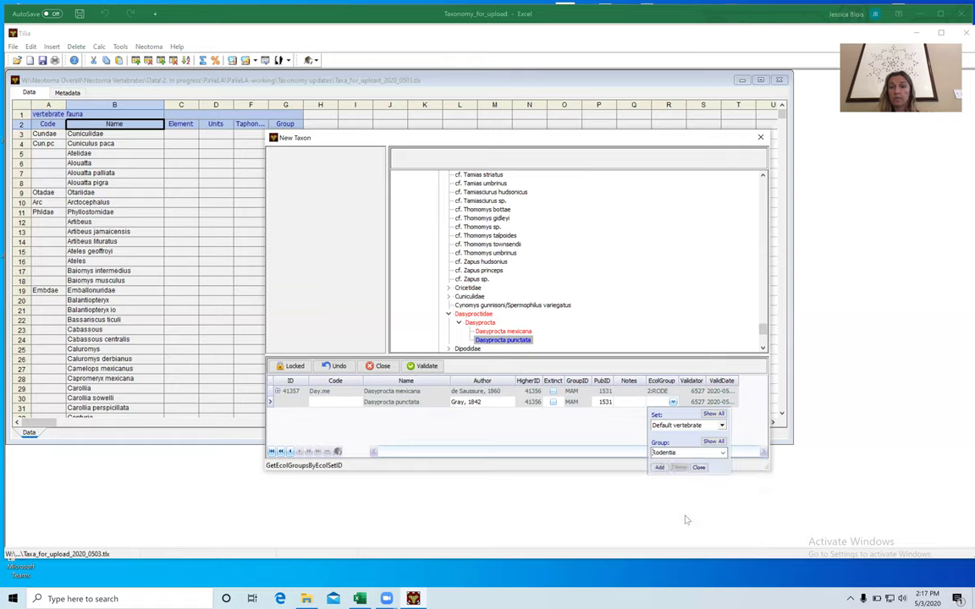
left_click(571, 431)
Give Dasyprocta punctata the code Day.pu and confirm it is unique.
left_click(327, 404)
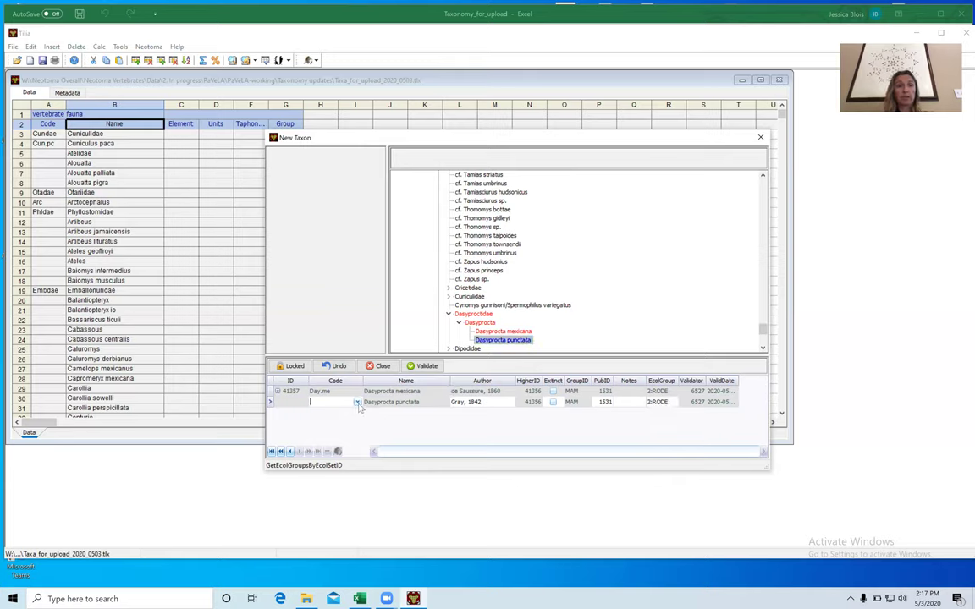
left_click(356, 403)
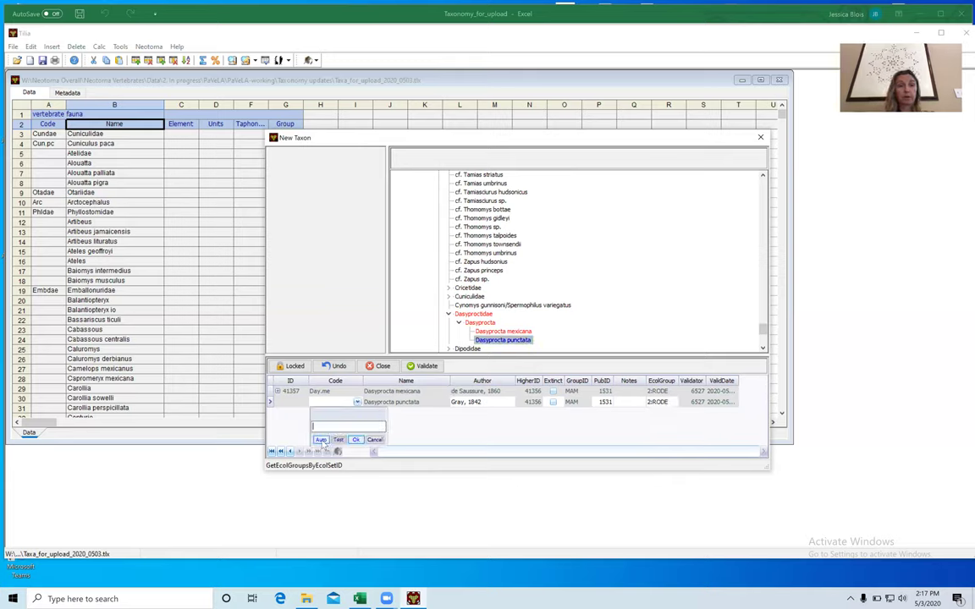
type("Day.pu")
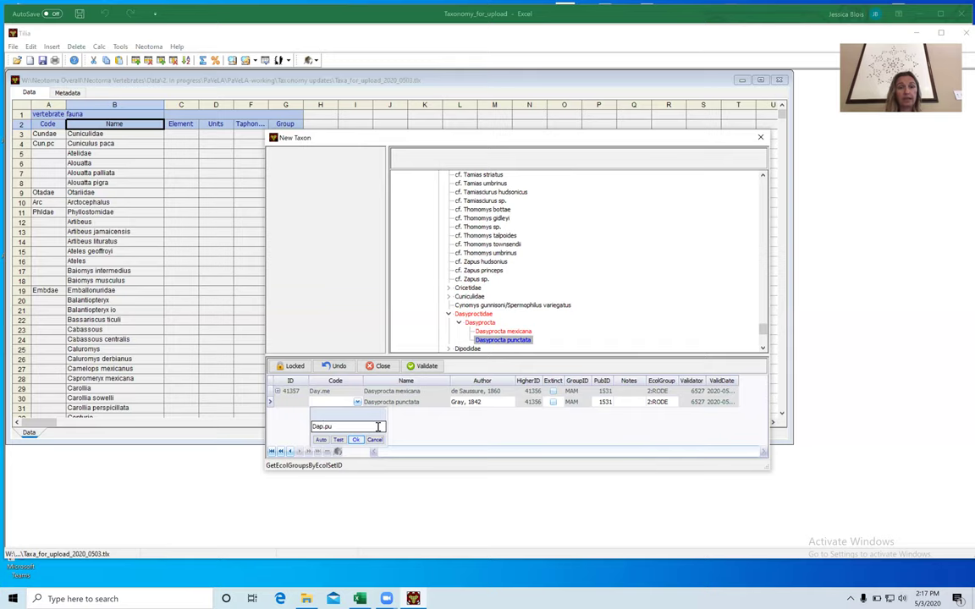
type("y")
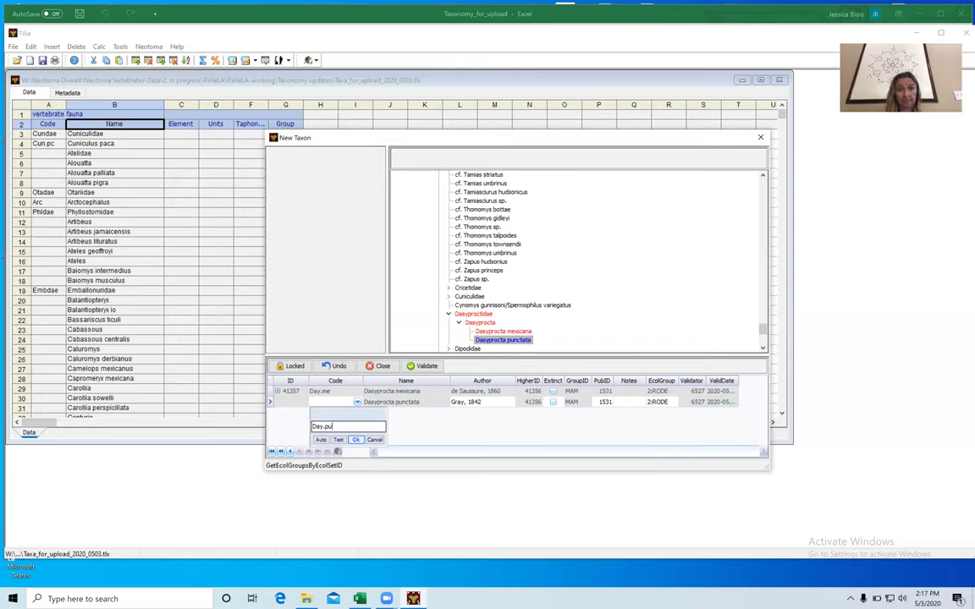
left_click(339, 440)
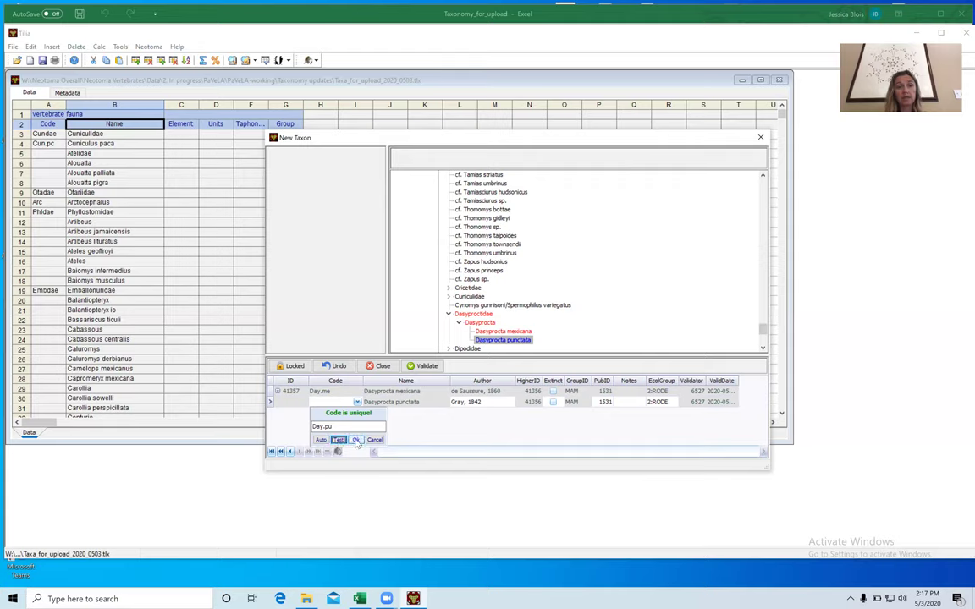
left_click(356, 441)
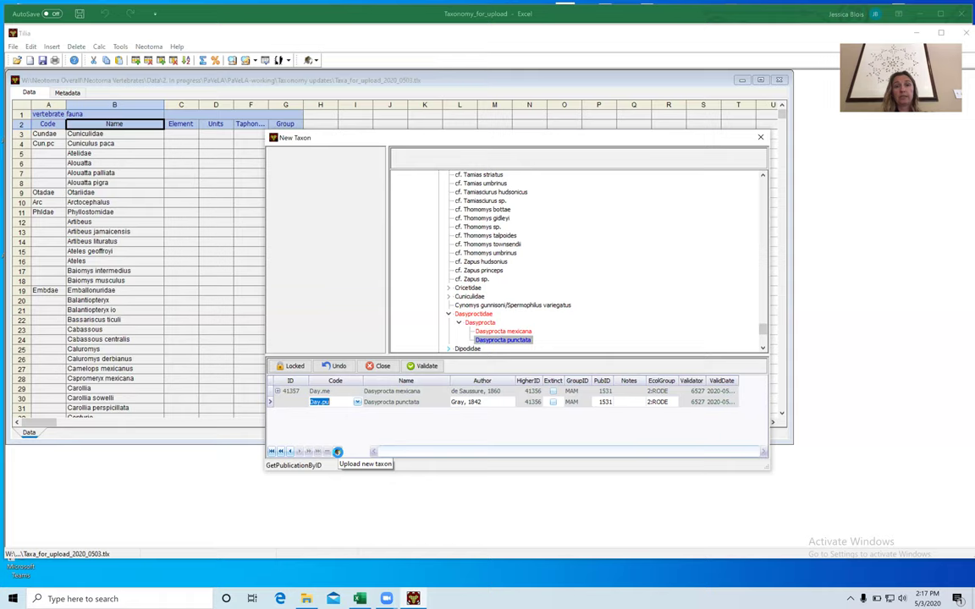
Upload Dasyprocta punctata to Neotoma as TaxonID 41358 and close the New Taxon form.
left_click(338, 452)
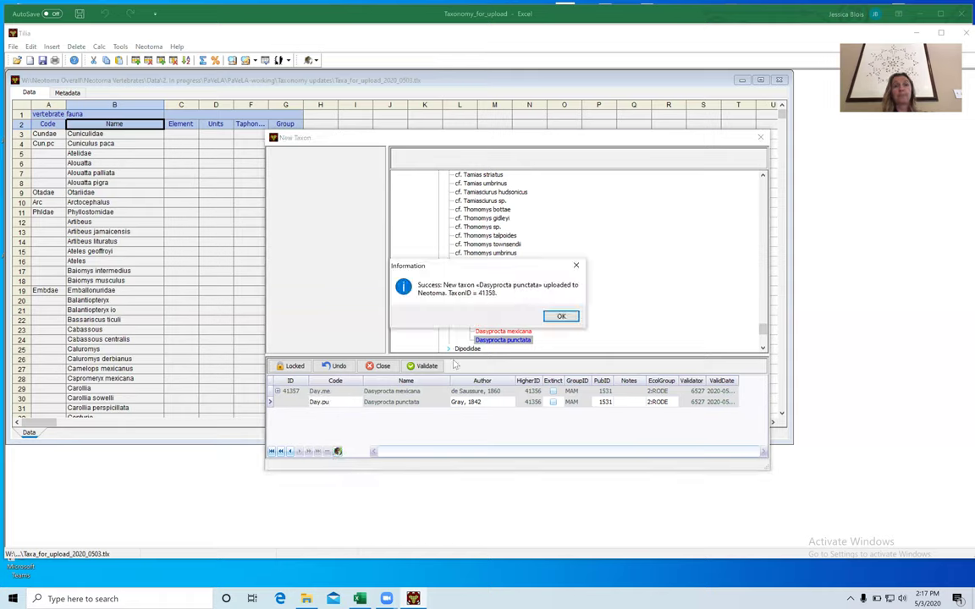
left_click(555, 317)
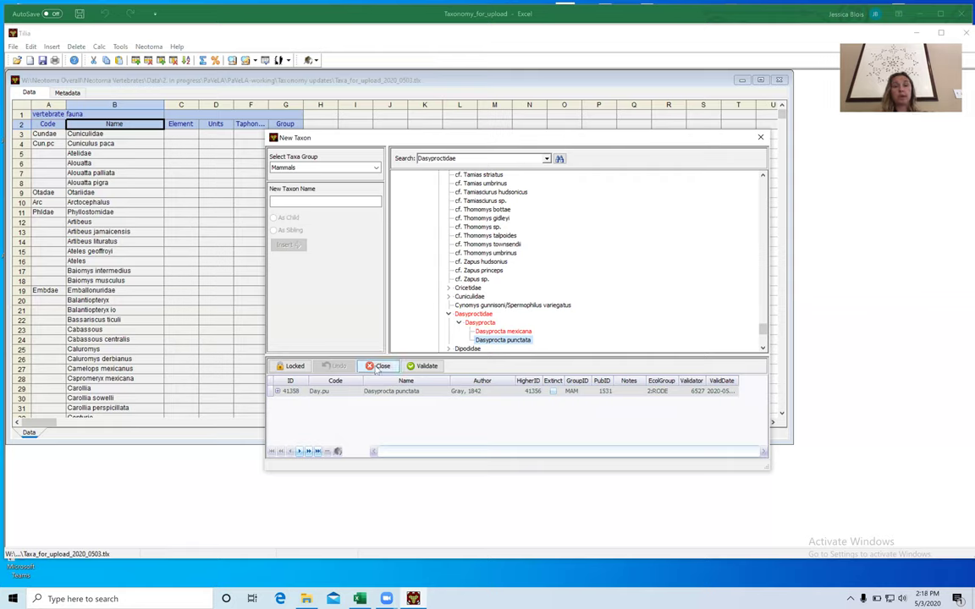
left_click(379, 366)
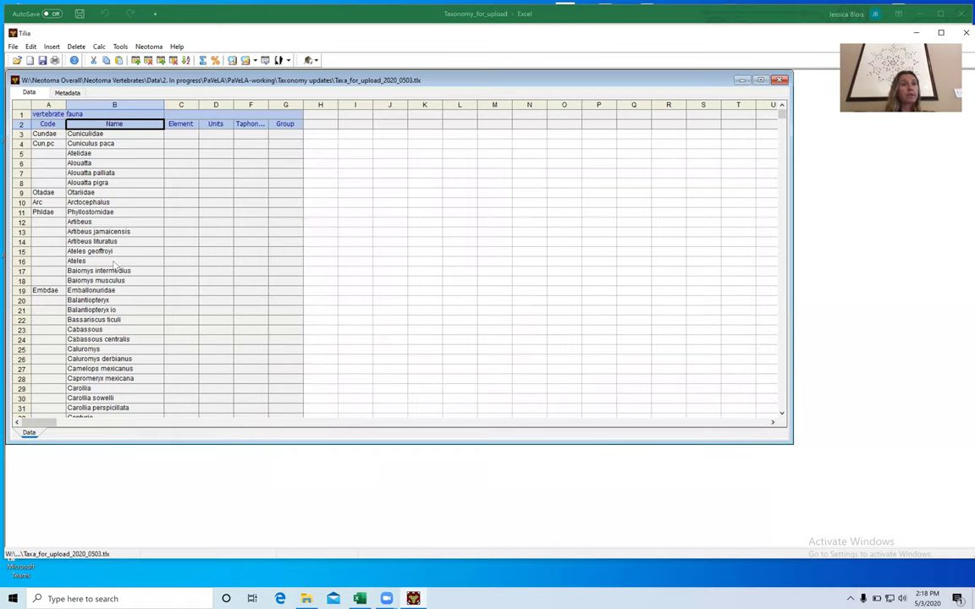
Re-validate the taxa with Replace Var Codes: All, skipping synonyms, to assign Daydae, Day.me and Day.pu.
key("Down")
key("Down")
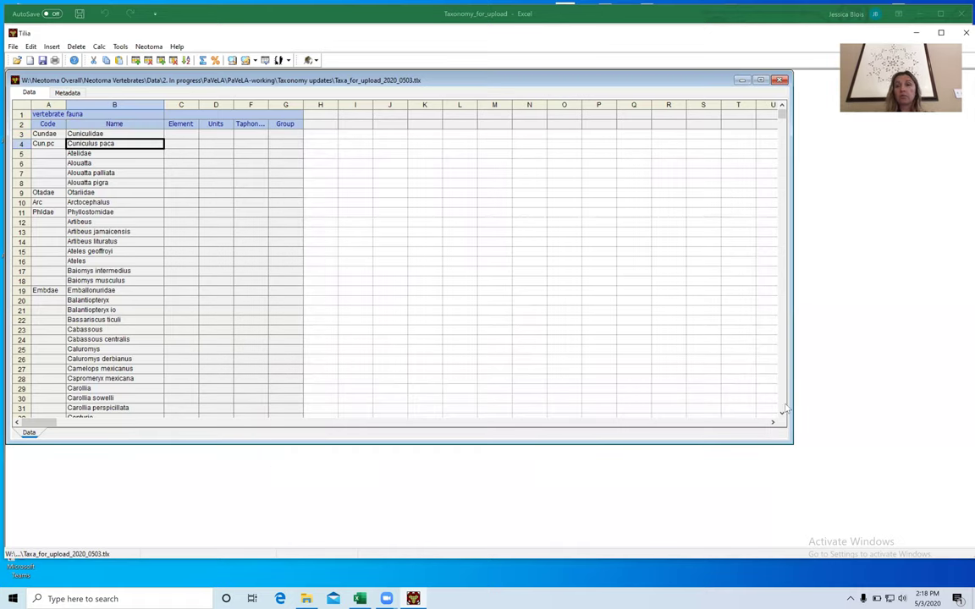
scroll(782, 413, "down", 2)
scroll(782, 415, "down", 6)
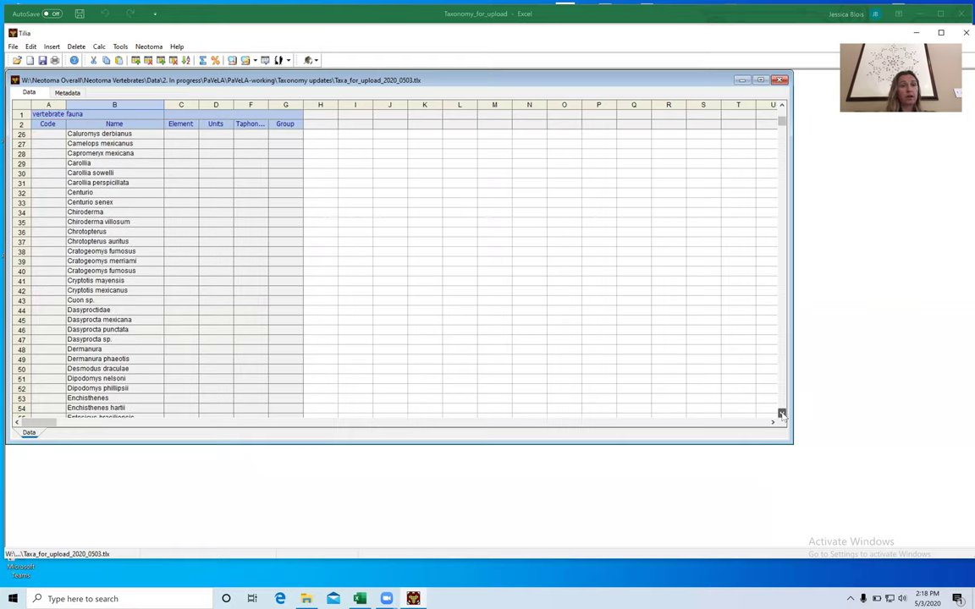
left_click(782, 415)
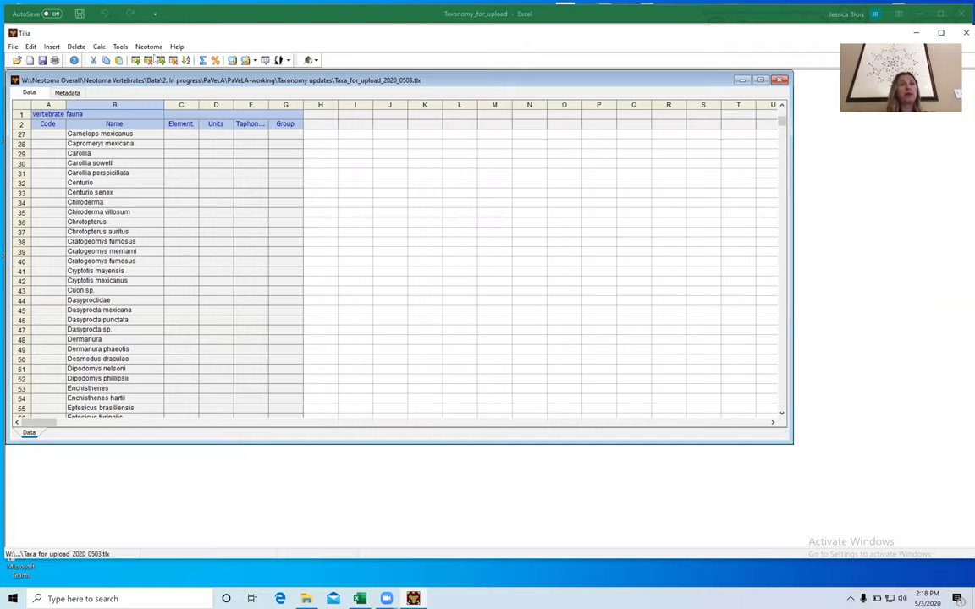
left_click(148, 47)
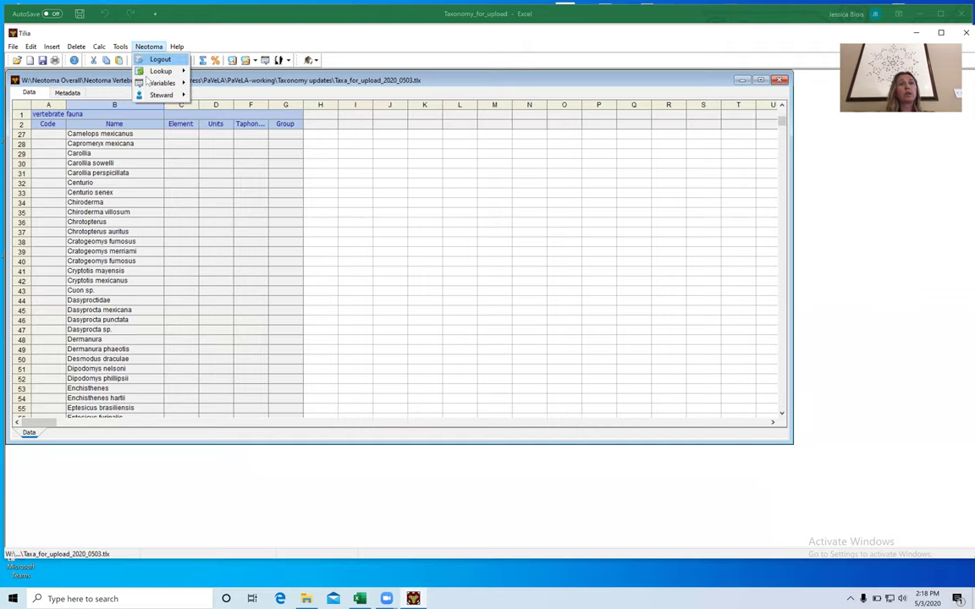
mouse_move(183, 84)
left_click(240, 83)
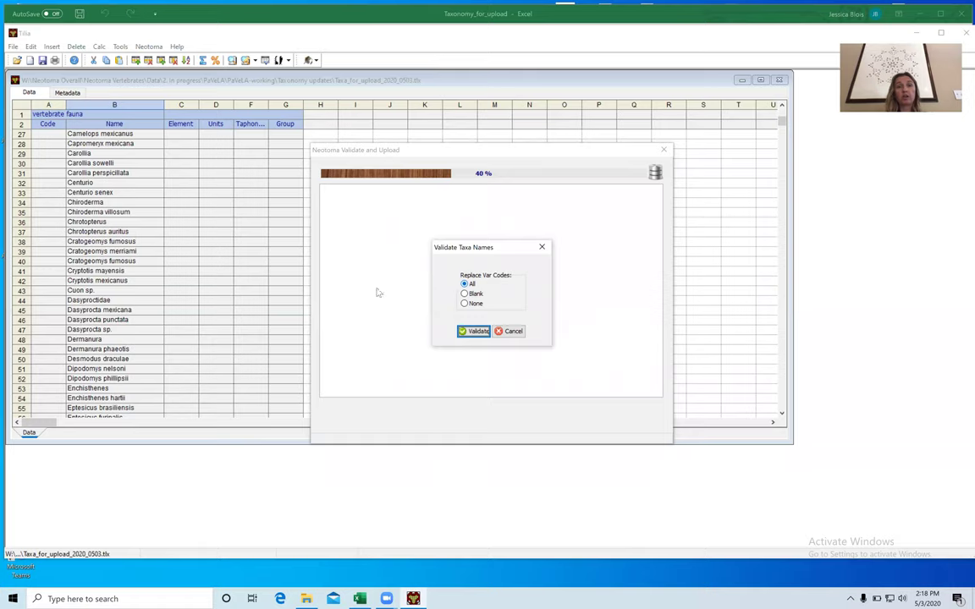
left_click(477, 331)
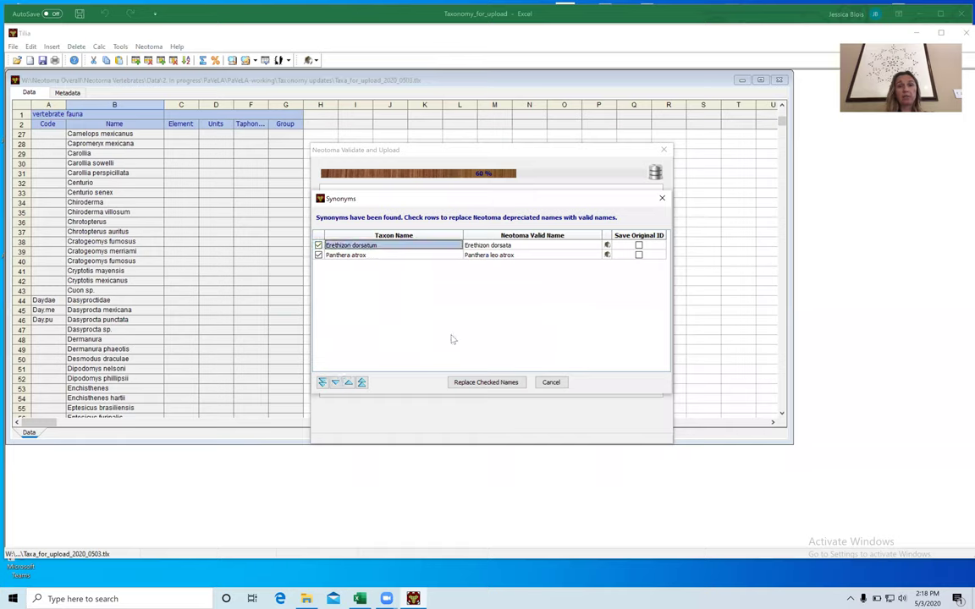
left_click(326, 255)
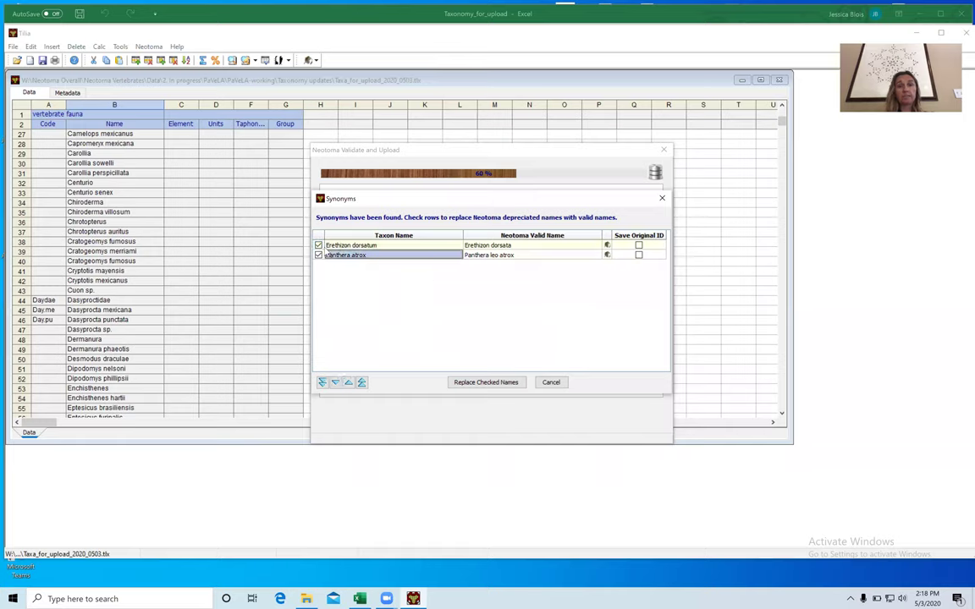
left_click(550, 383)
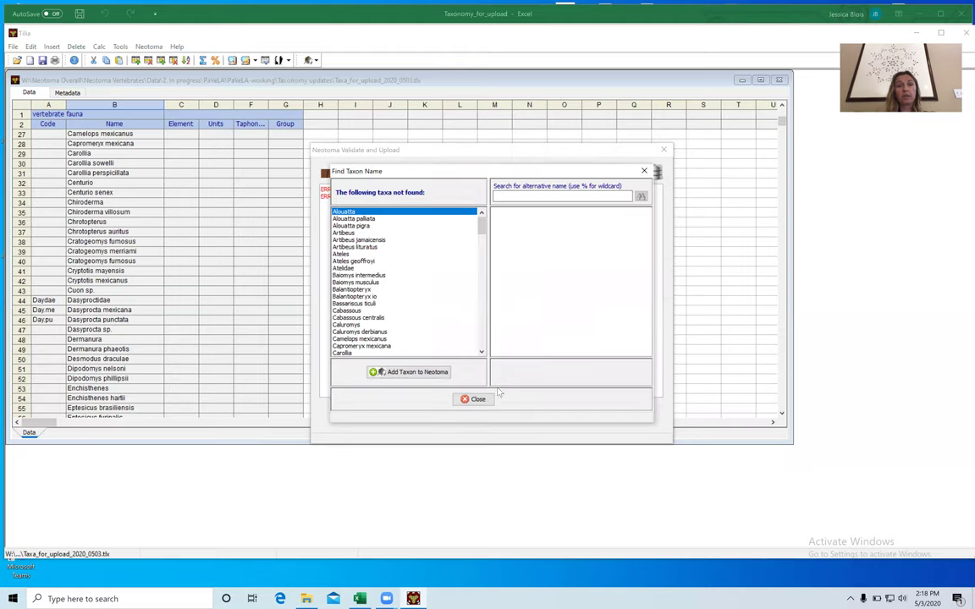
left_click(472, 401)
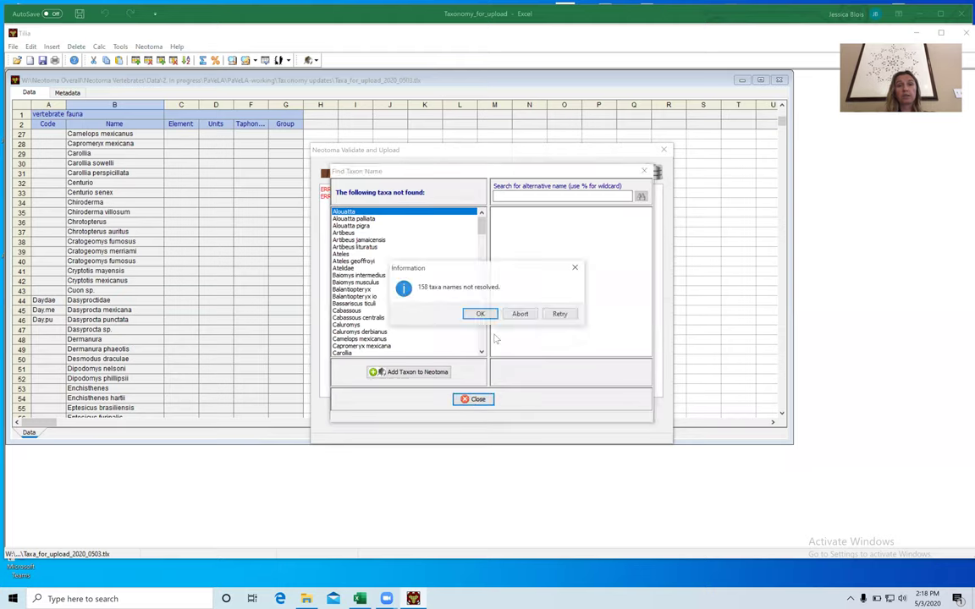
left_click(480, 314)
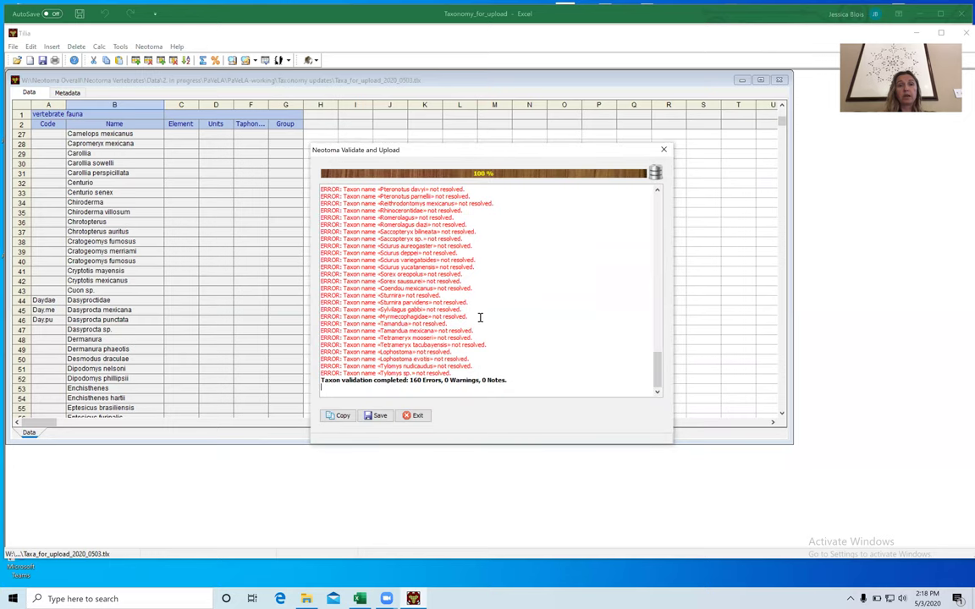
left_click(414, 416)
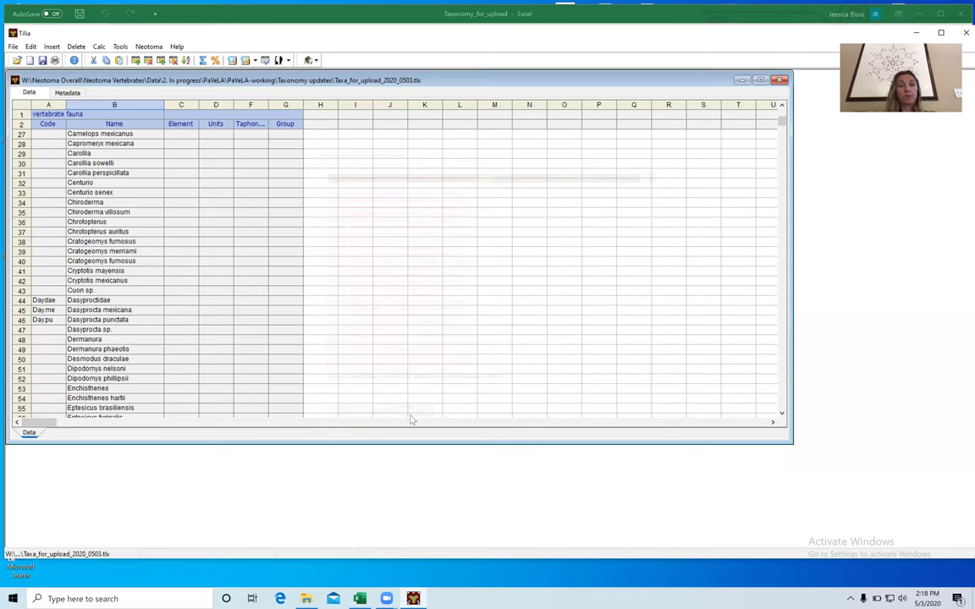
Check the new Dasyprocta codes and rename Dasyprocta sp. in cell B47 to Dasyprocta.
left_click(86, 302)
key("Down")
key("Down")
key("Down")
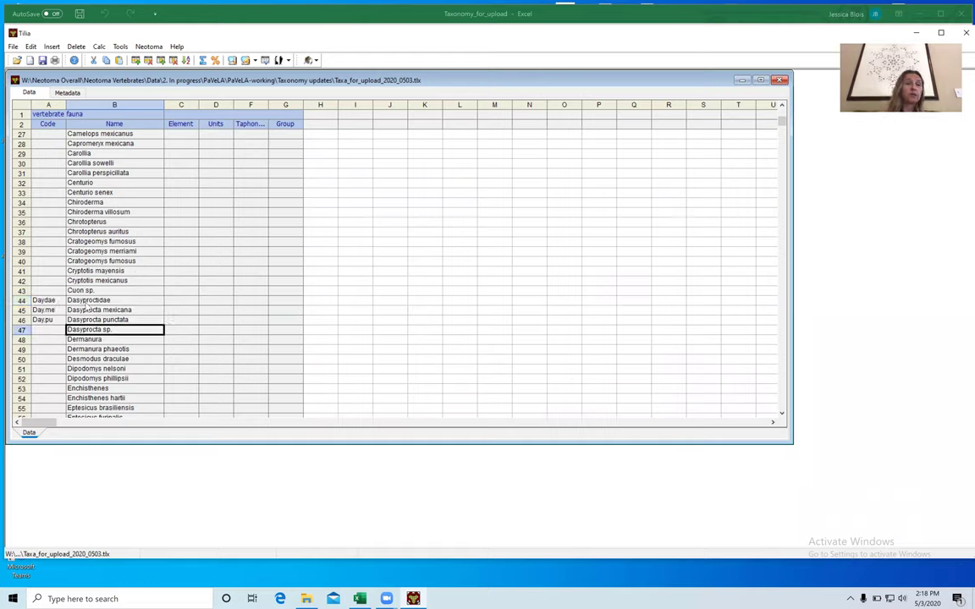
key("Up")
key("Up")
key("Up")
key("Down")
key("Down")
key("Down")
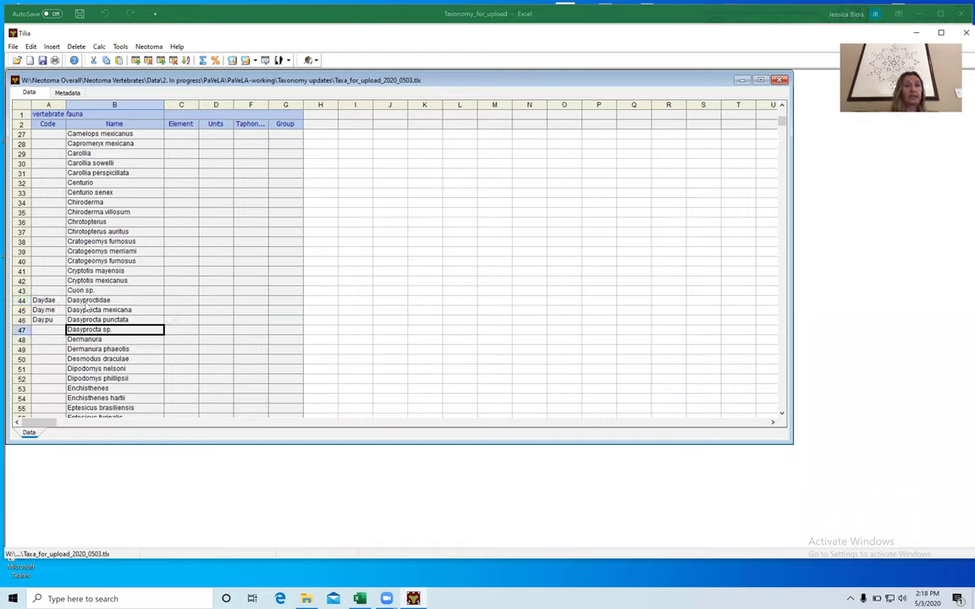
key("Left")
key("Up")
key("Up")
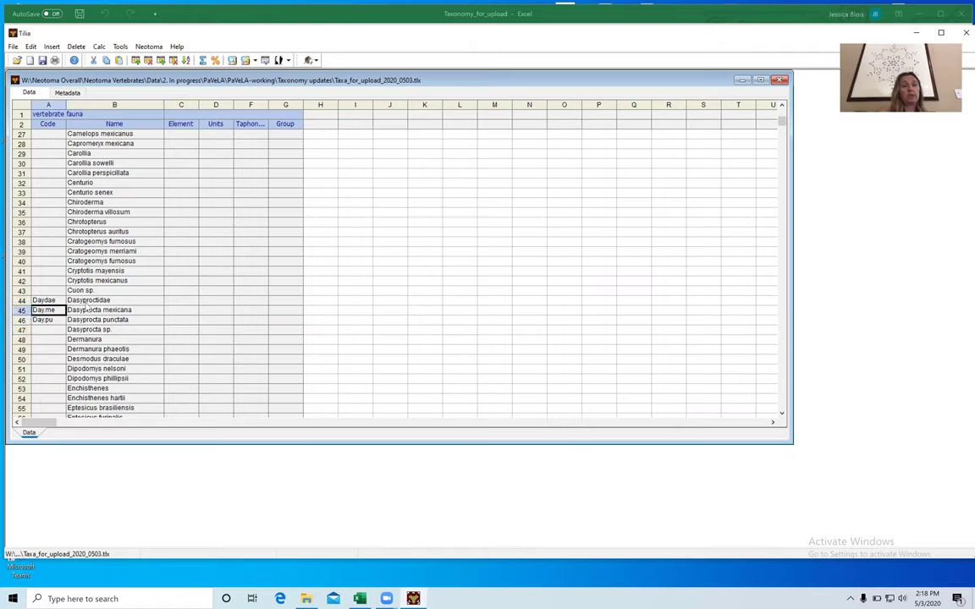
key("Down")
key("Down")
key("Right")
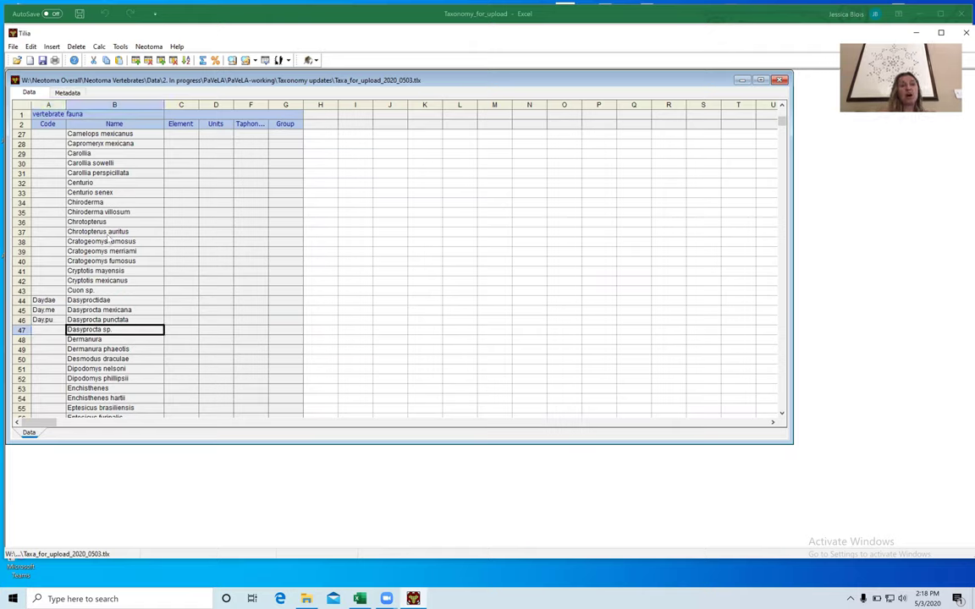
left_click(116, 333)
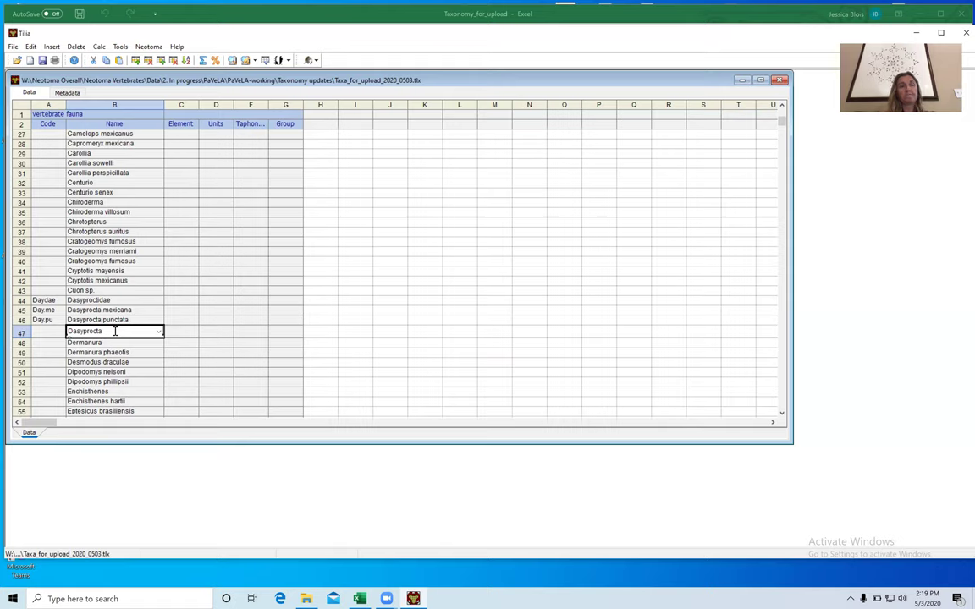
key("Tab")
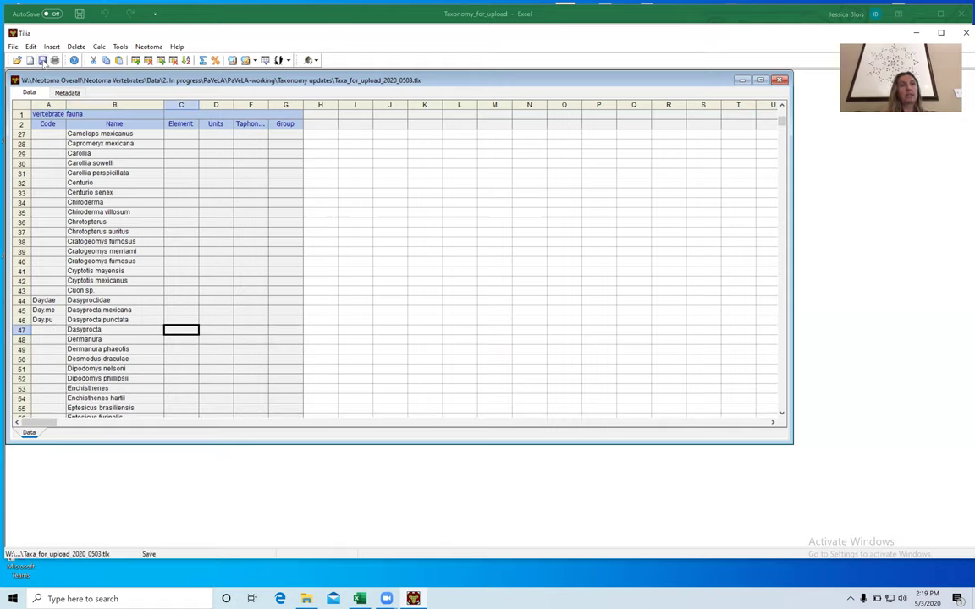
Re-validate the spreadsheet taxa with all codes replaced, skipping synonyms and aborting, so row 47 gets Day.
left_click(148, 47)
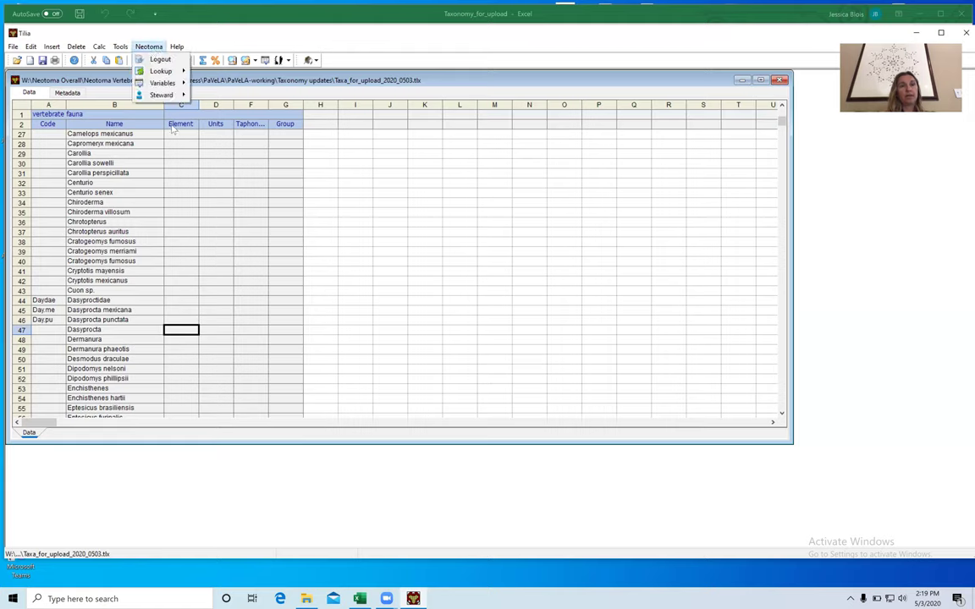
mouse_move(153, 81)
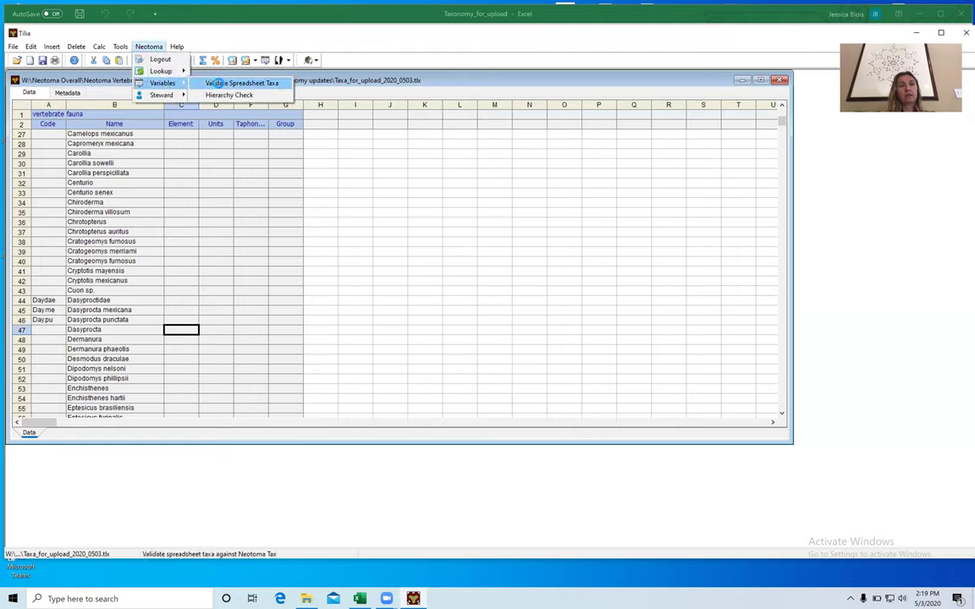
left_click(218, 83)
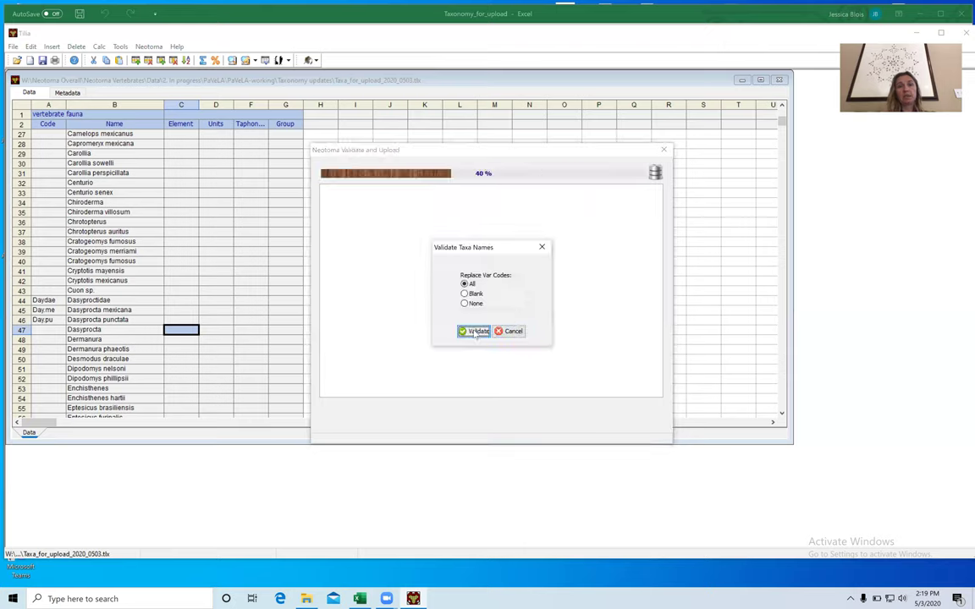
left_click(476, 331)
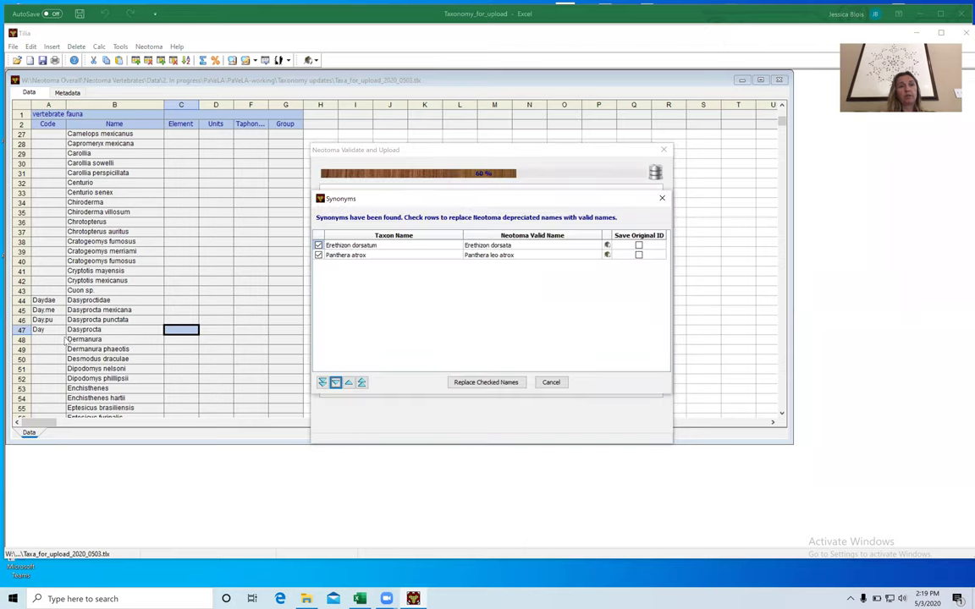
left_click(551, 383)
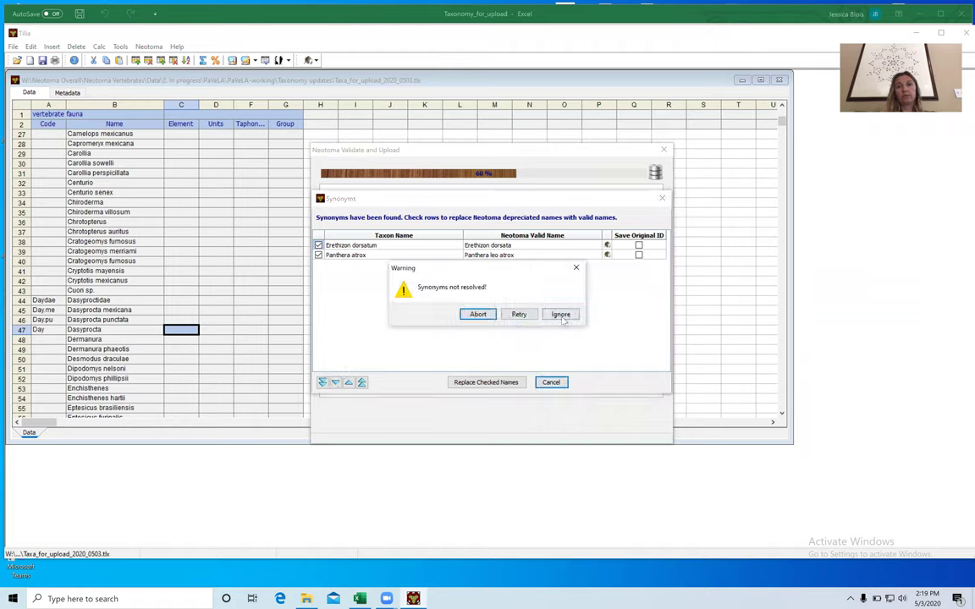
left_click(478, 314)
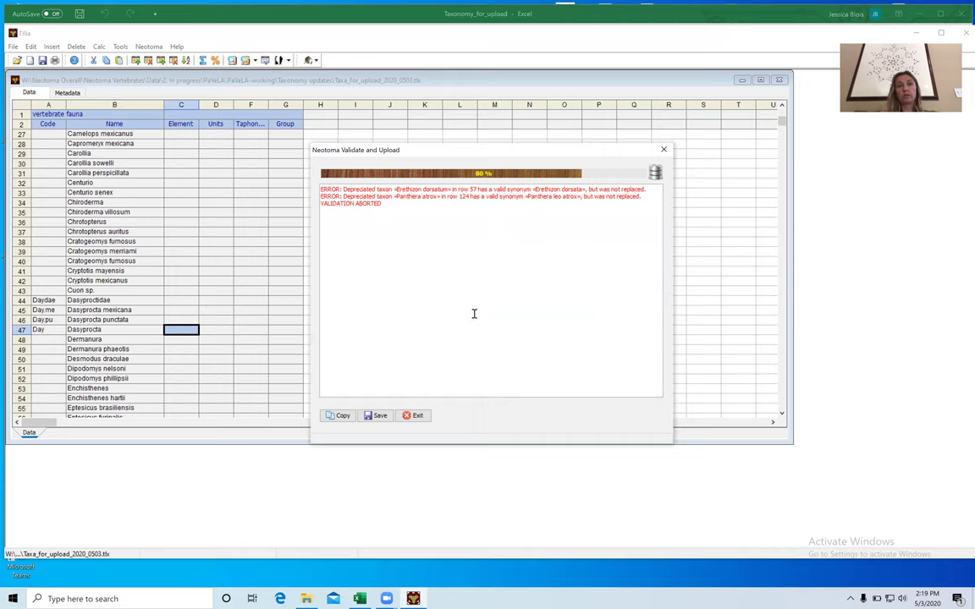
left_click(415, 416)
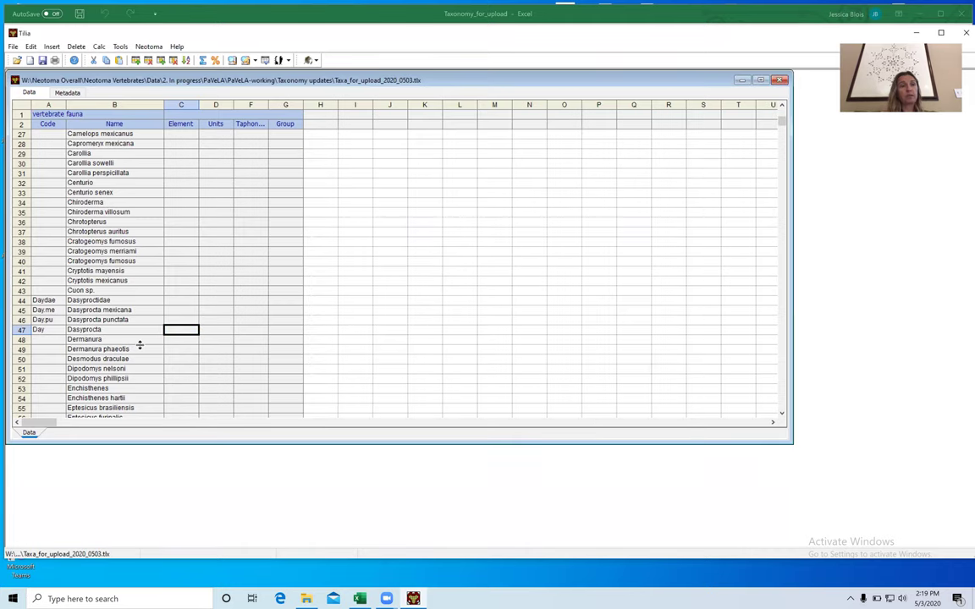
Close the Taxa_for_upload_2020_0503 spreadsheet so Tilia has no file open.
left_click(92, 333)
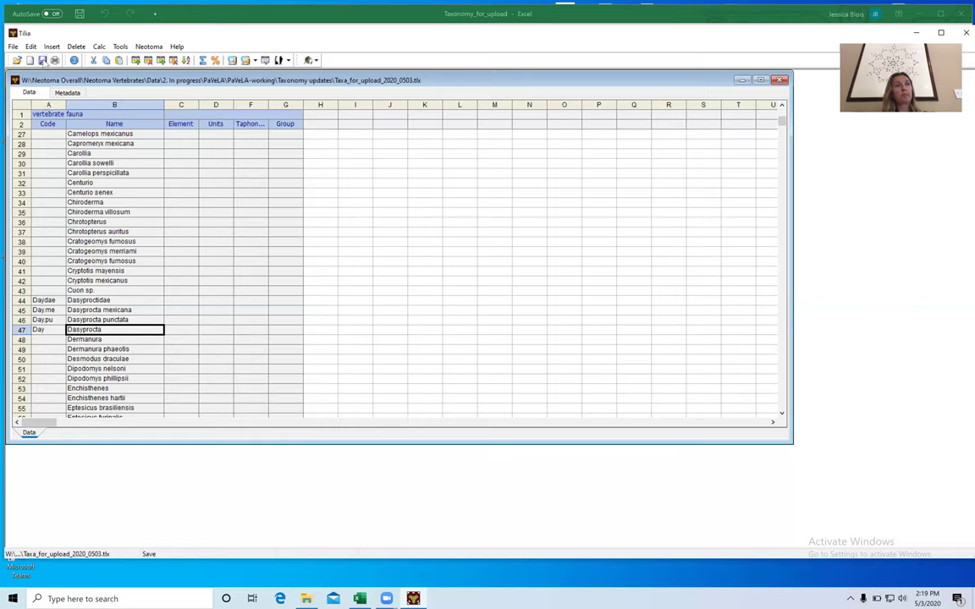
left_click(780, 80)
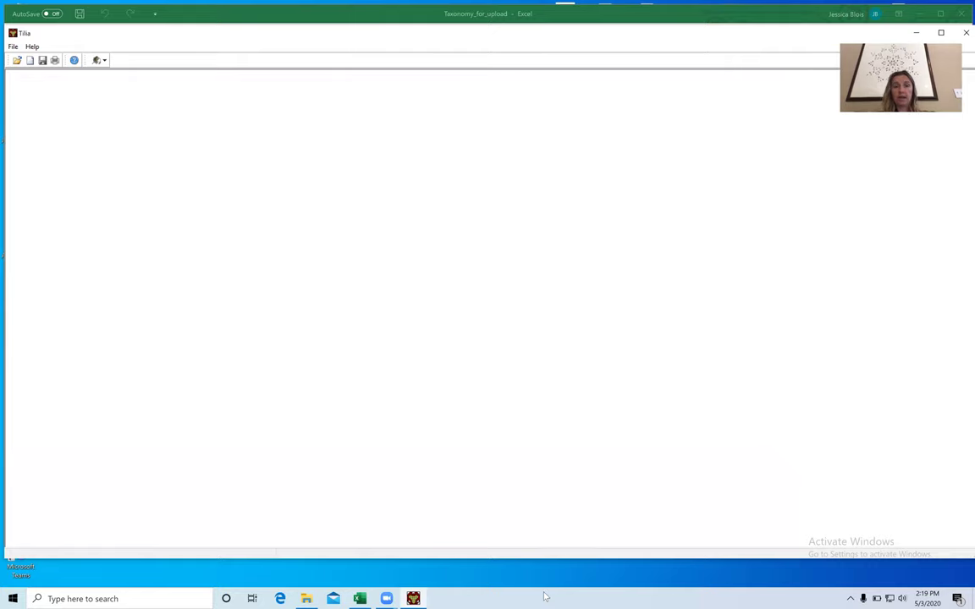
left_click(386, 598)
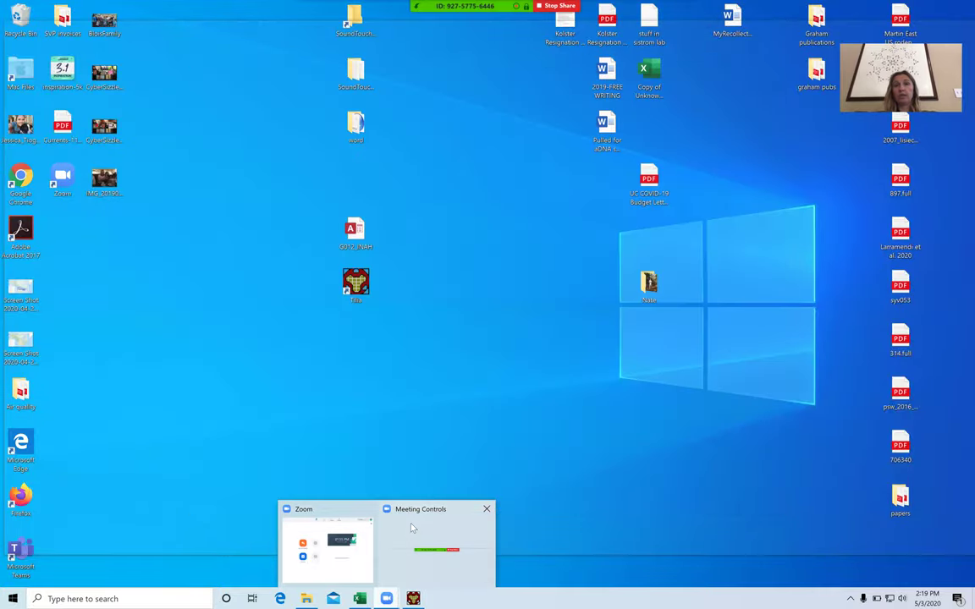
left_click(412, 529)
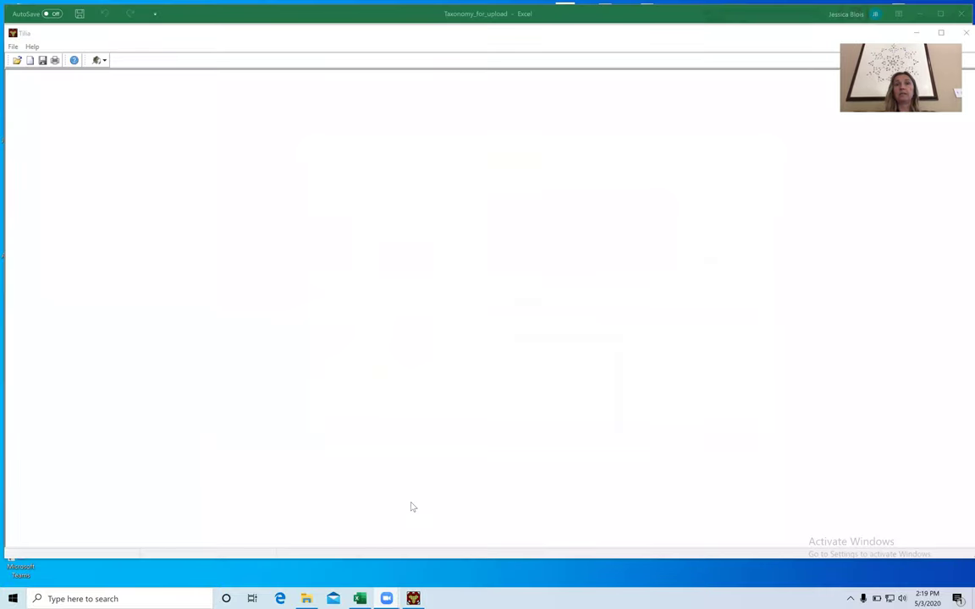